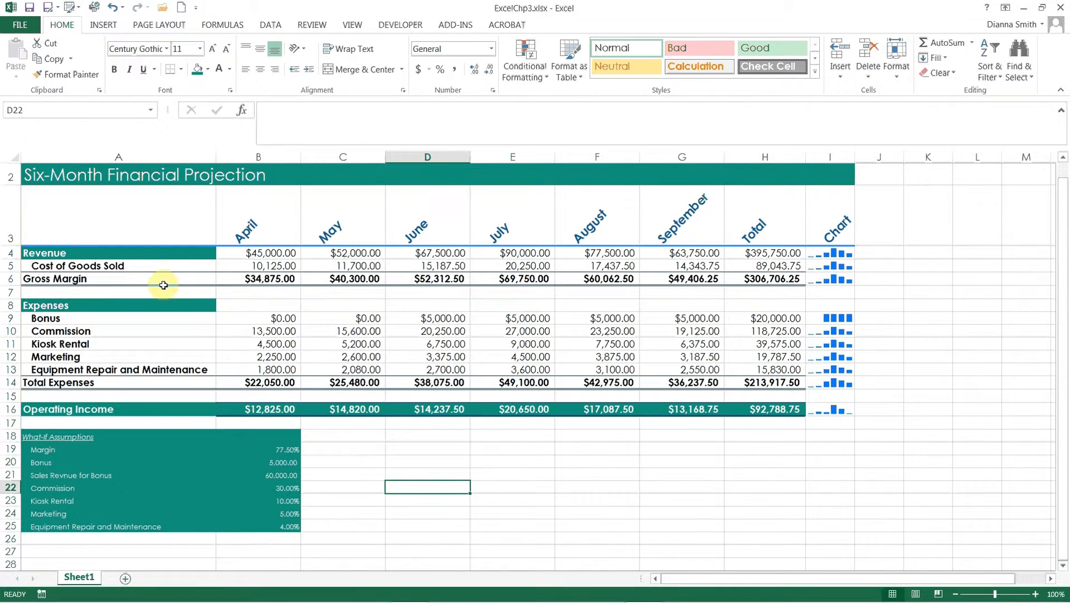
- Insert the recommended clustered column chart from the month headings in A3:G3 and the expense rows in A9:G13
left_click(79, 228)
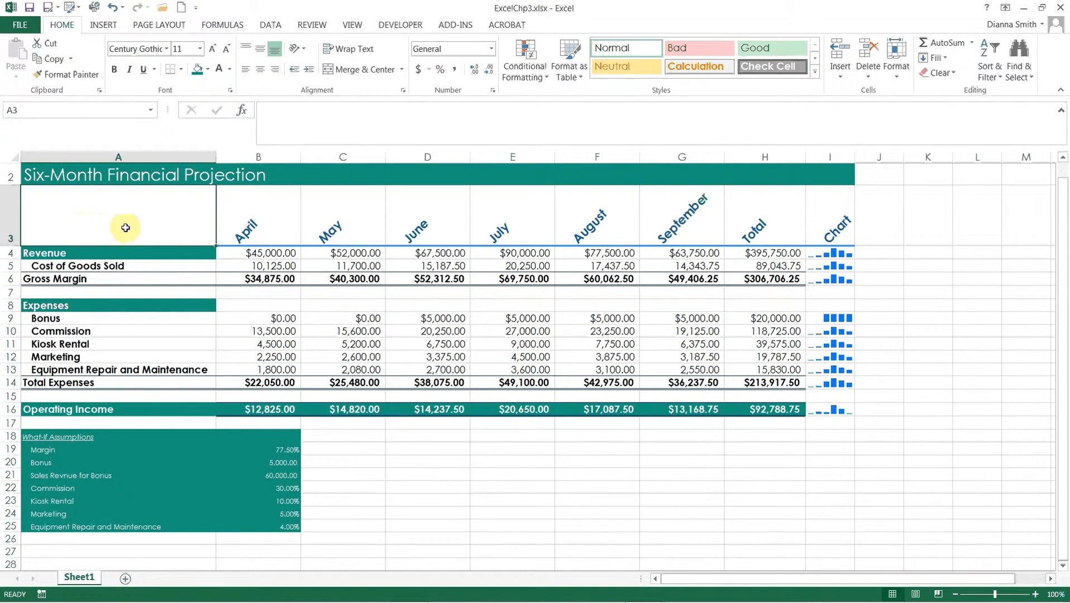
left_click_drag(240, 226, 661, 204)
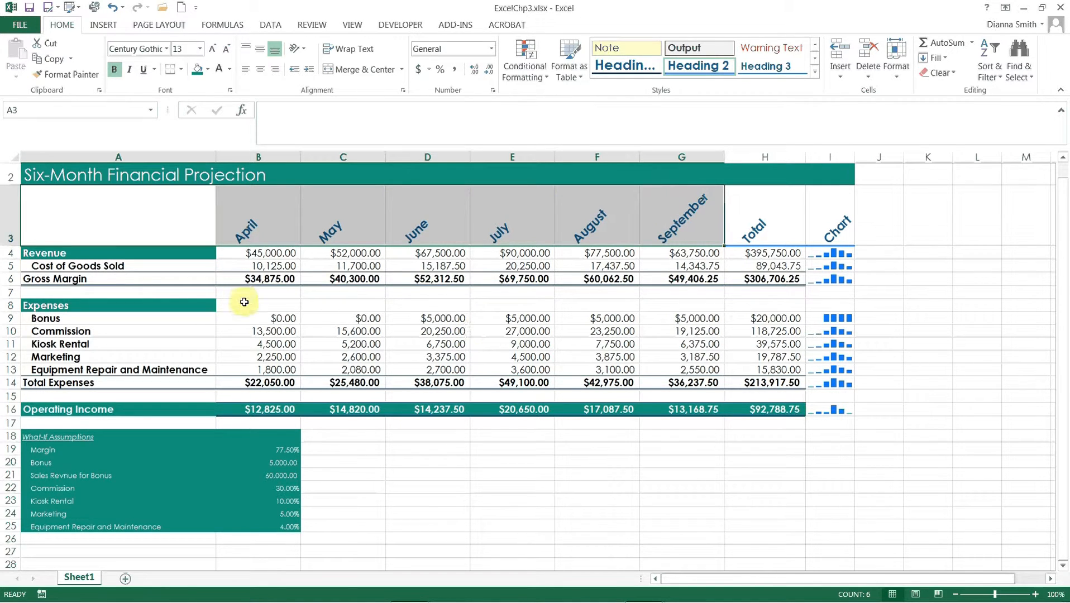
left_click(131, 321)
left_click_drag(131, 319, 659, 369)
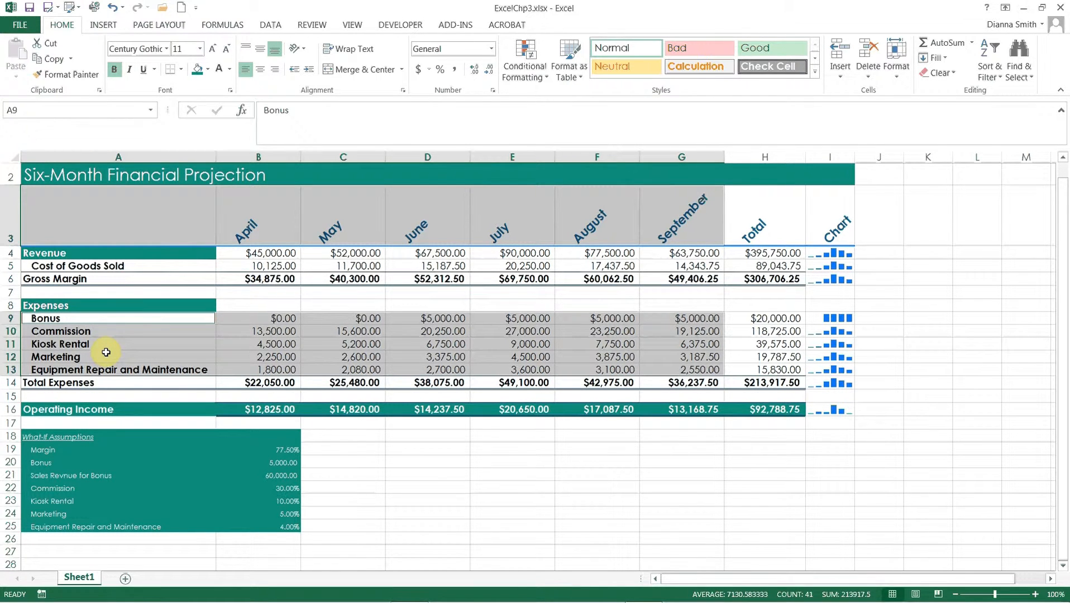
left_click(102, 31)
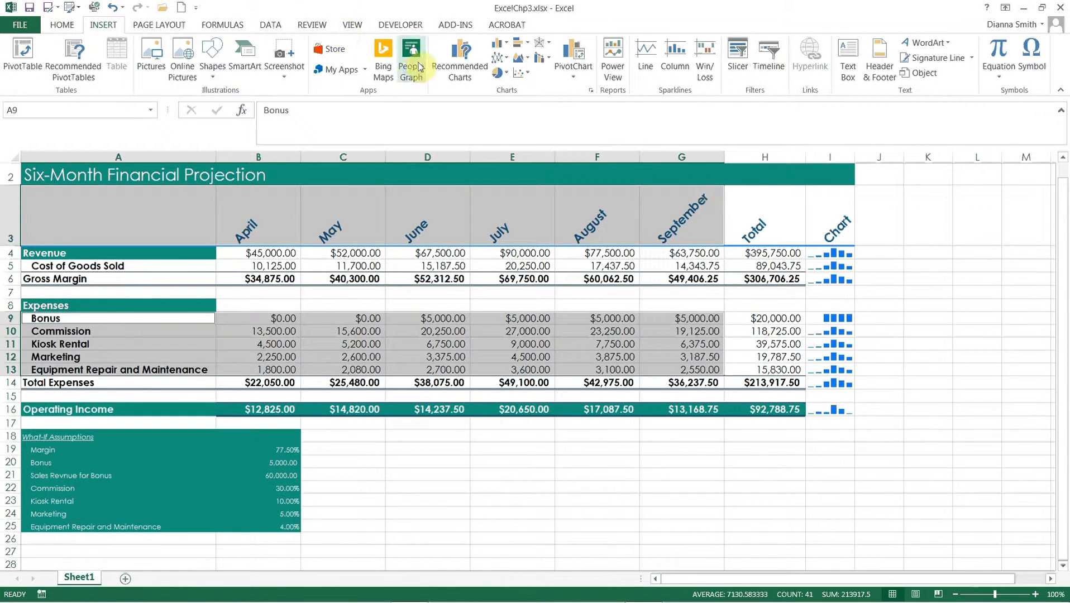
left_click(459, 63)
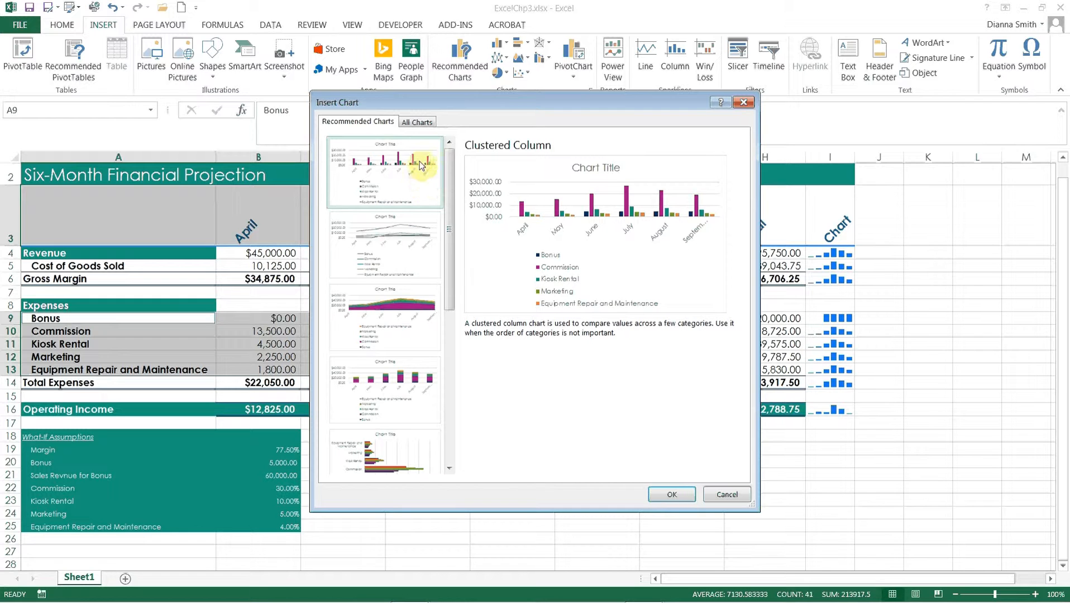
left_click(418, 123)
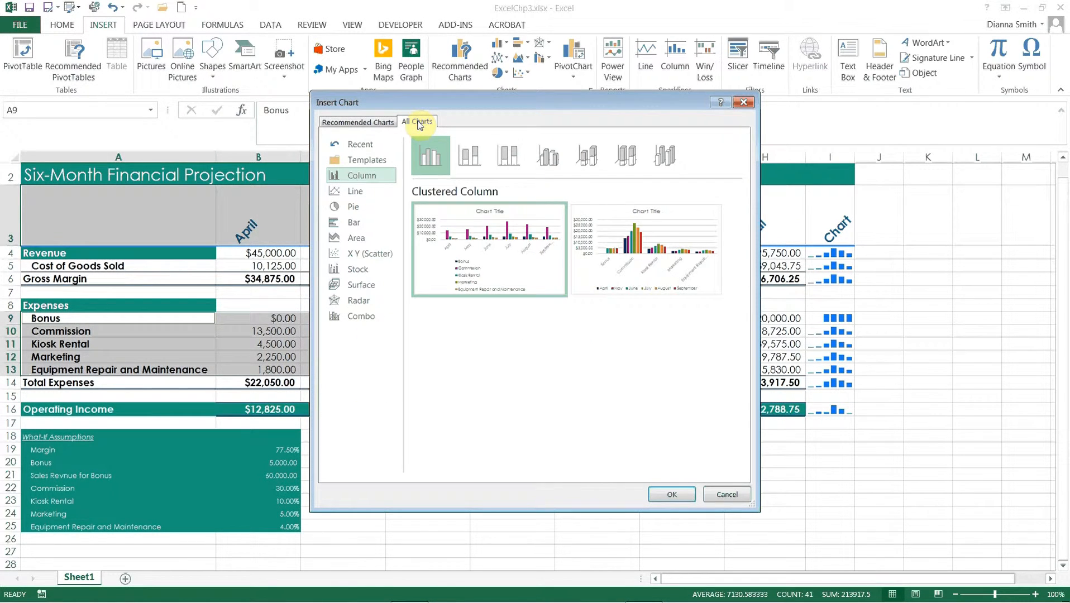
mouse_move(472, 282)
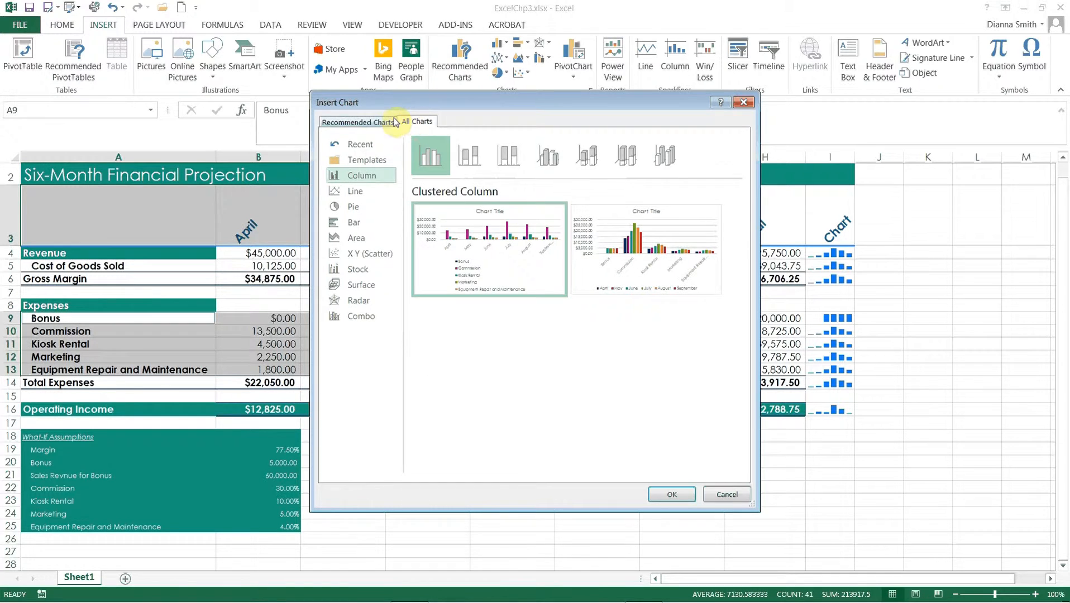
left_click(378, 124)
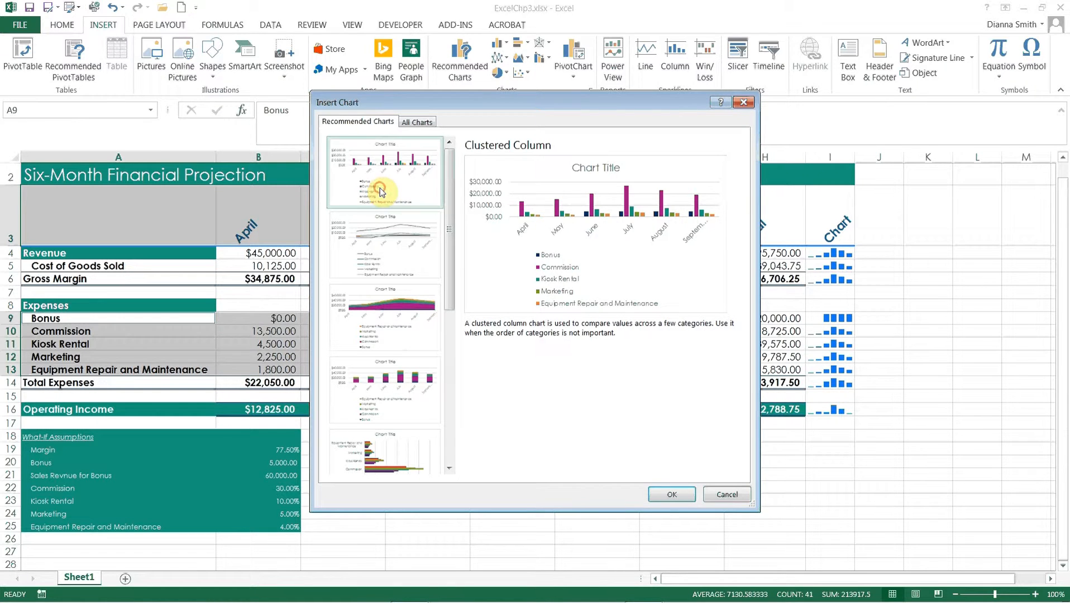
left_click(671, 496)
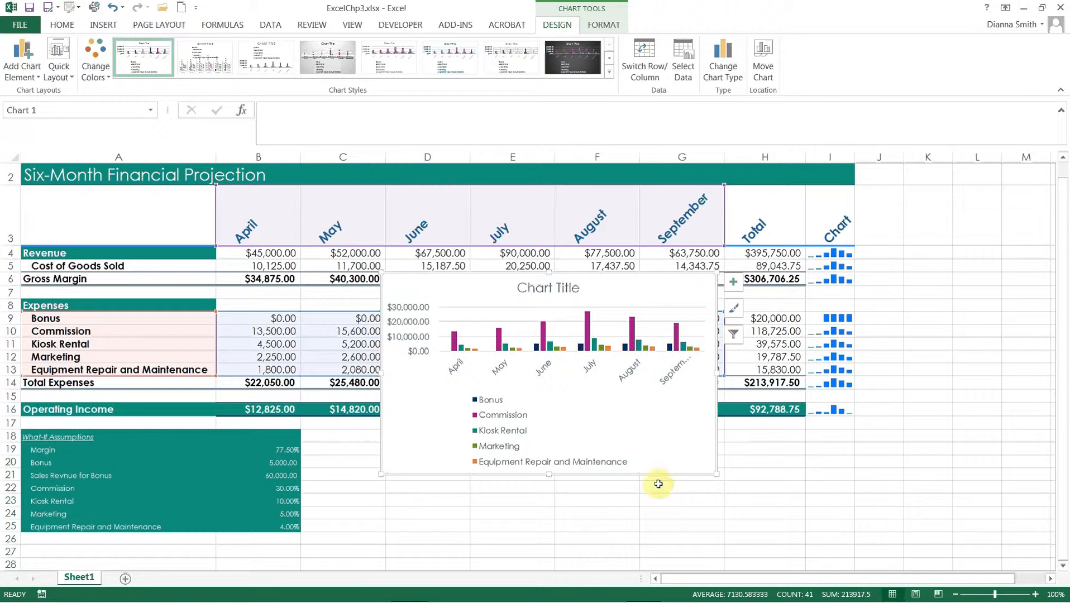
- Move the expense chart to a new sheet named "Clustered Column Chart"
left_click(619, 428)
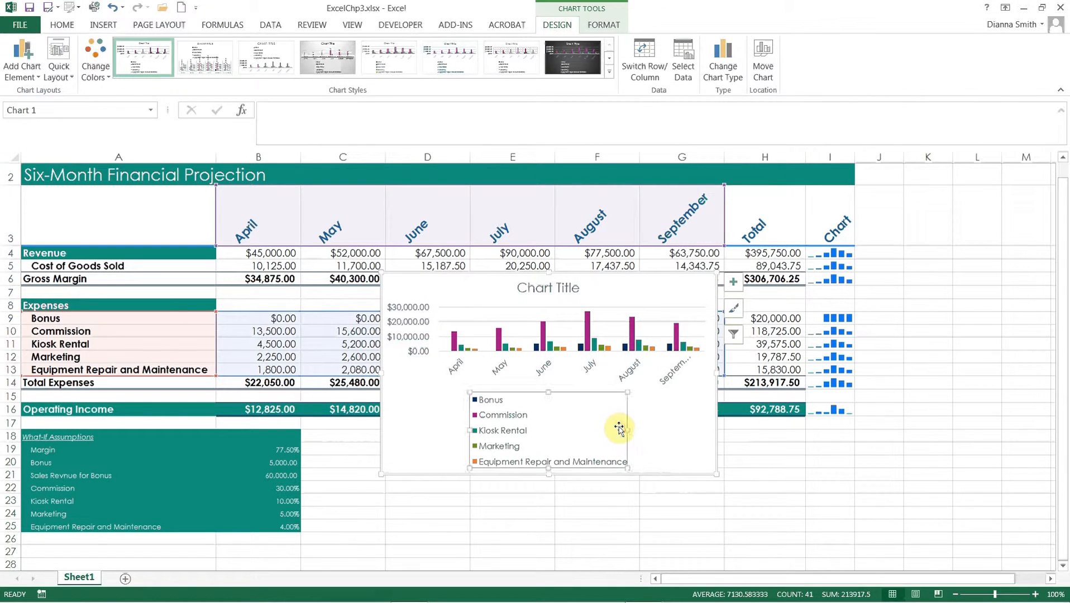
left_click(634, 430)
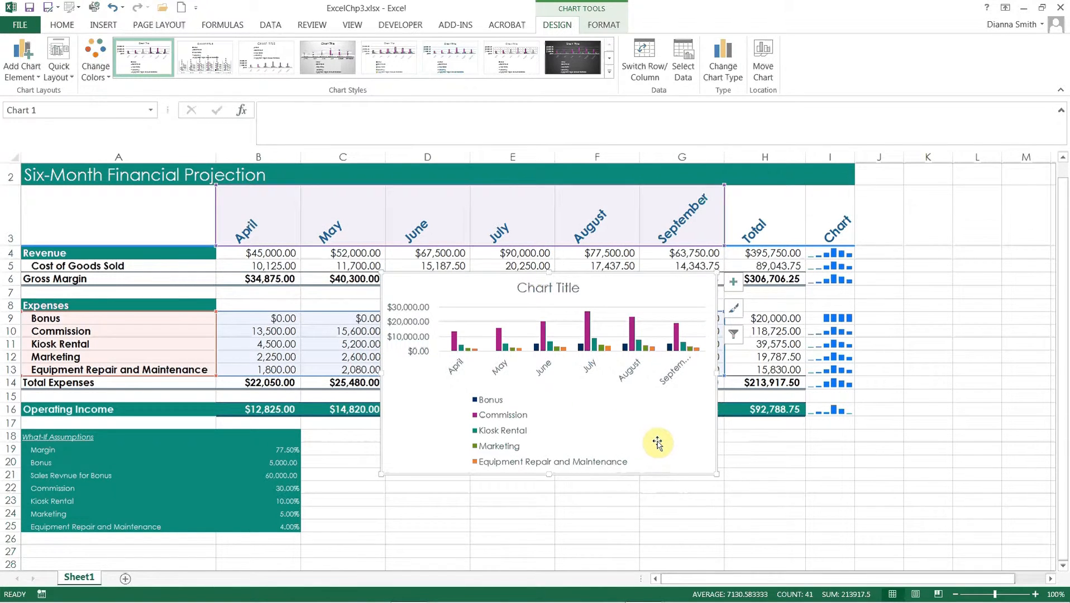
left_click(764, 71)
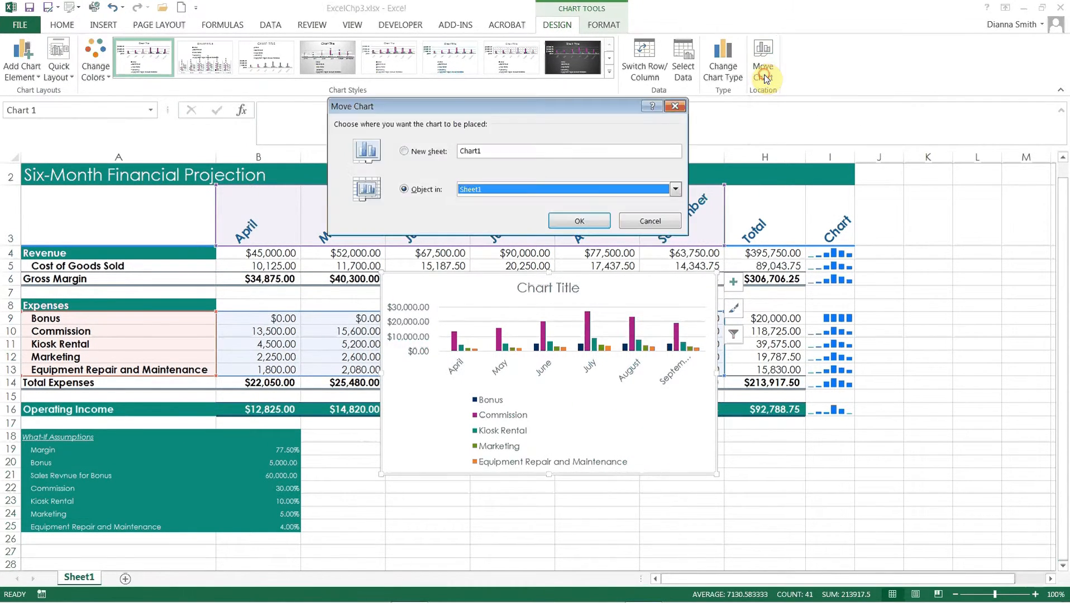
left_click(528, 150)
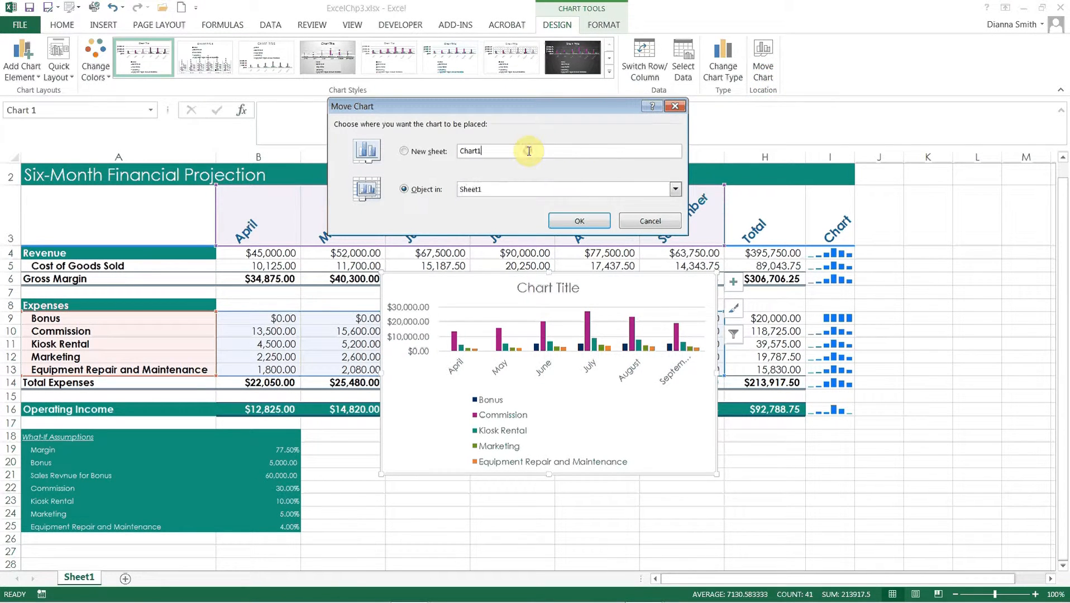
left_click(403, 151)
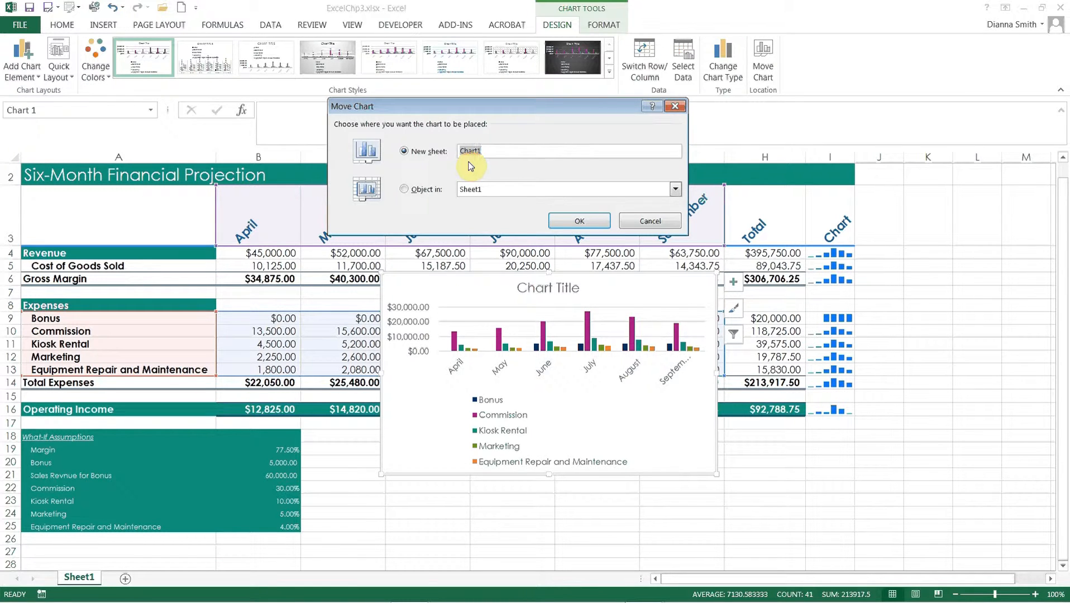
type("Clustered Co")
key("BackSpace")
key("BackSpace")
type("olumn Chart")
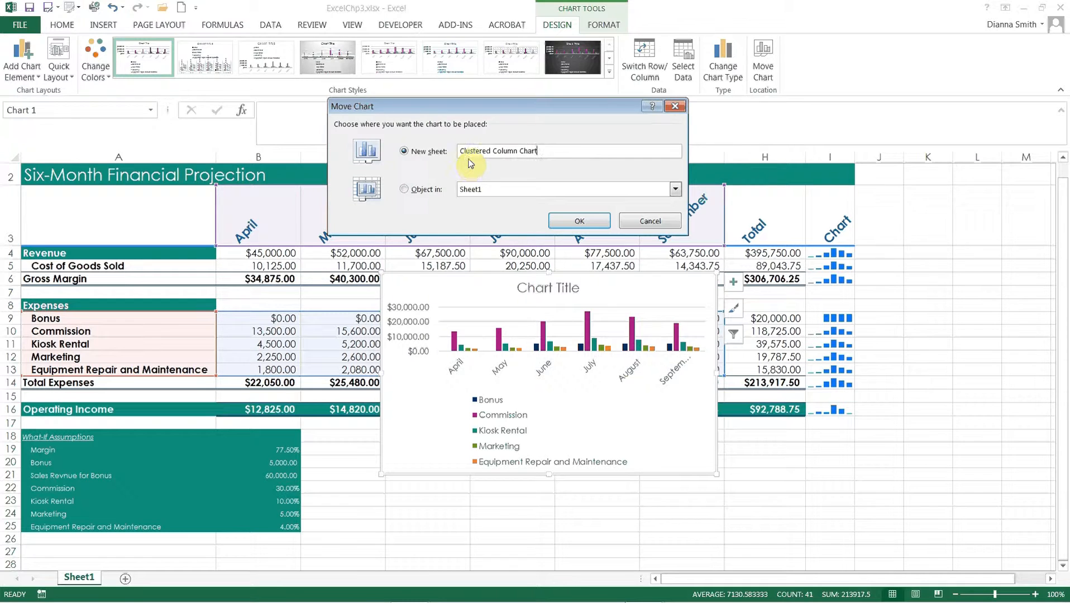
left_click(578, 223)
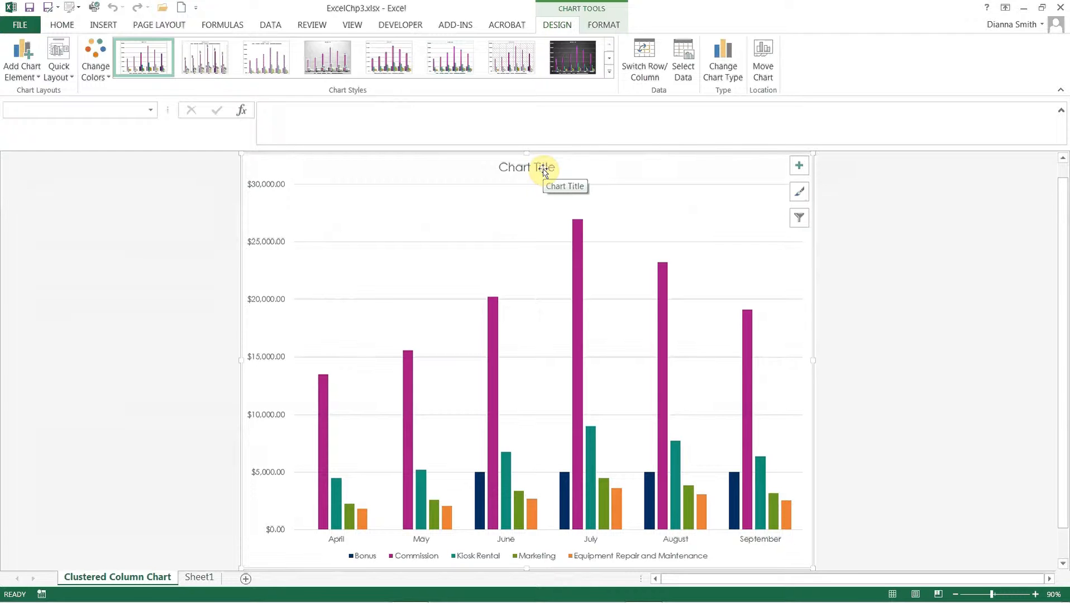
- Change the chart title to "Six-Month Projected Expenses"
left_click(544, 170)
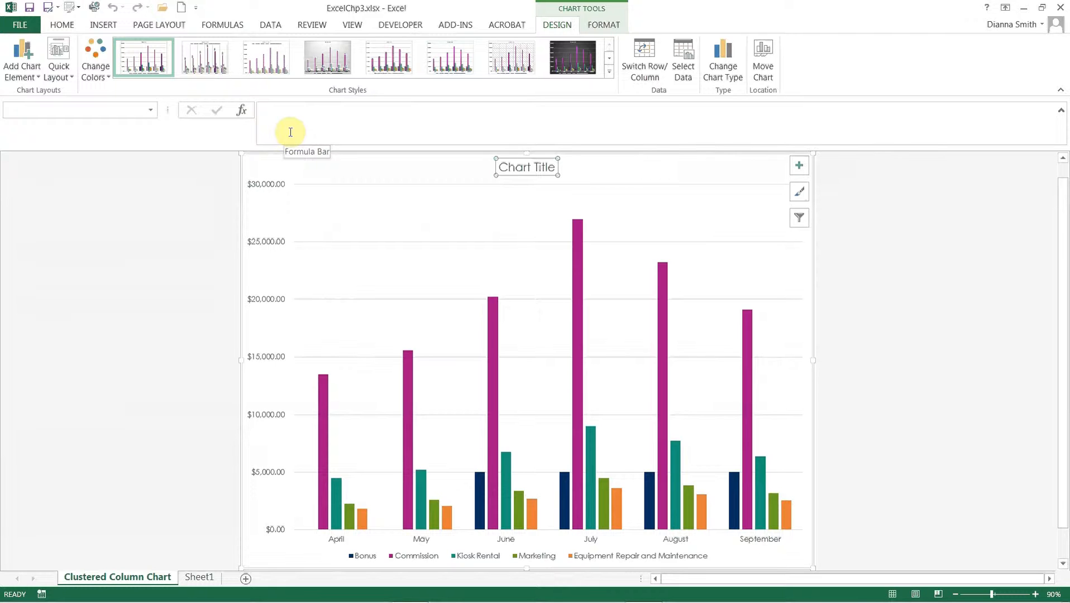
type("Six")
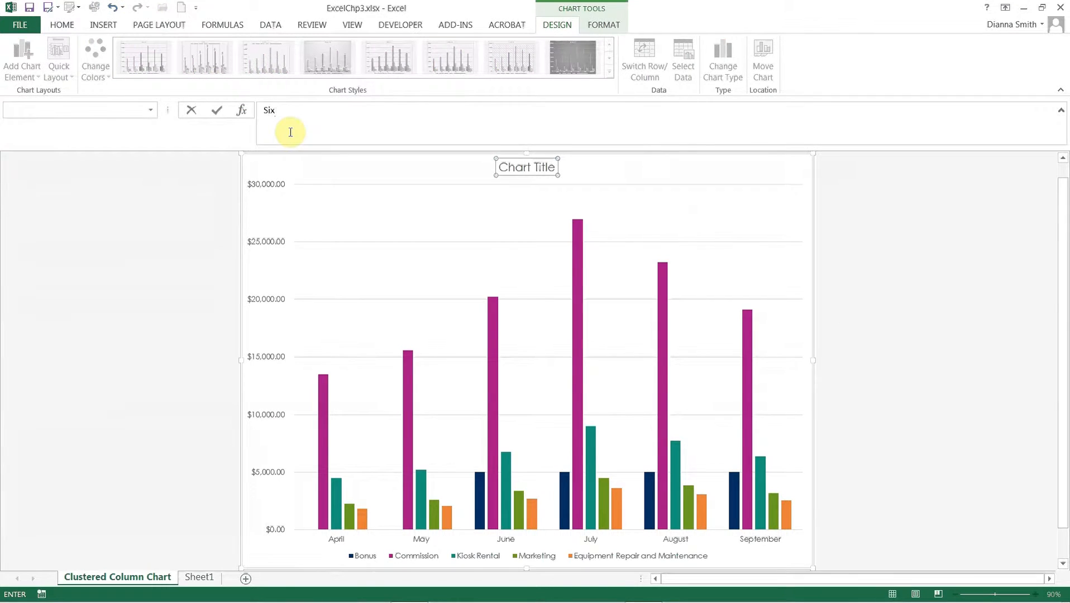
type("=")
key("BackSpace")
type("-Month Projected Expenses")
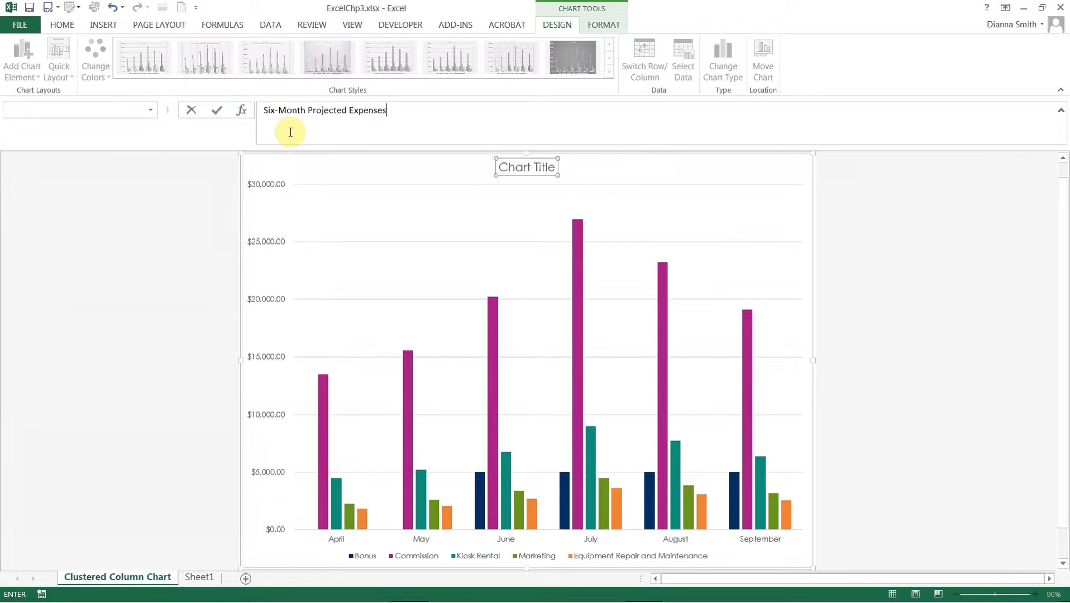
key("Return")
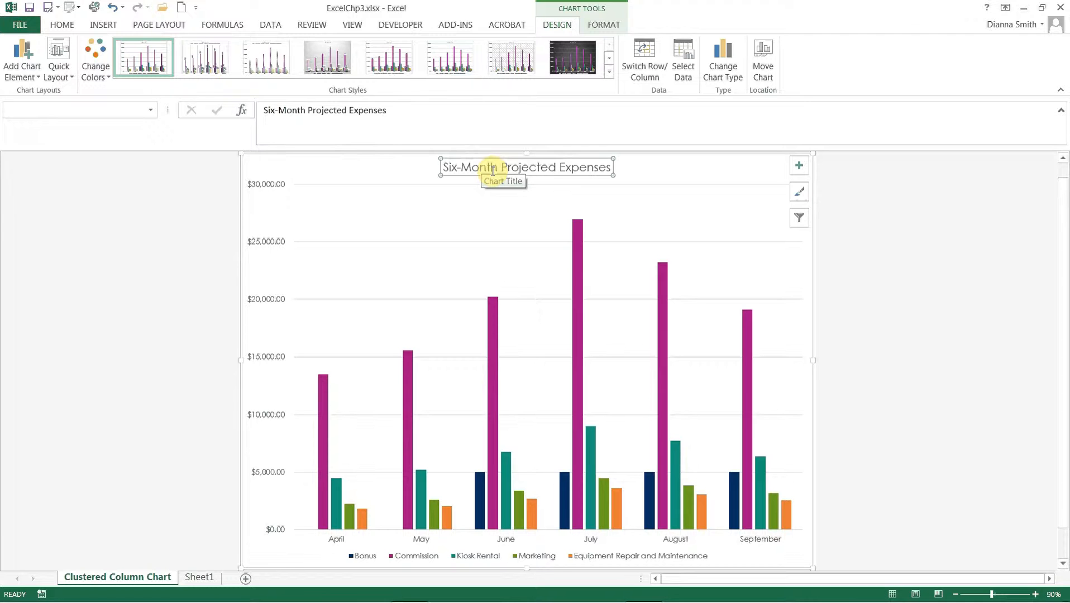
- Underline the chart title and deselect it
left_click(63, 26)
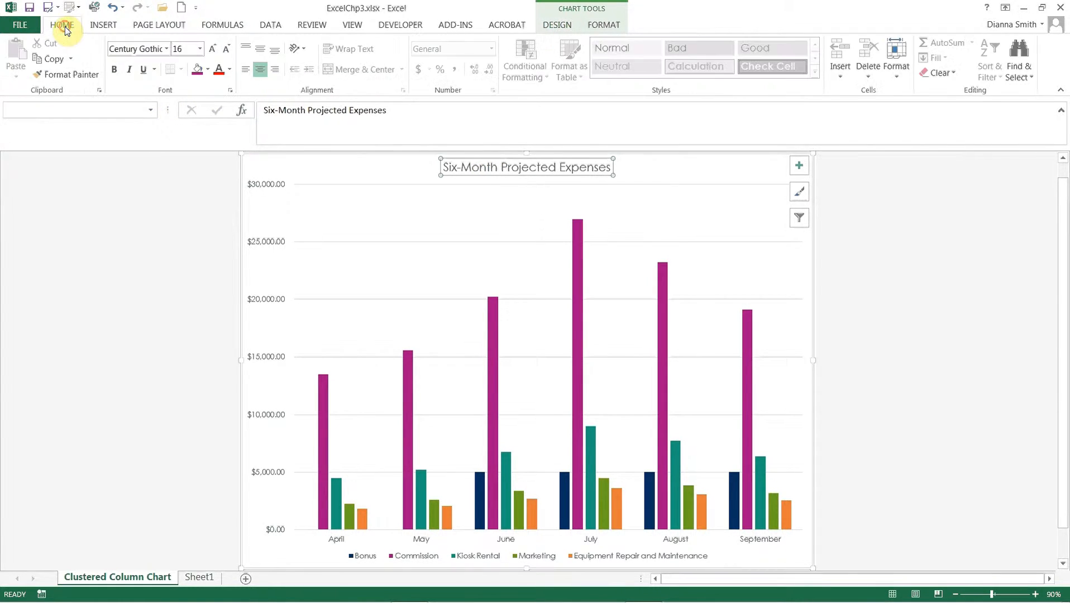
left_click(144, 69)
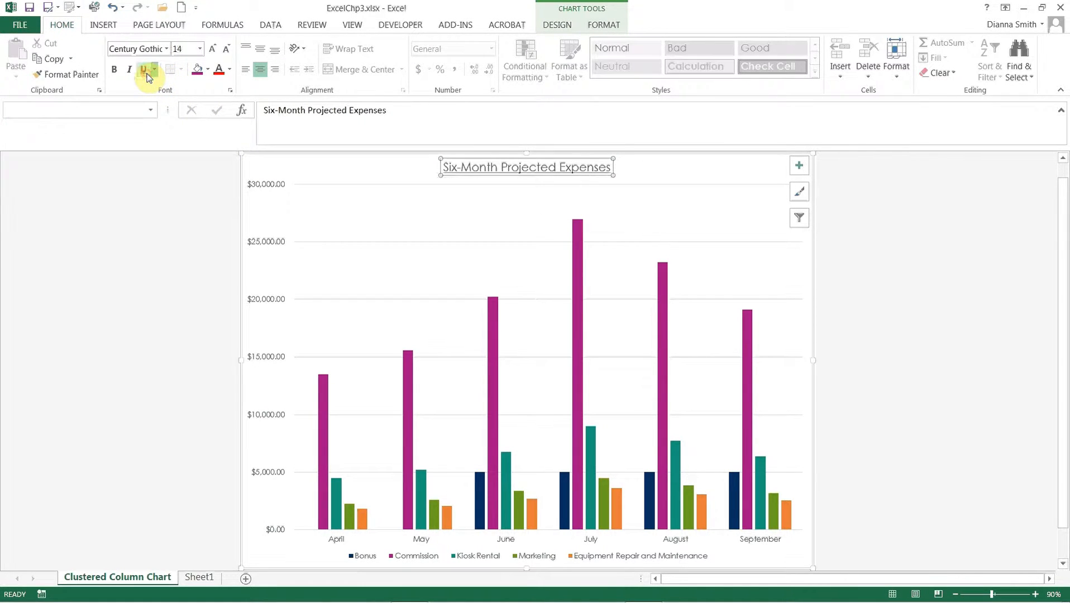
left_click(605, 25)
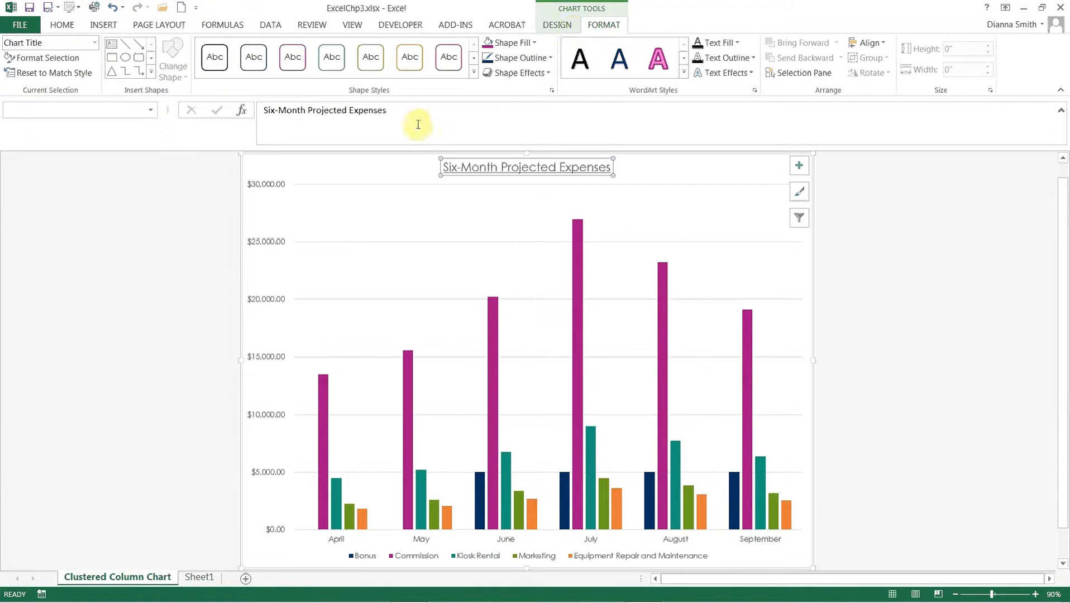
left_click(60, 26)
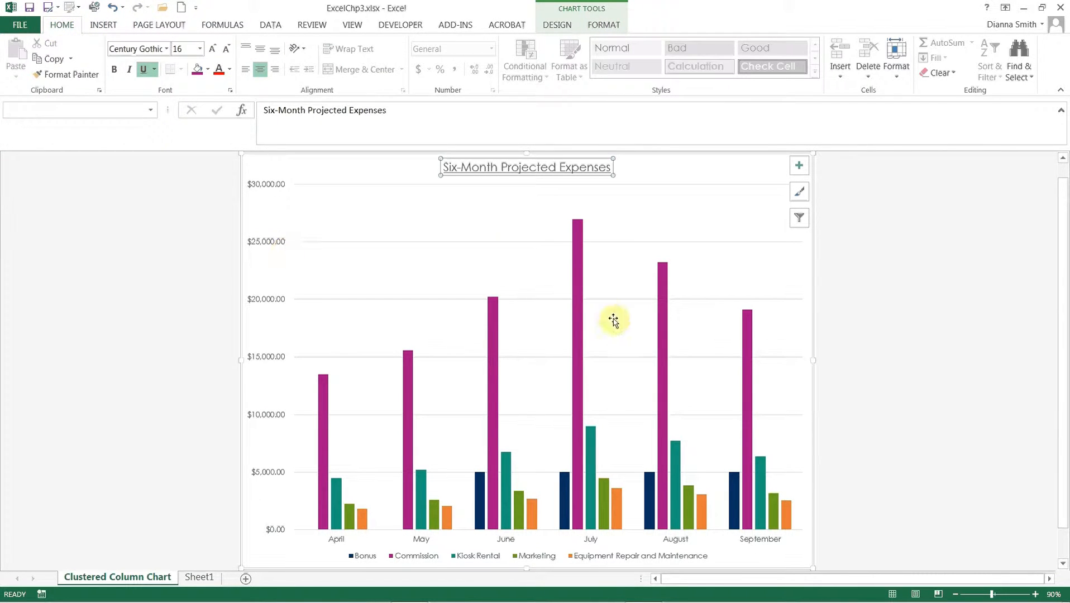
left_click(942, 324)
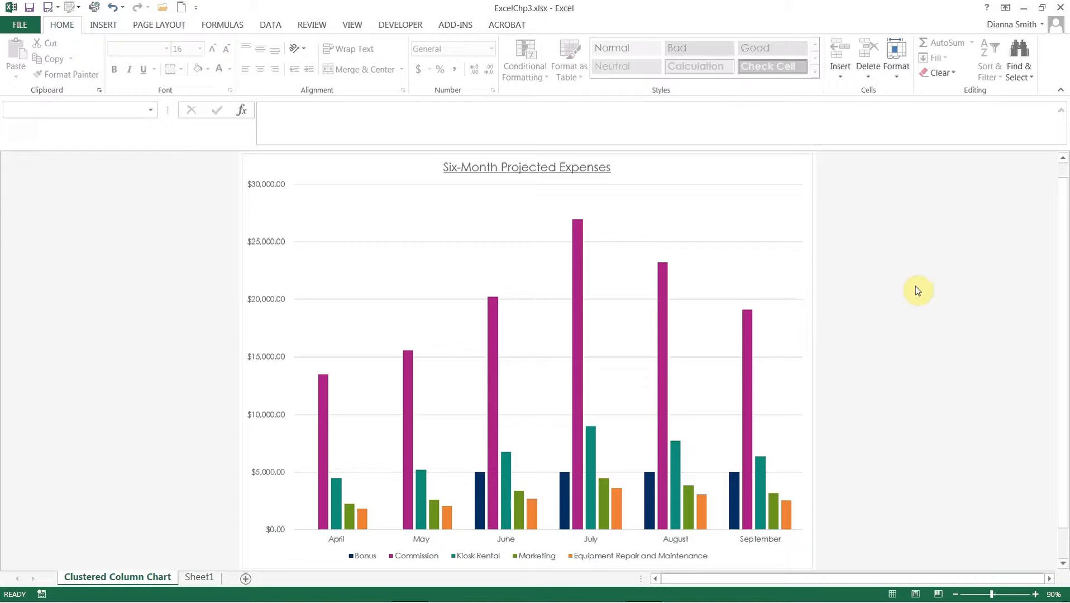
- Add data labels to the chart's columns at the Outside End position
left_click(752, 203)
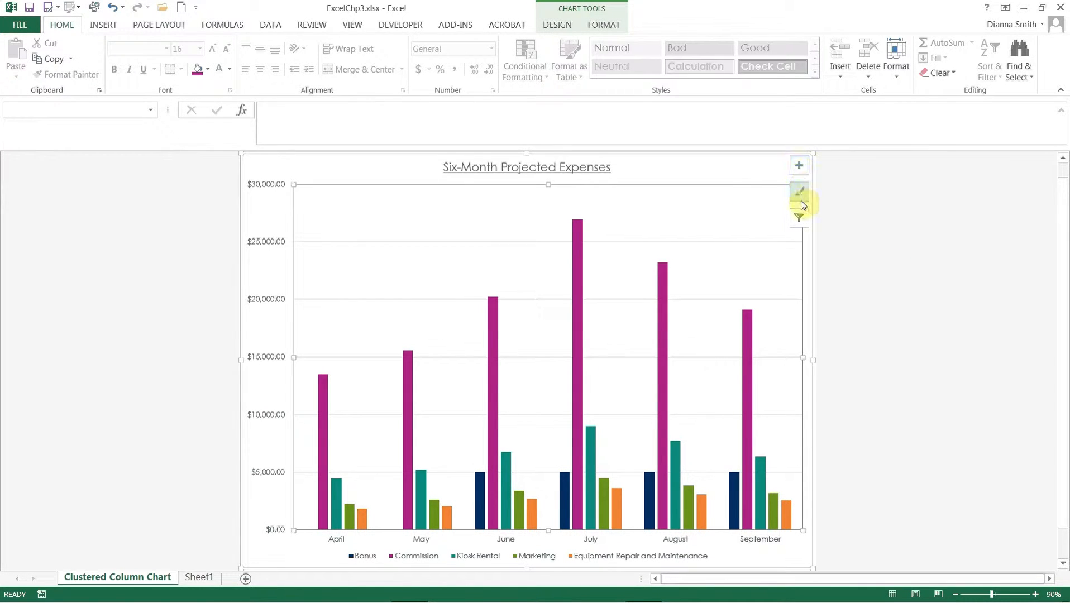
left_click(800, 171)
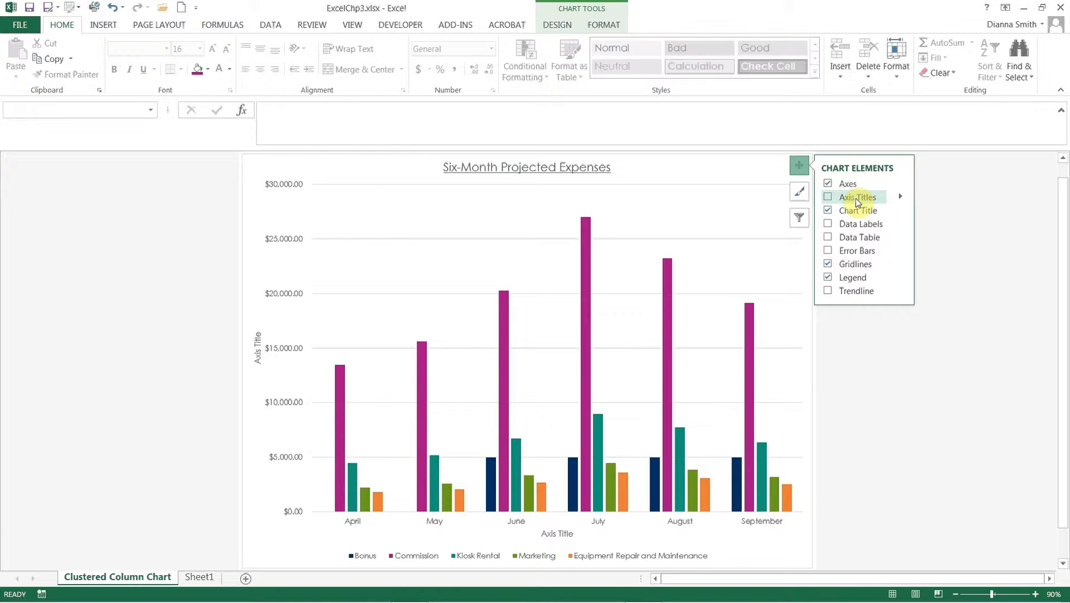
left_click(827, 223)
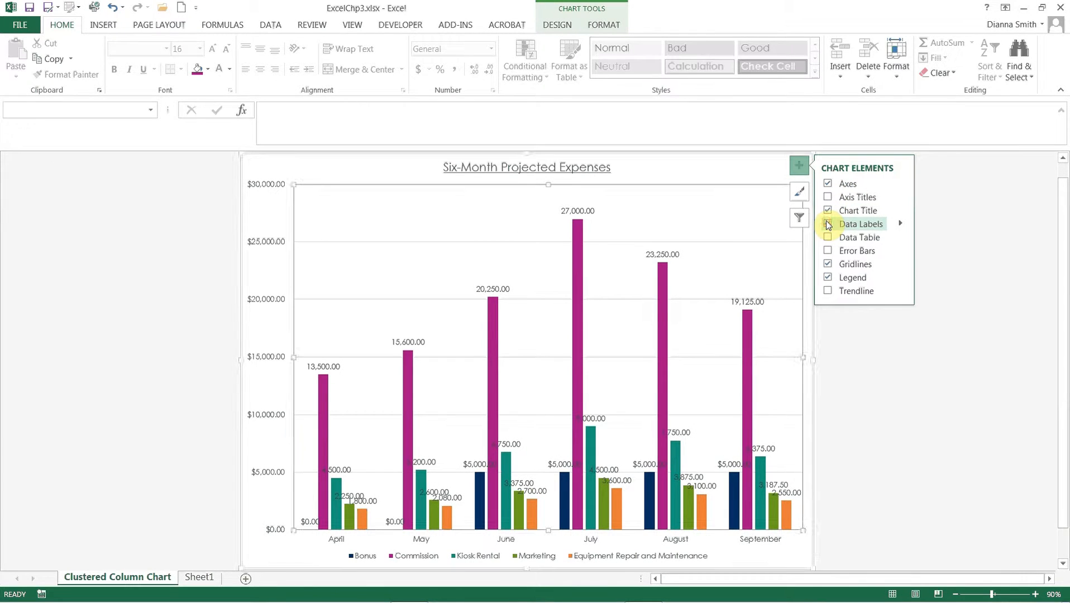
left_click(901, 224)
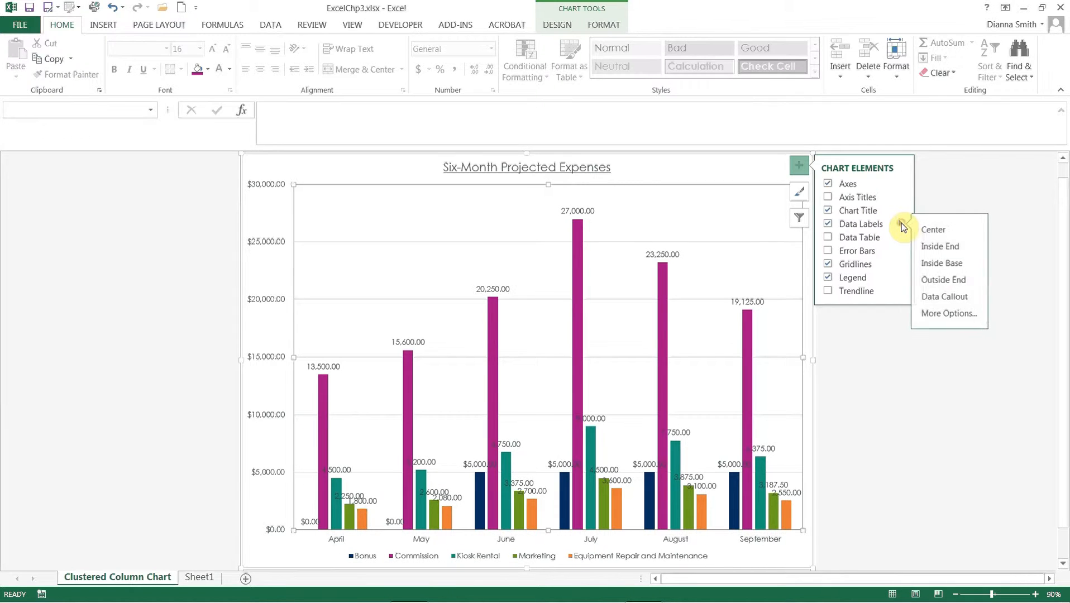
left_click(928, 282)
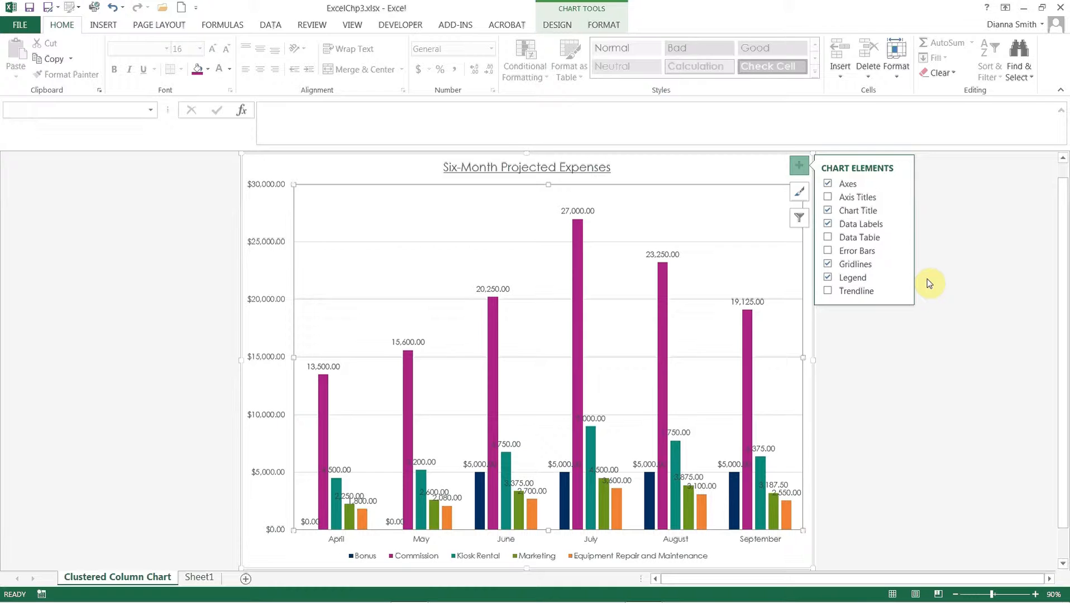
left_click(927, 280)
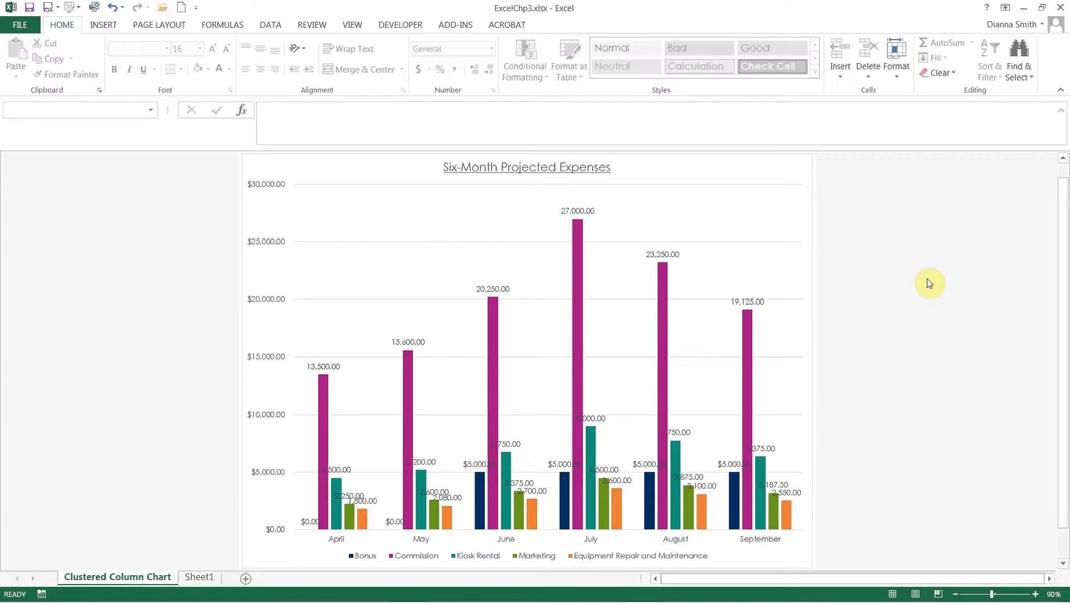
- Filter the Bonus and Commission series out of the chart, apply the filter and deselect the chart
left_click(787, 211)
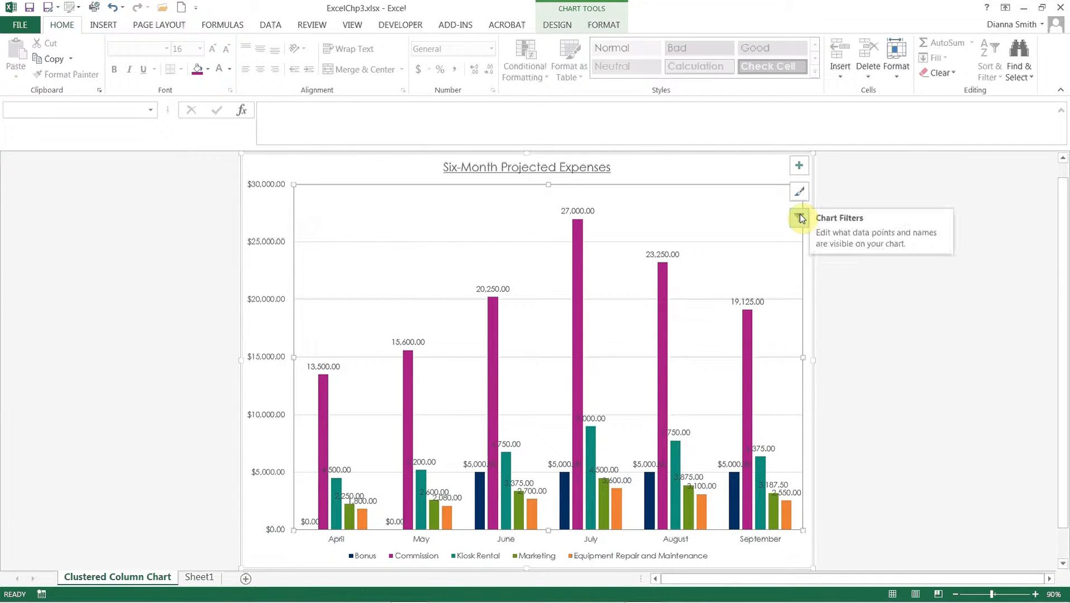
left_click(800, 217)
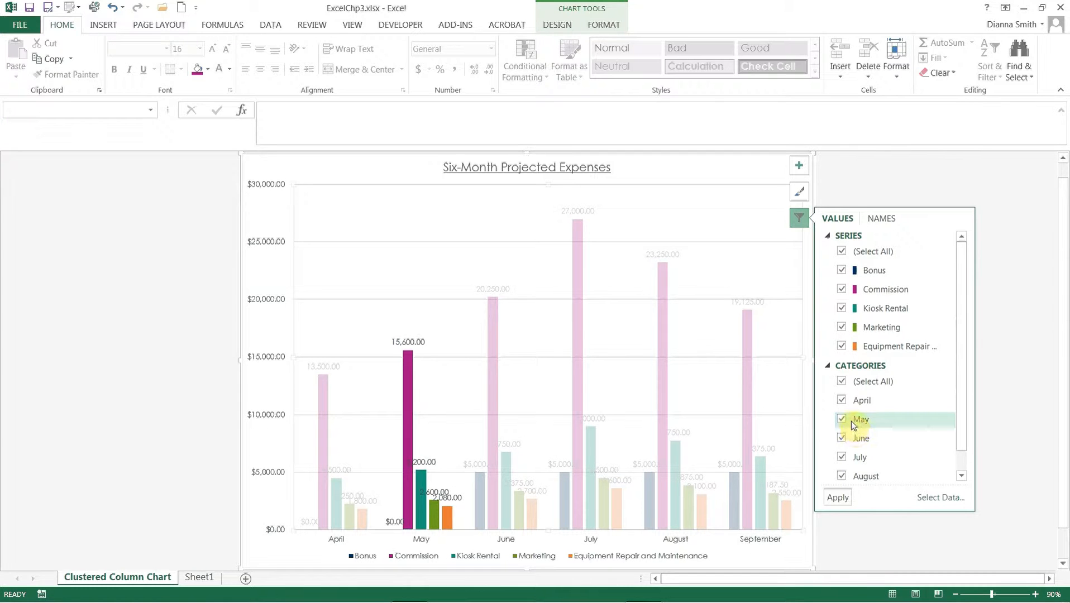
left_click(839, 272)
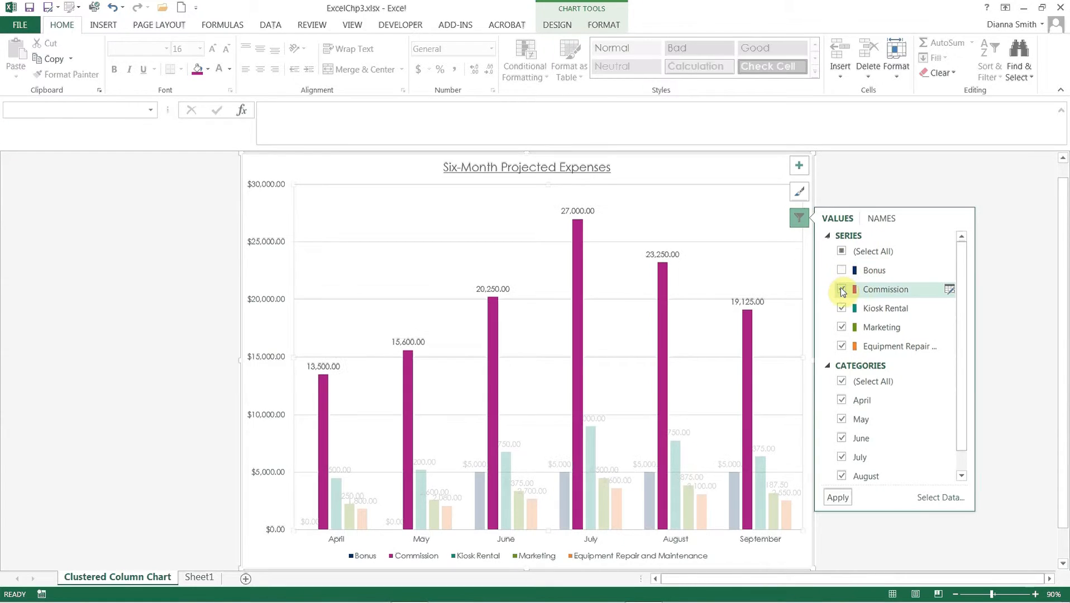
left_click(841, 290)
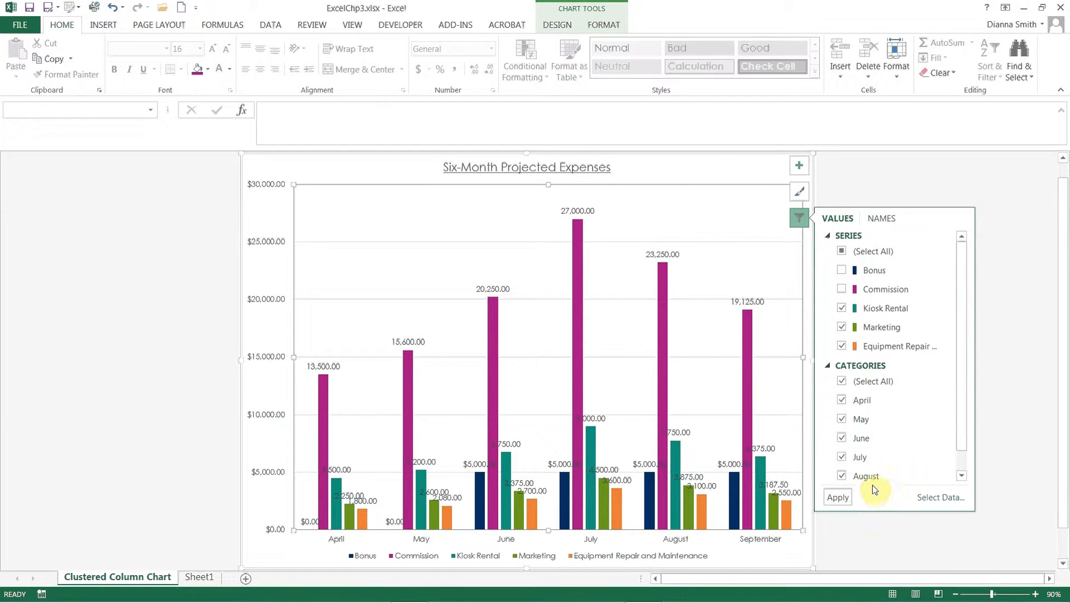
left_click(842, 497)
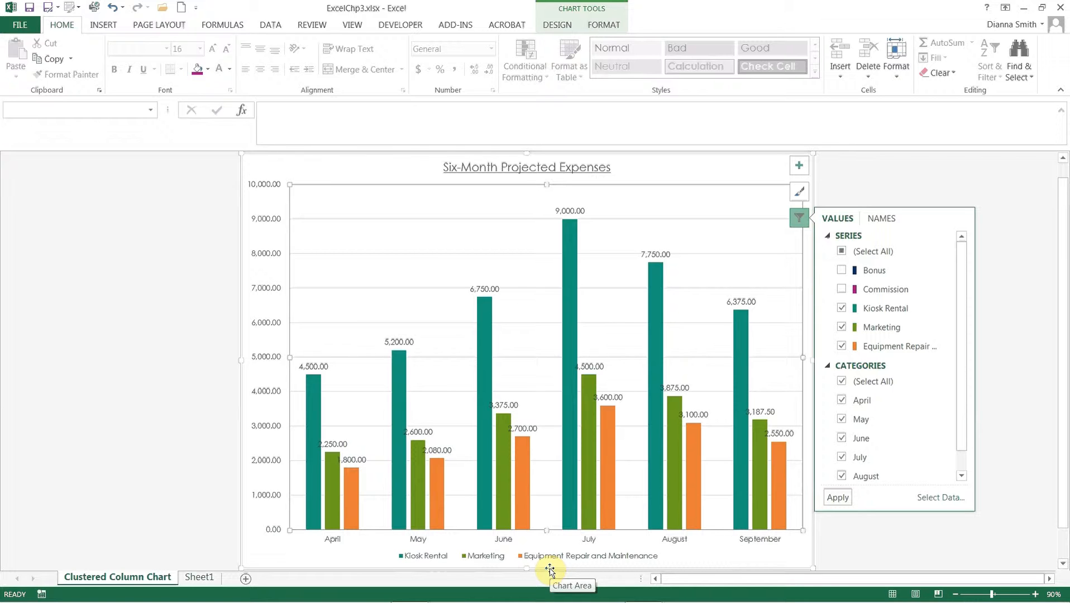
left_click(857, 536)
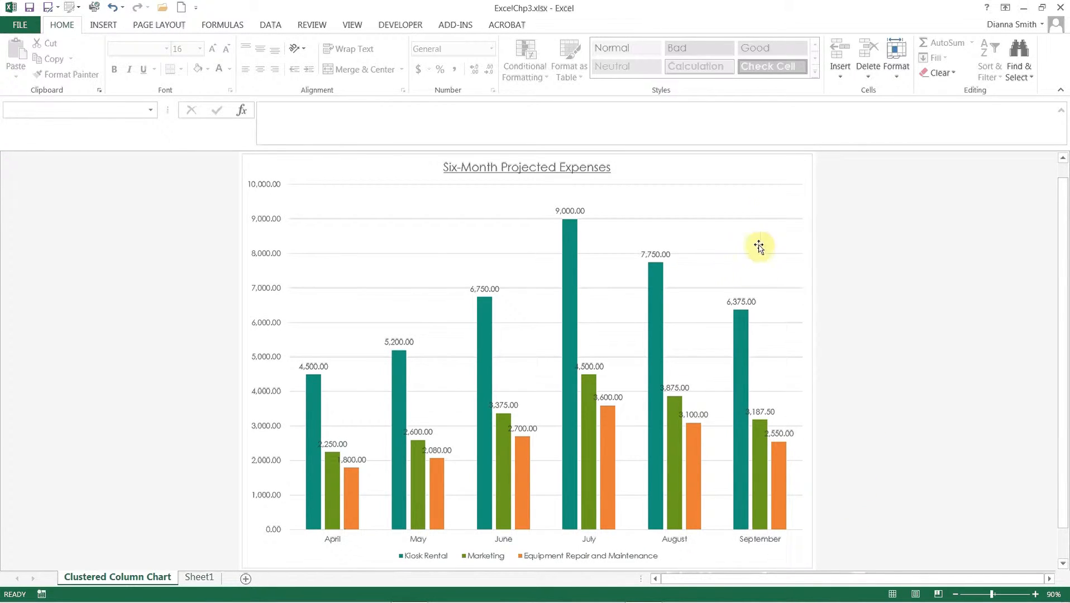
- Add axis titles to the chart, keeping only the primary vertical one and removing the primary horizontal one
left_click(776, 197)
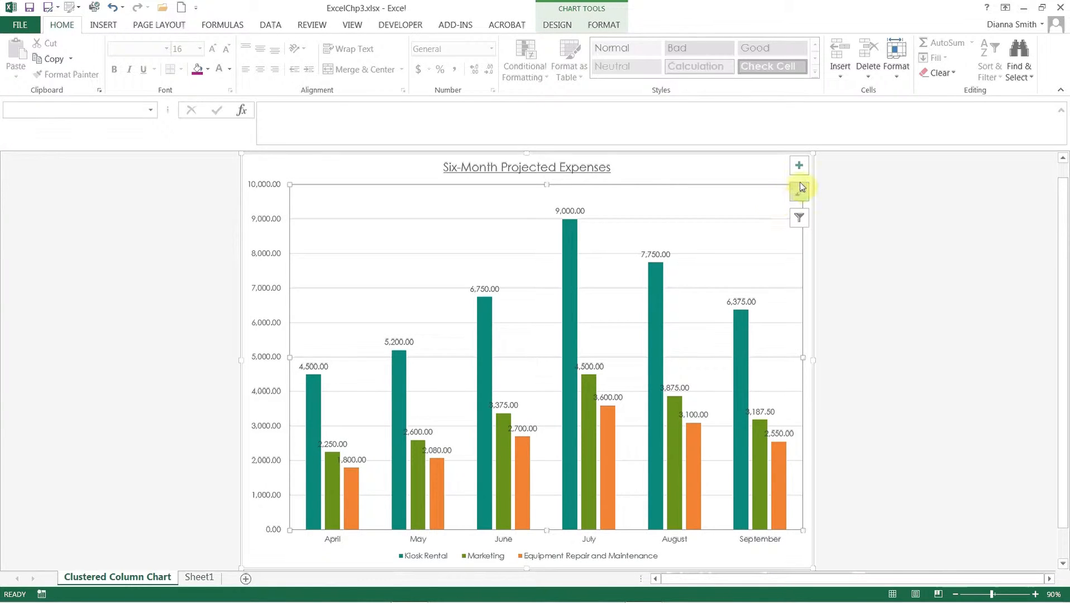
left_click(800, 172)
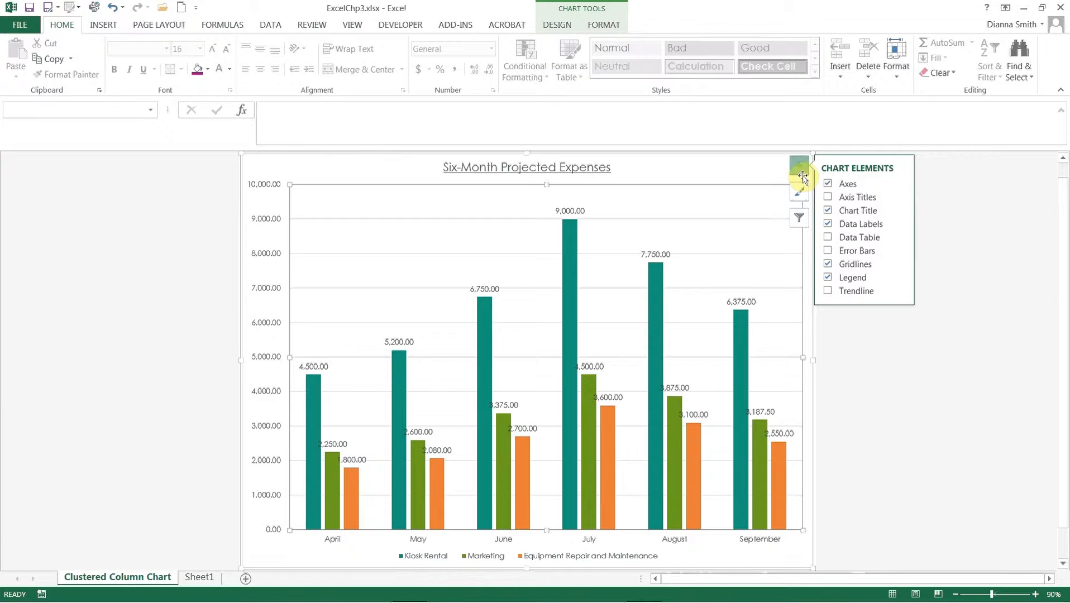
left_click(827, 198)
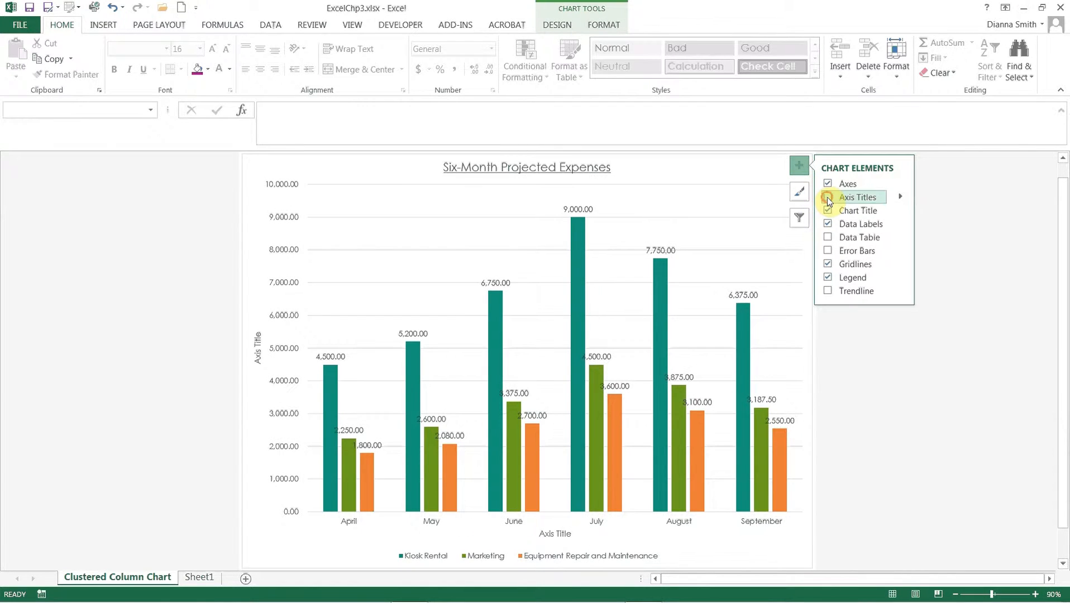
left_click(901, 197)
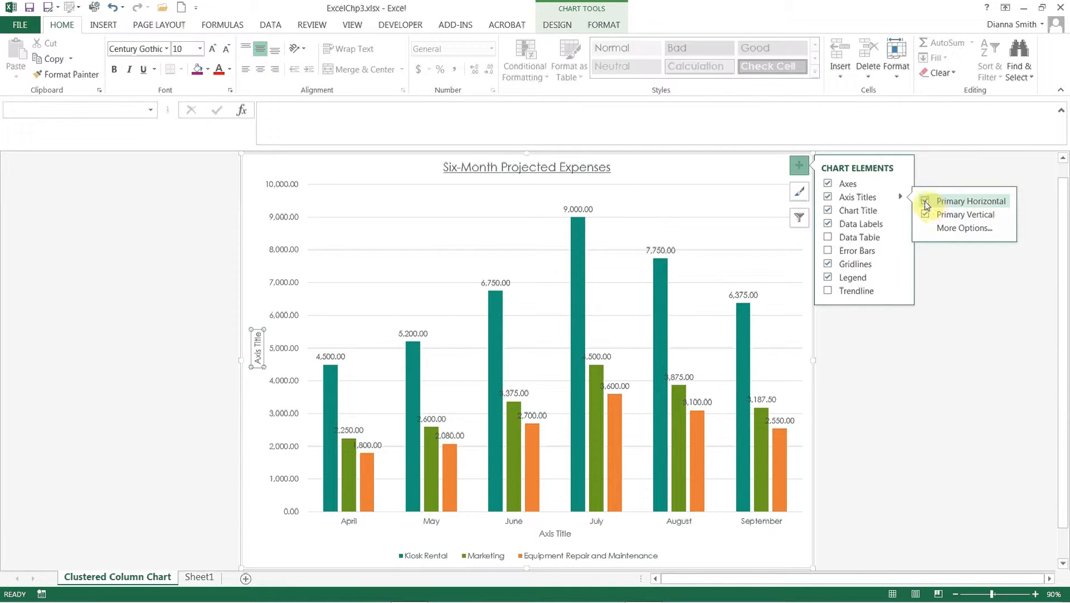
left_click(924, 201)
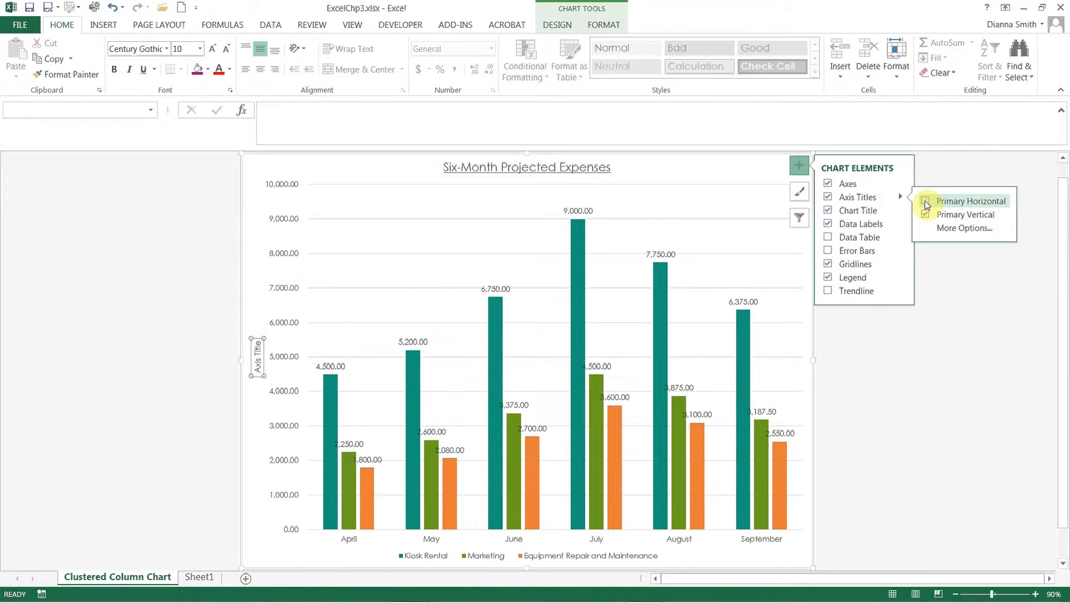
left_click(857, 374)
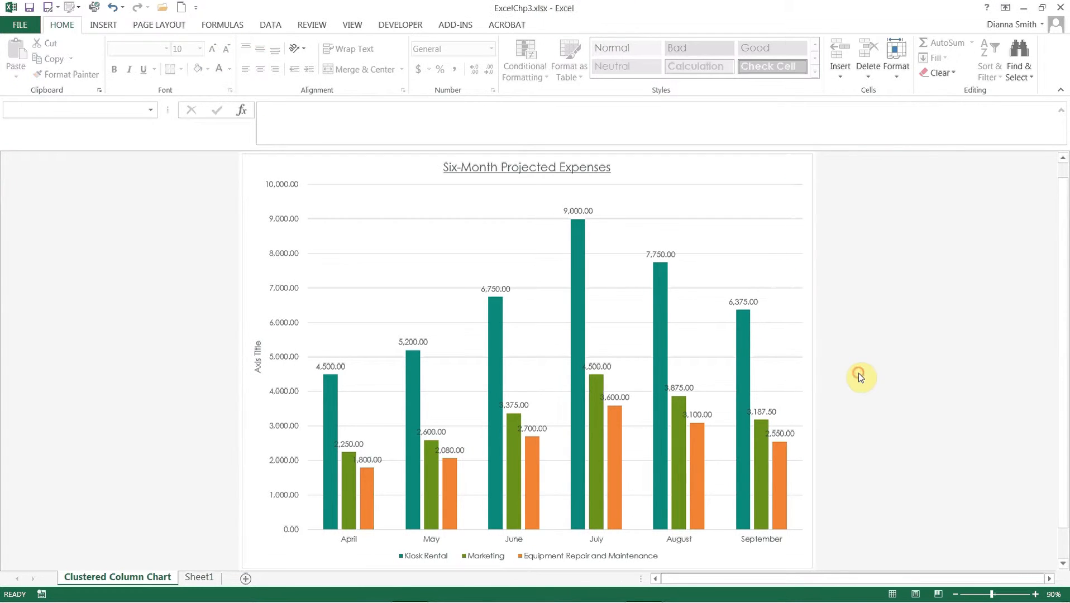
- Change the vertical axis title to "$"
left_click(255, 357)
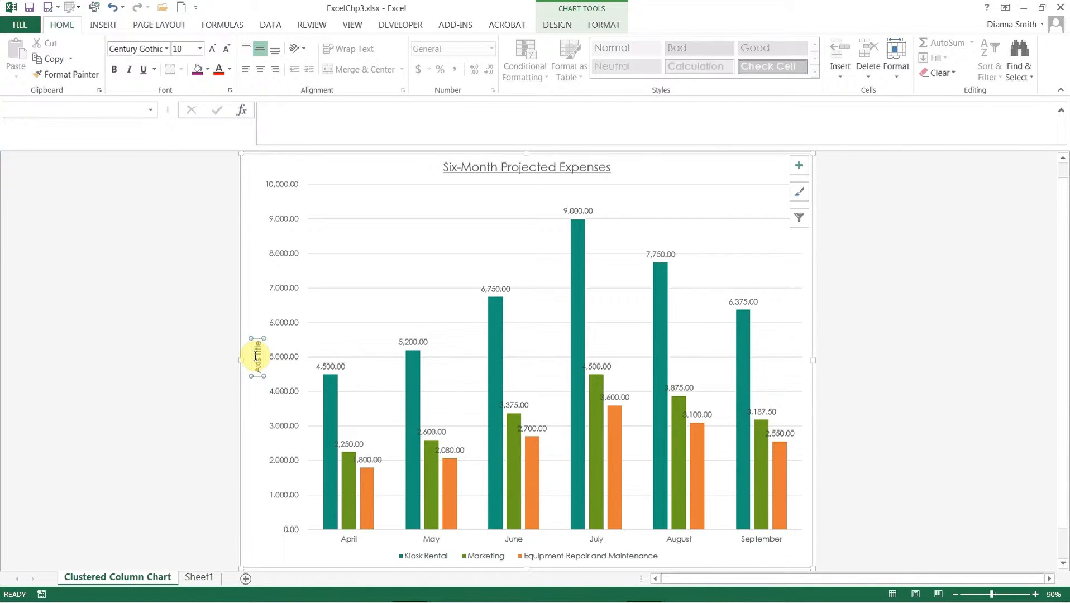
type("$")
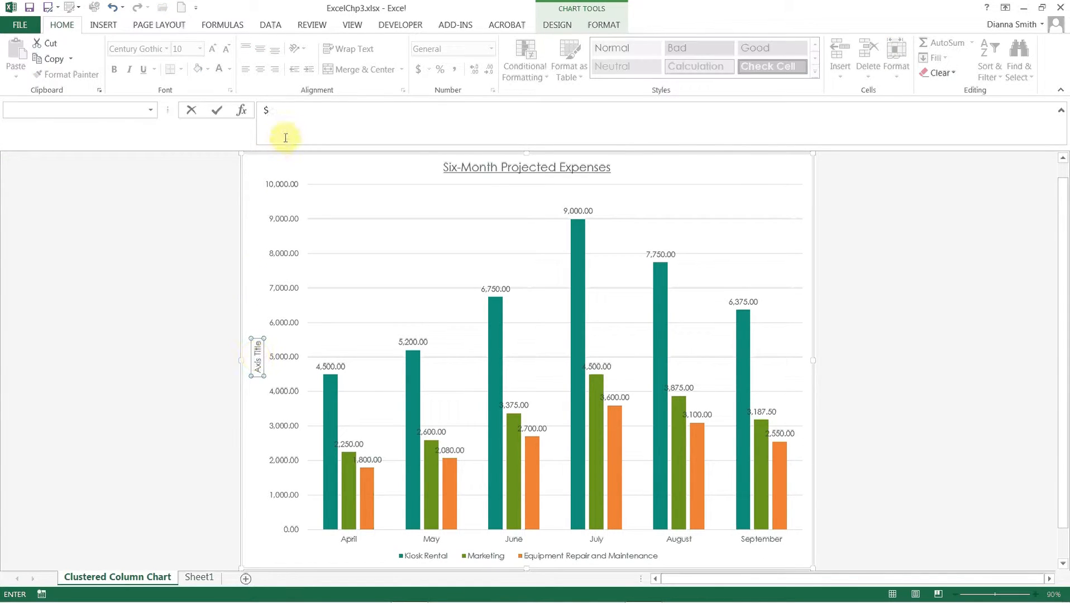
left_click(217, 115)
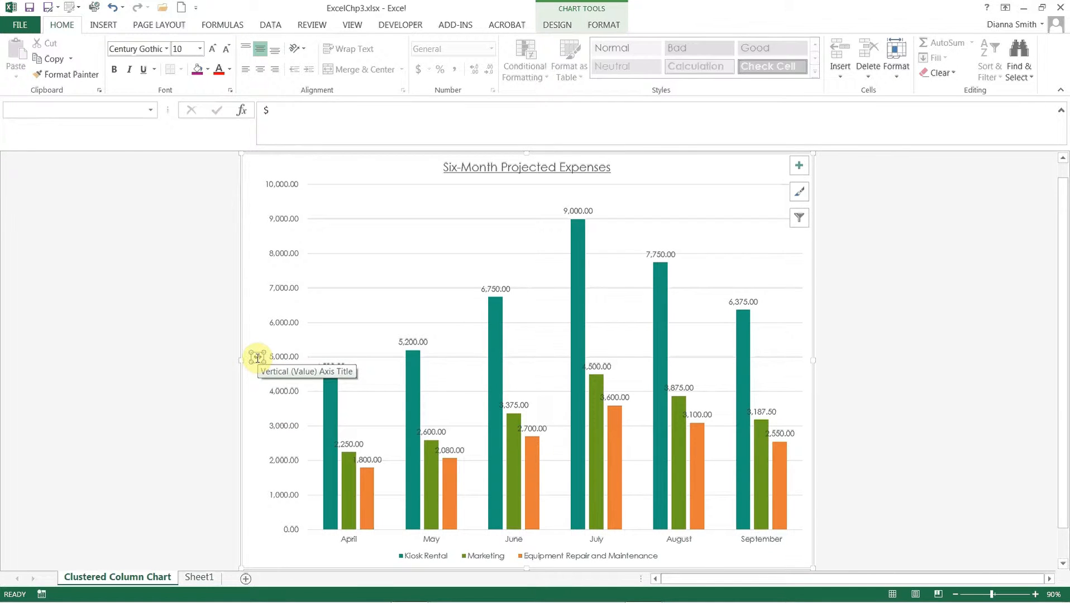
- Set the text direction of the vertical axis title to Horizontal and close its formatting options
right_click(257, 357)
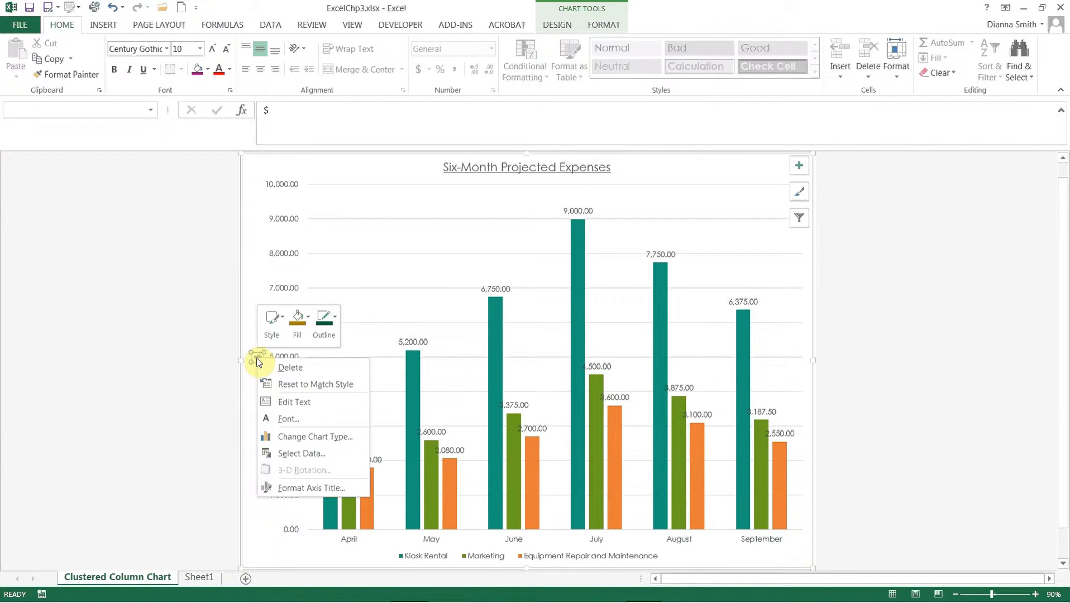
left_click(290, 487)
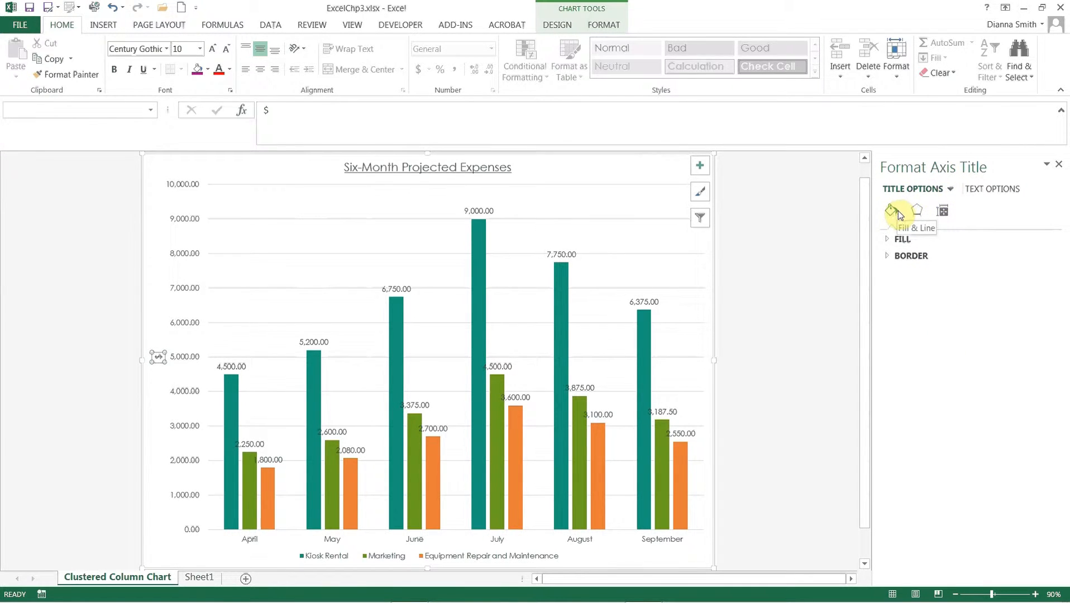
left_click(918, 211)
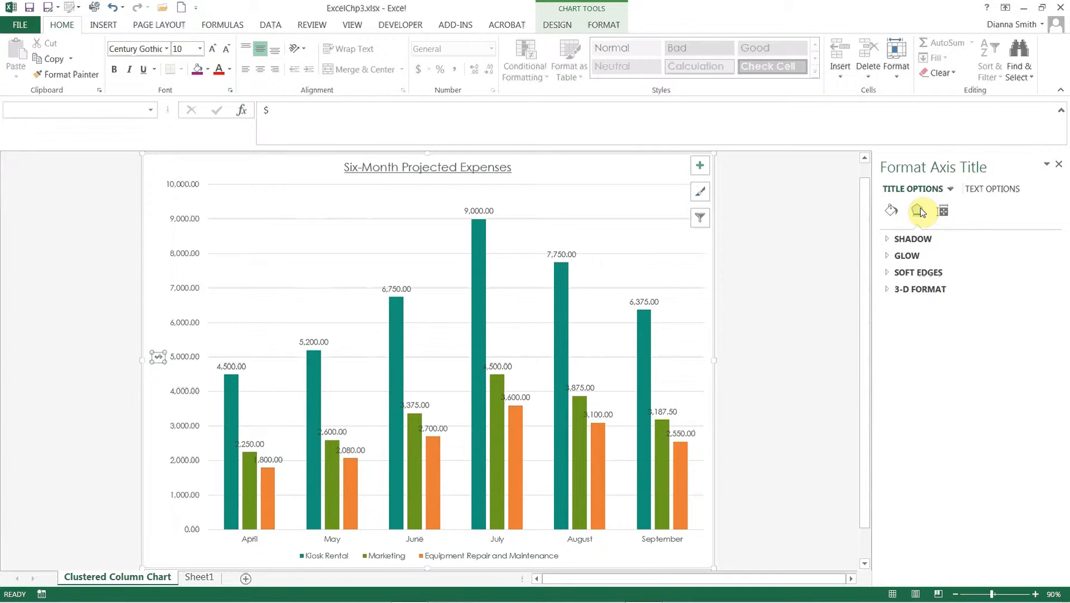
left_click(943, 212)
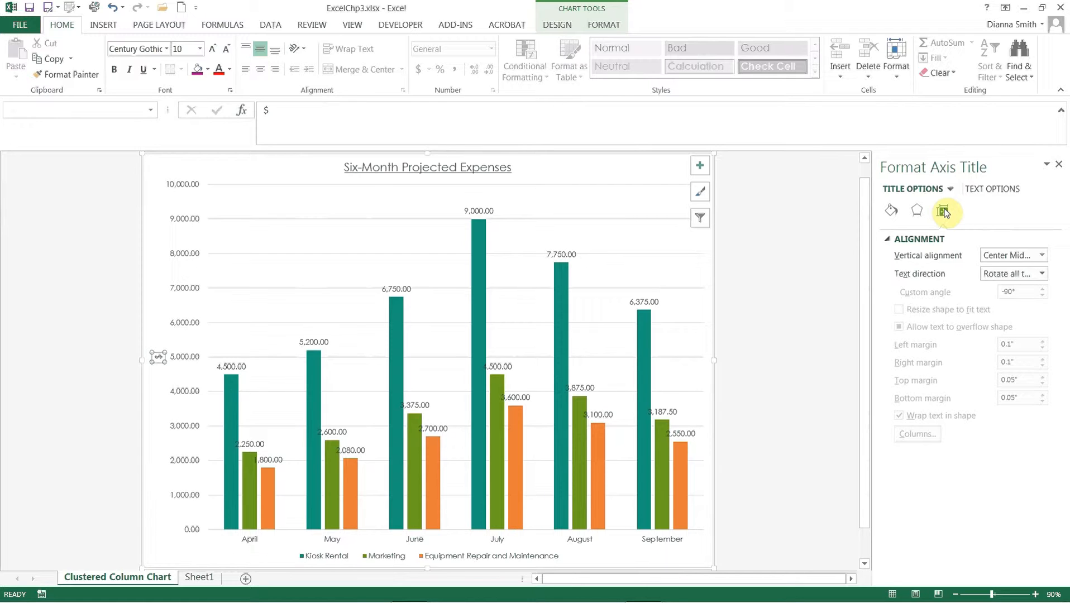
left_click(942, 211)
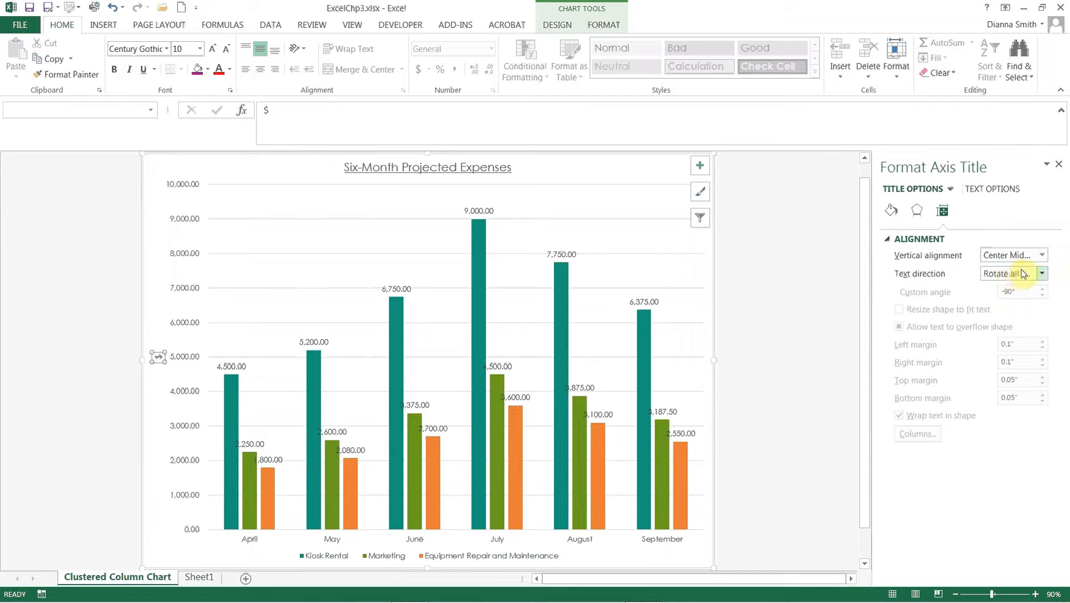
left_click(1042, 275)
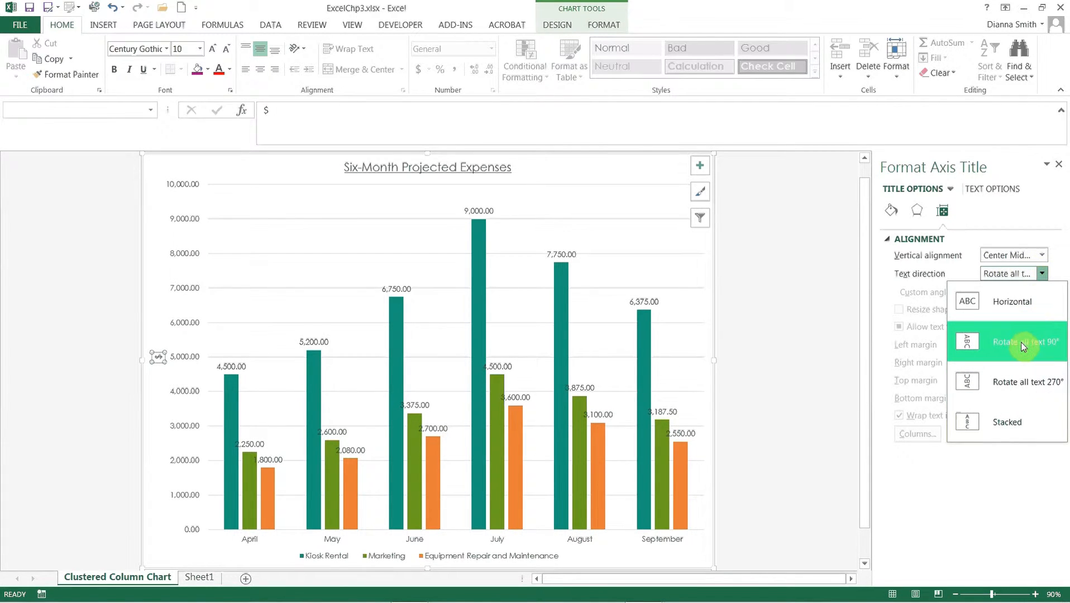
left_click(1012, 312)
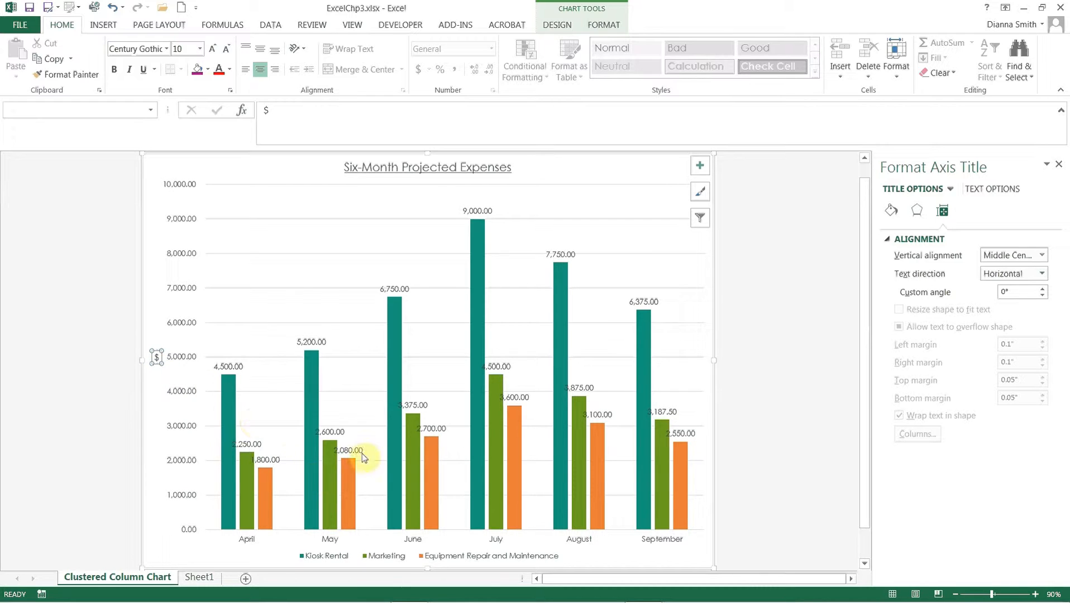
left_click(943, 212)
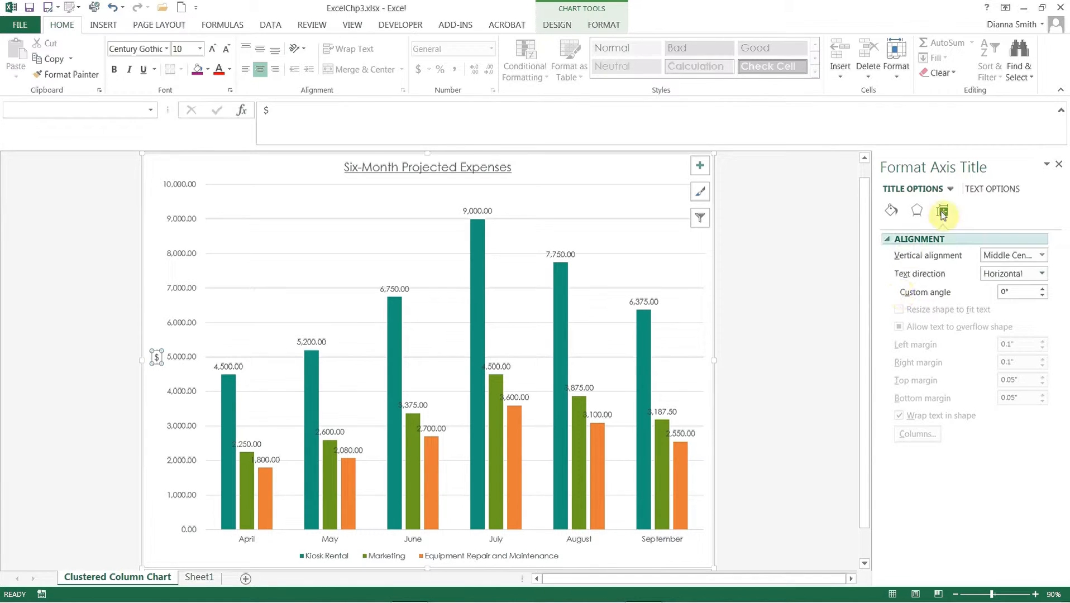
left_click(1058, 165)
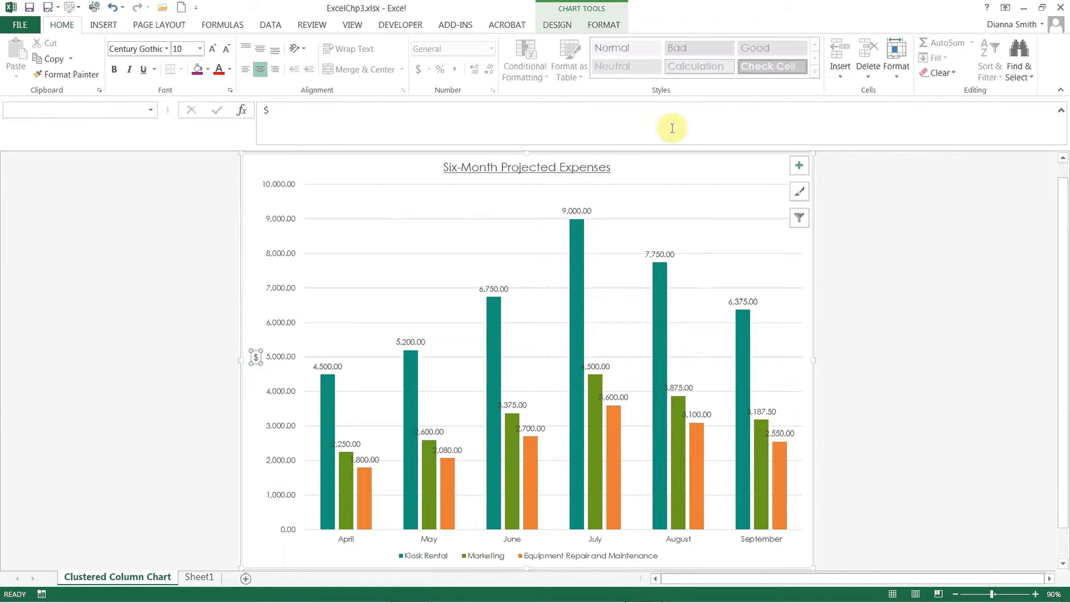
- Apply the fifth chart style, with translucent gradient columns and coloured outlines, to the expense chart
left_click(557, 26)
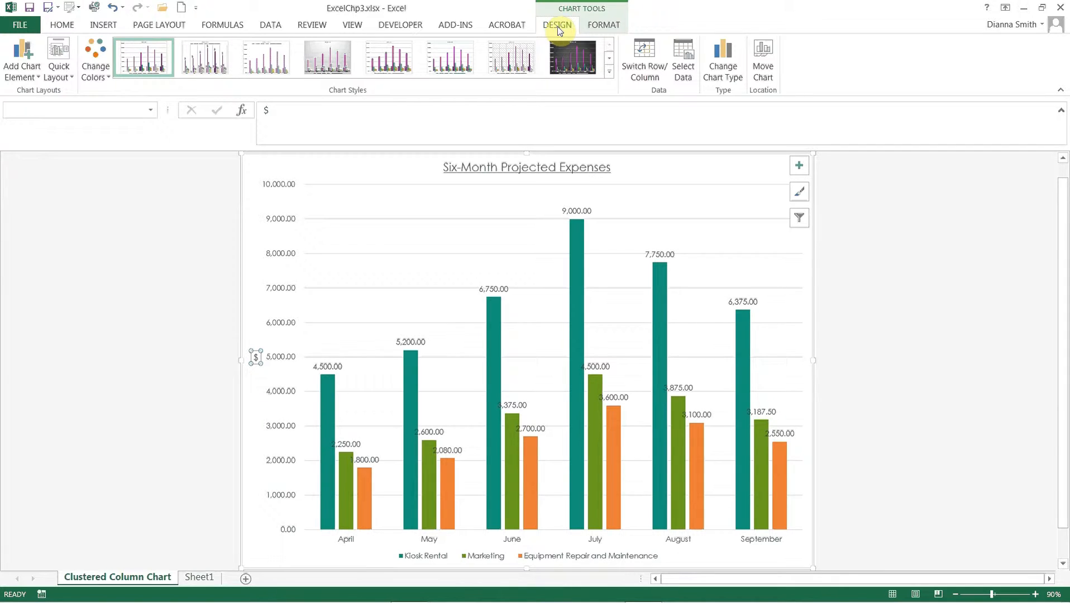
left_click(609, 71)
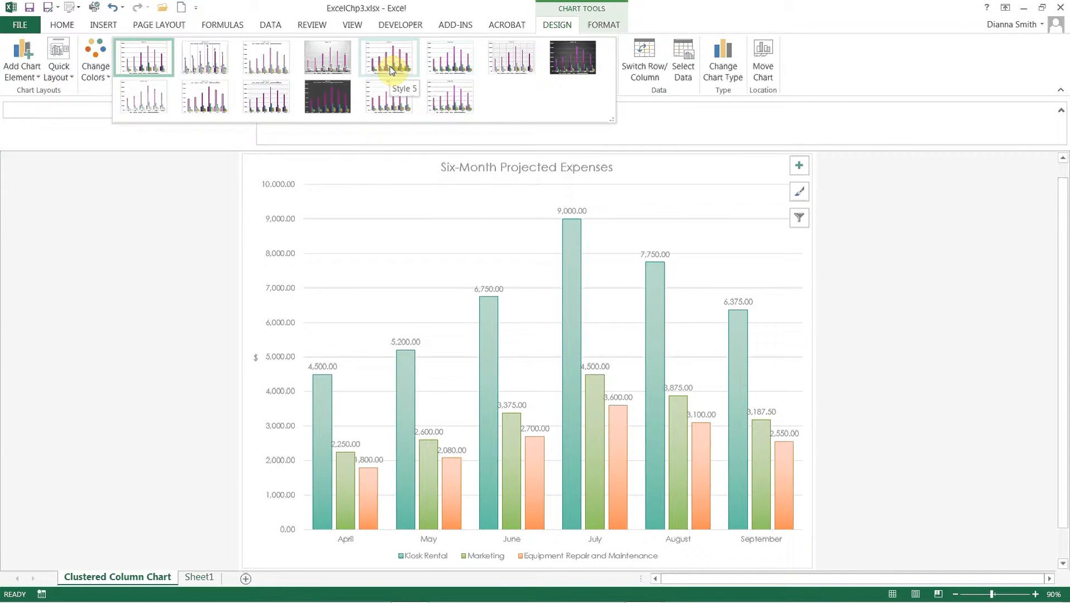
left_click(391, 69)
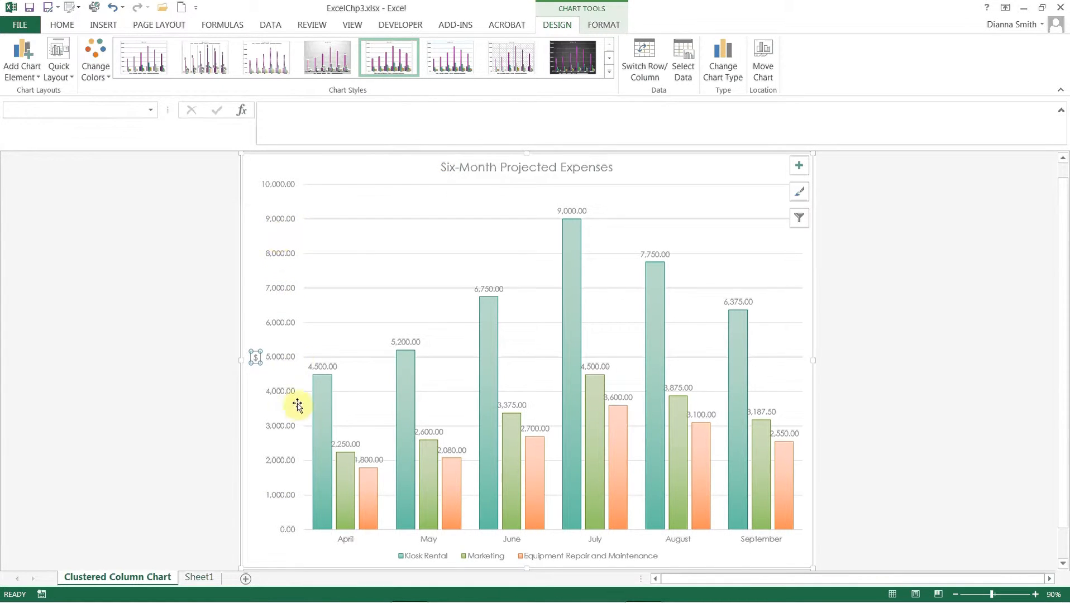
- Format the vertical axis numbers with 0 decimal places and close the axis formatting options
right_click(281, 218)
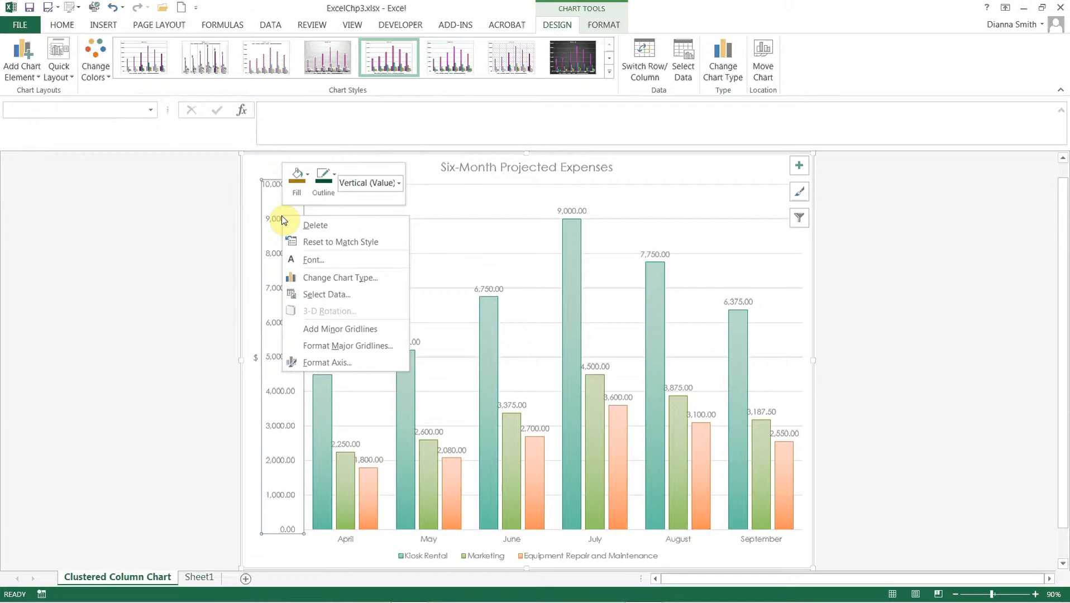
left_click(311, 359)
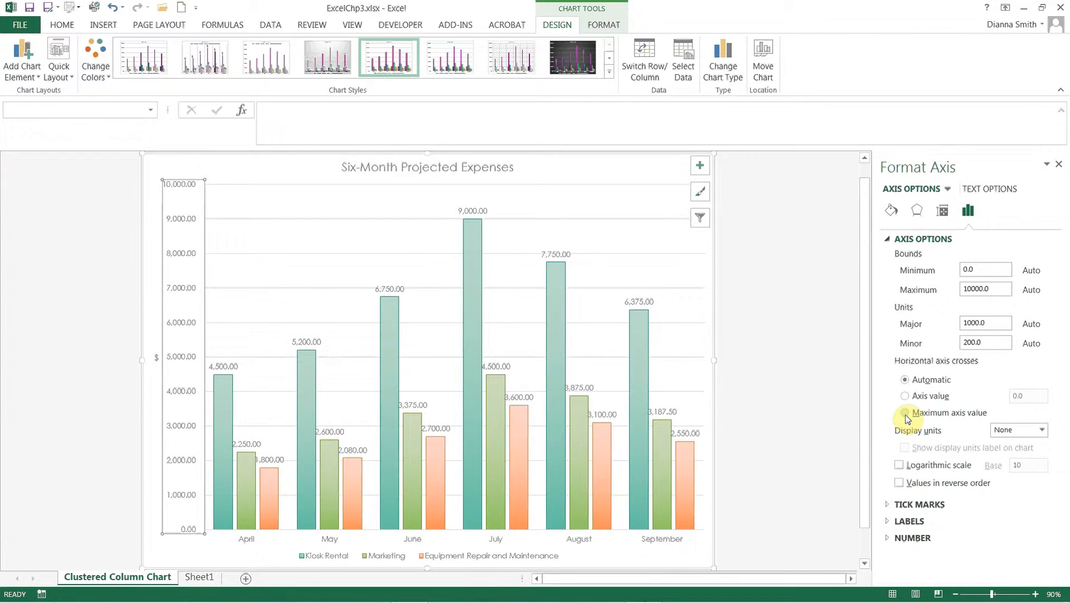
left_click(890, 541)
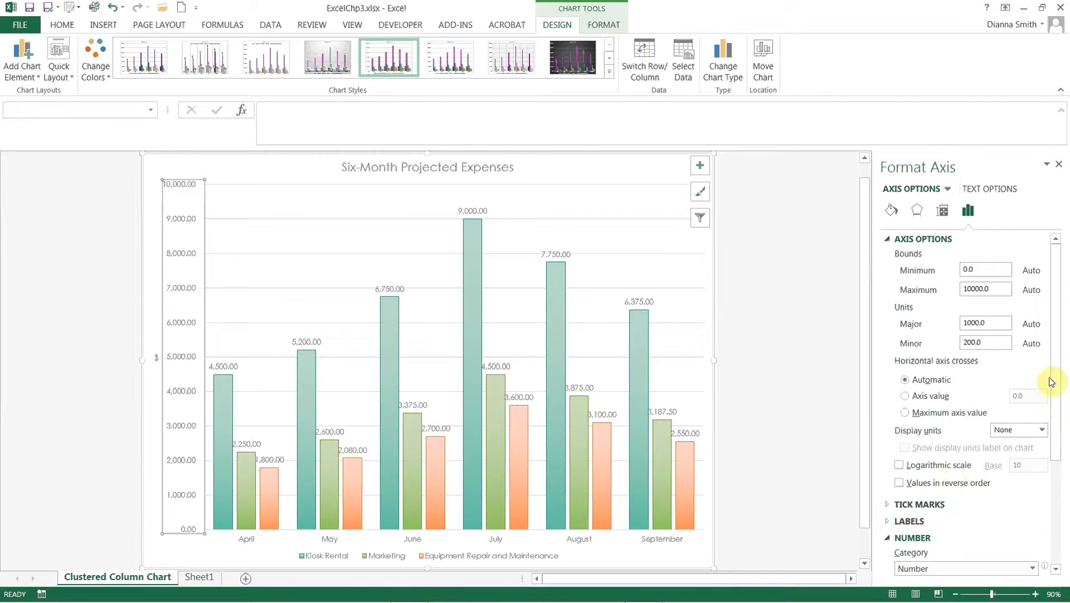
left_click_drag(1051, 382, 1052, 516)
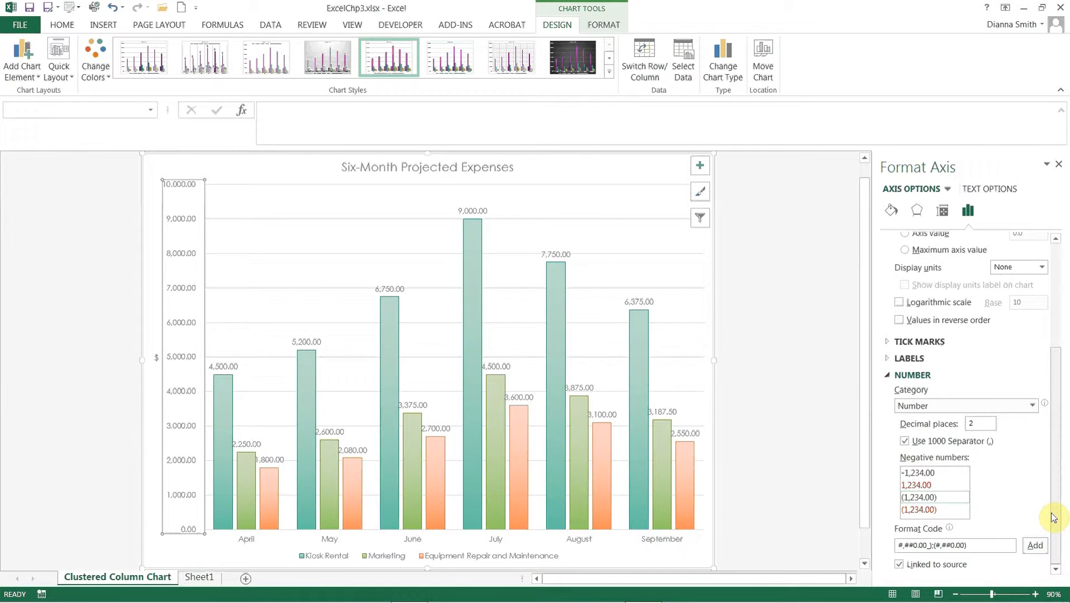
left_click(986, 423)
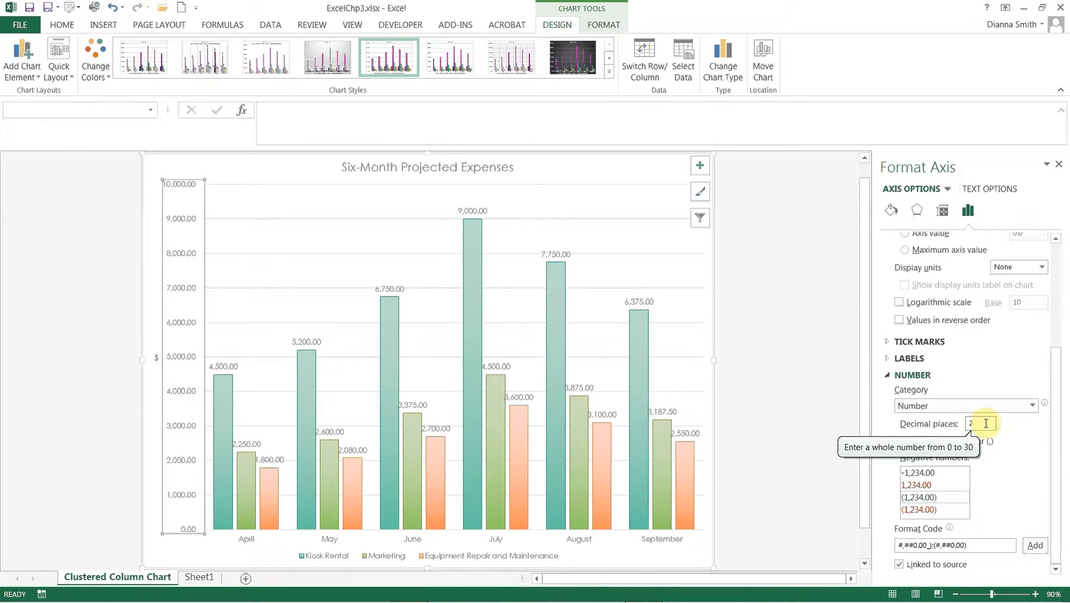
key("BackSpace")
type("0")
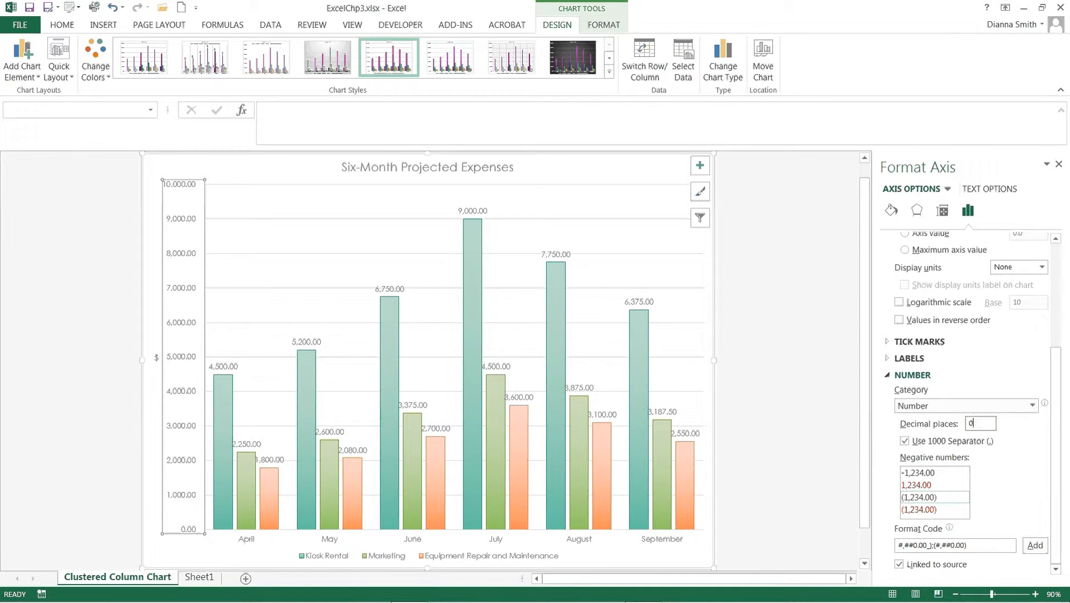
left_click(1059, 164)
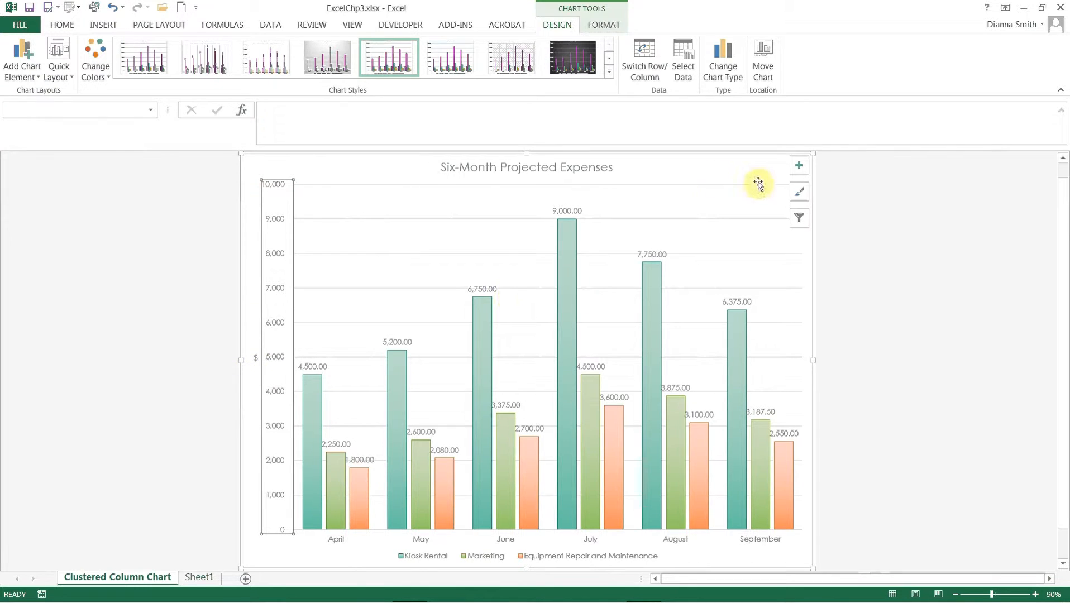
- Remove the data labels from the expense chart and deselect the chart
left_click(799, 167)
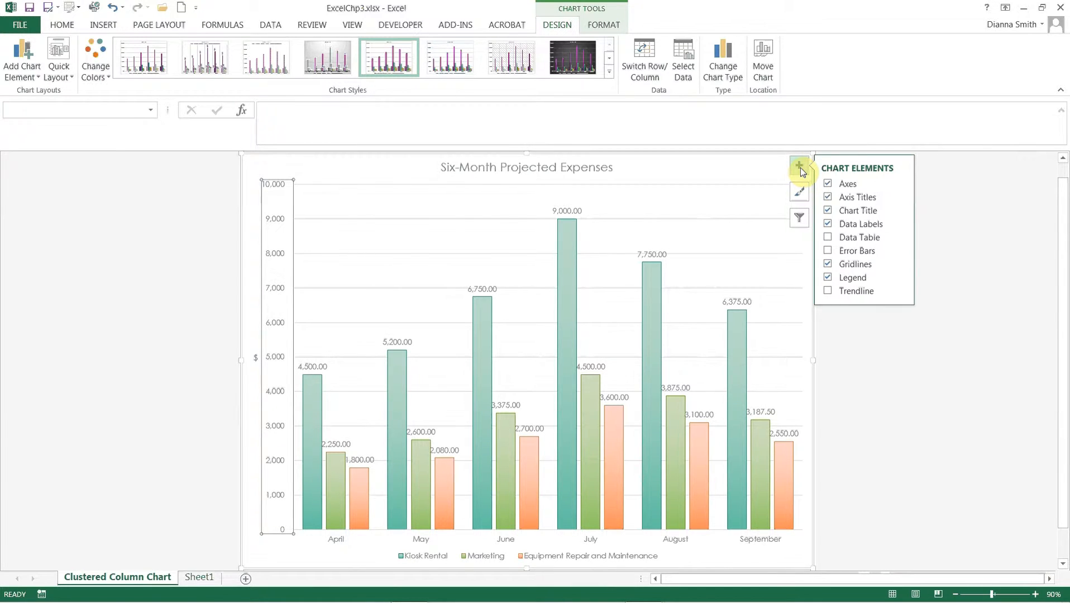
left_click(828, 225)
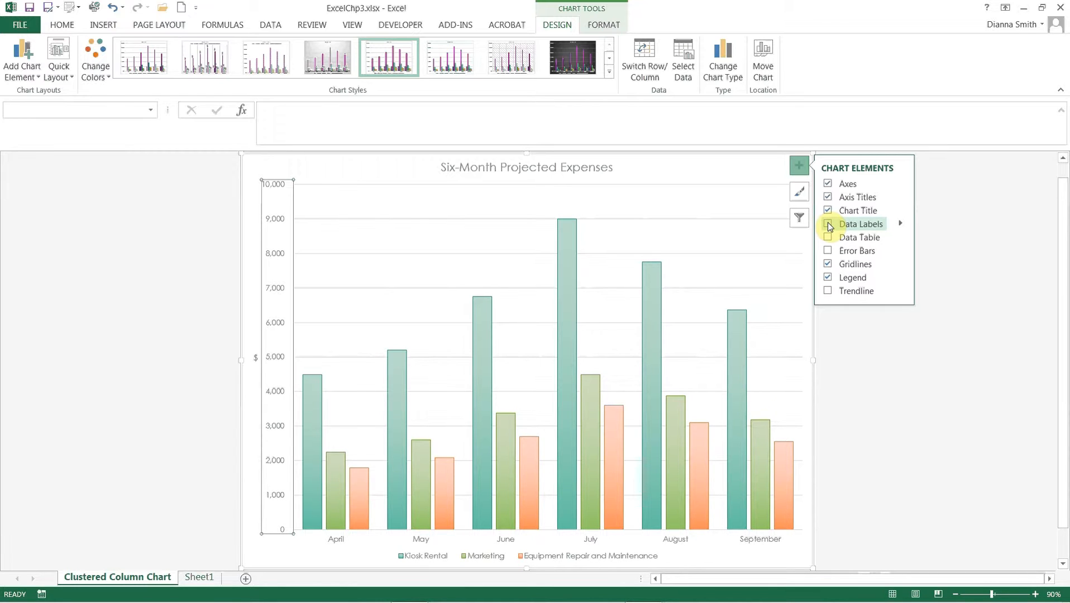
left_click(860, 378)
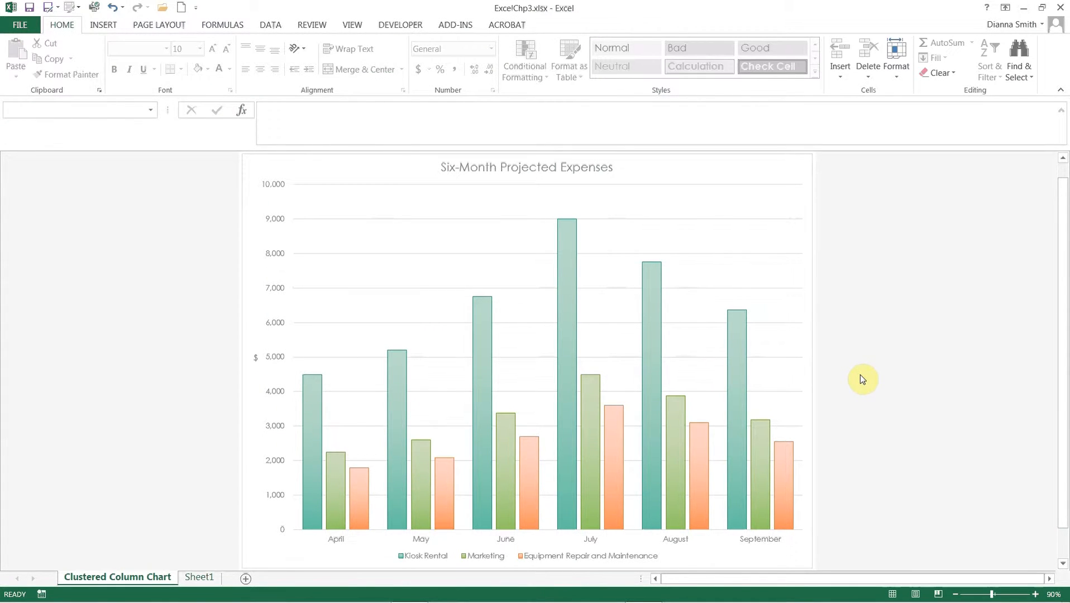
- Include the Bonus and Commission series in the chart through its filters, apply the change and save the workbook
left_click(788, 231)
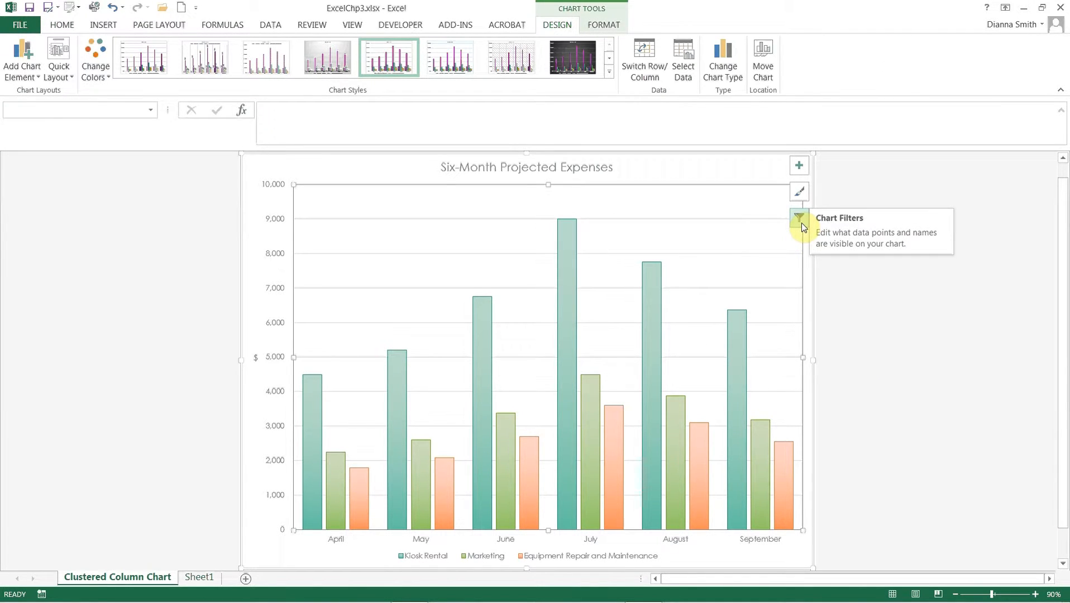
left_click(802, 223)
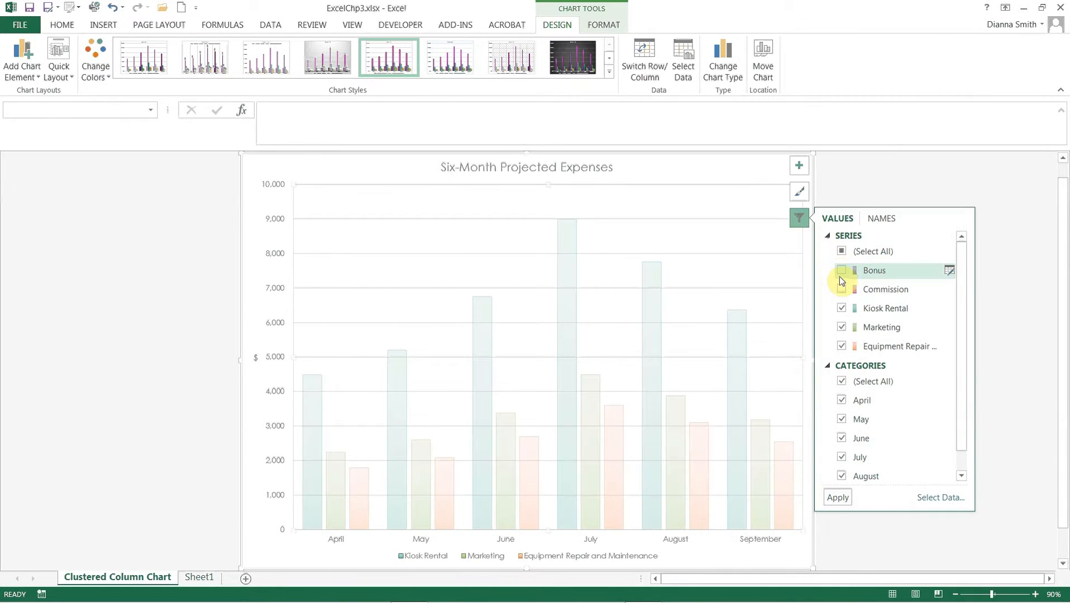
left_click(840, 271)
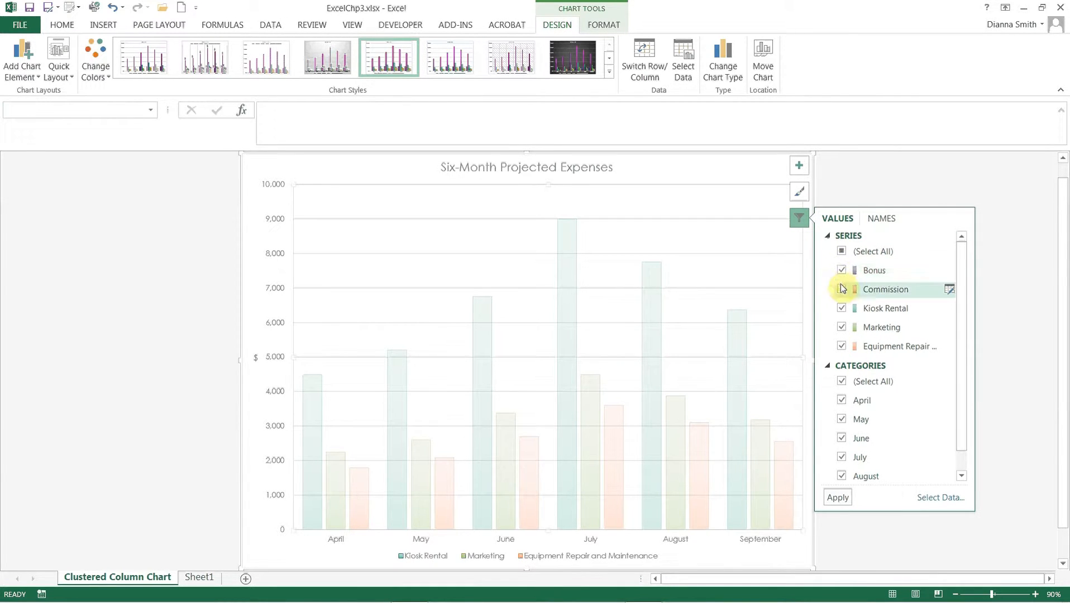
left_click(841, 289)
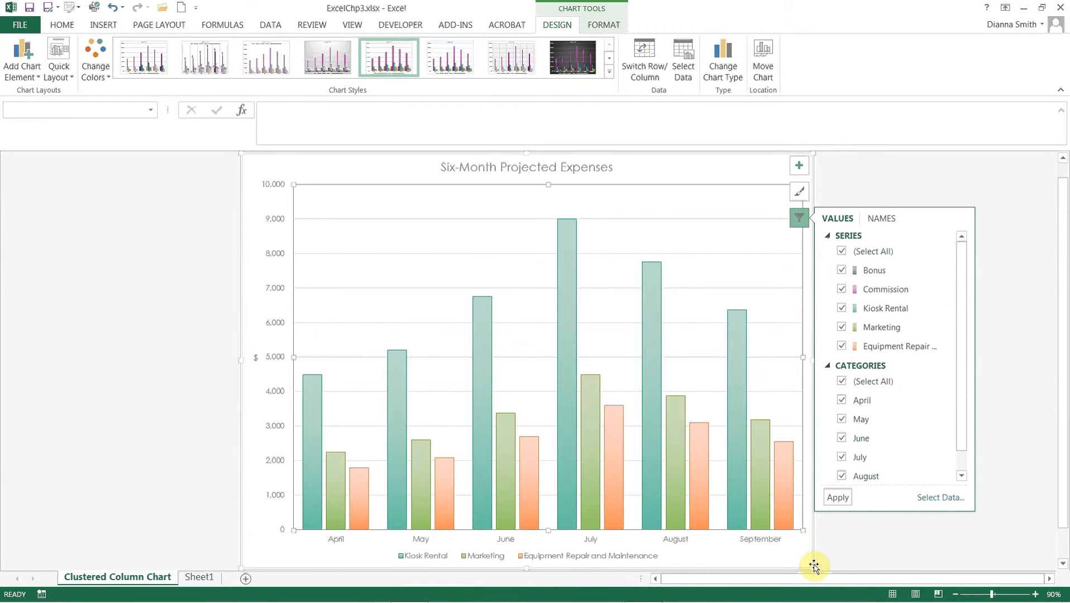
left_click(838, 497)
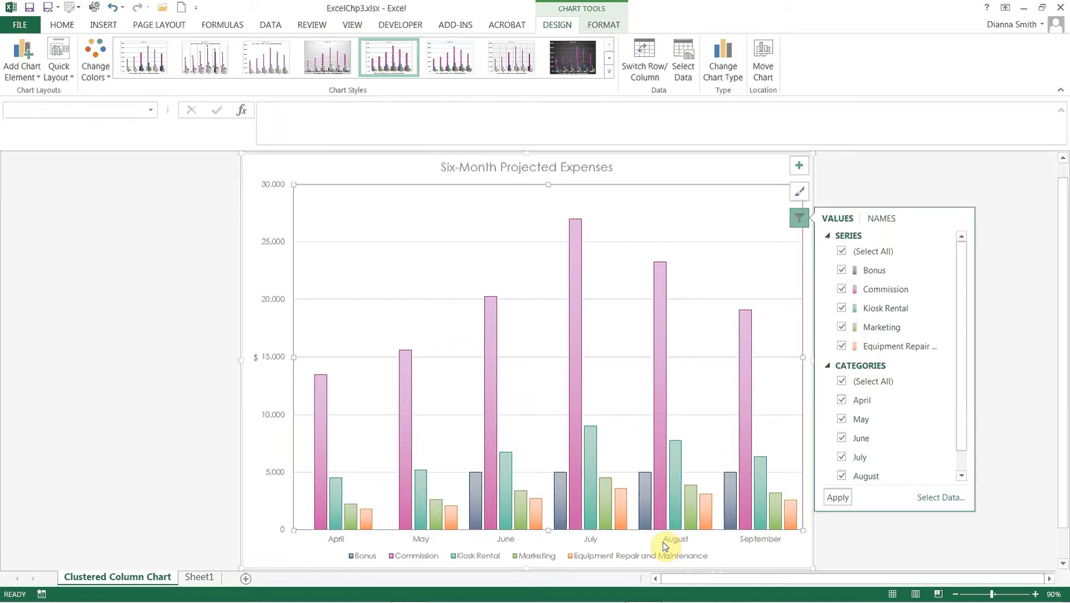
left_click(31, 9)
- Colour the Clustered Column Chart sheet tab with the teal-green theme colour
right_click(108, 581)
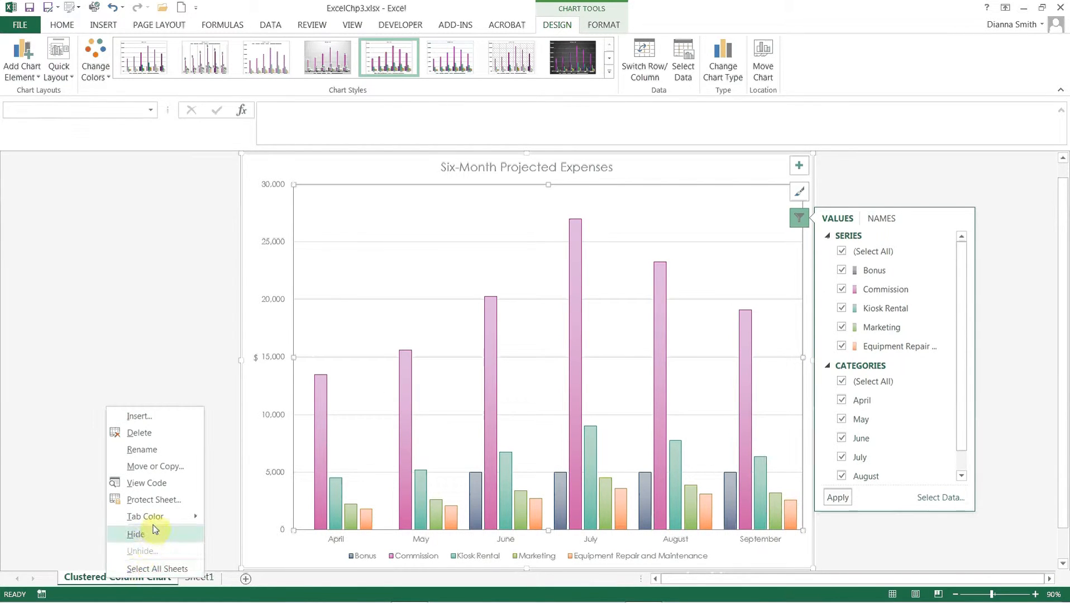
mouse_move(156, 520)
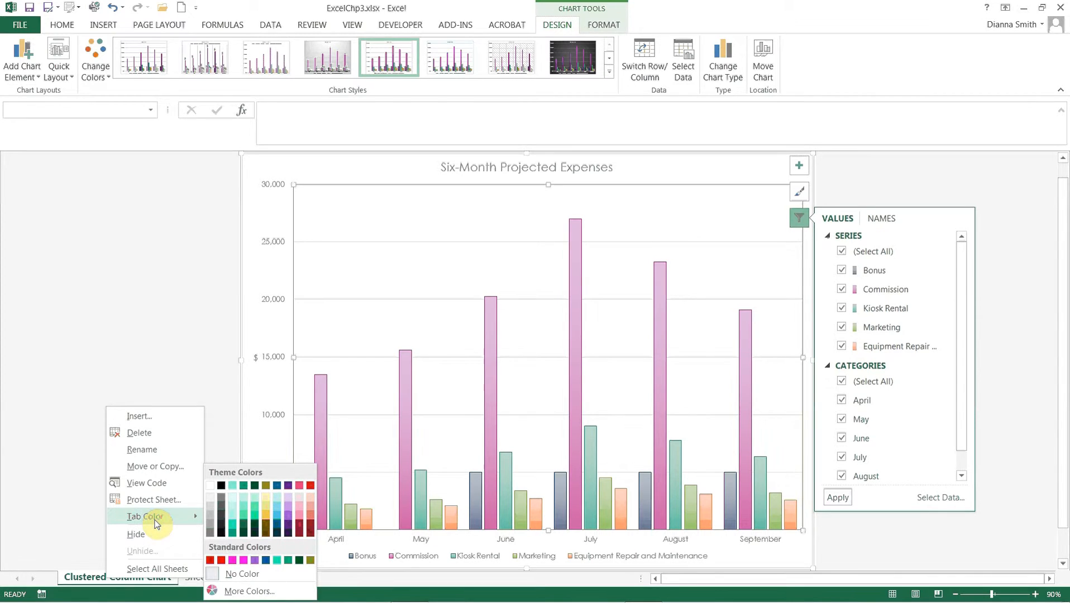
left_click(277, 486)
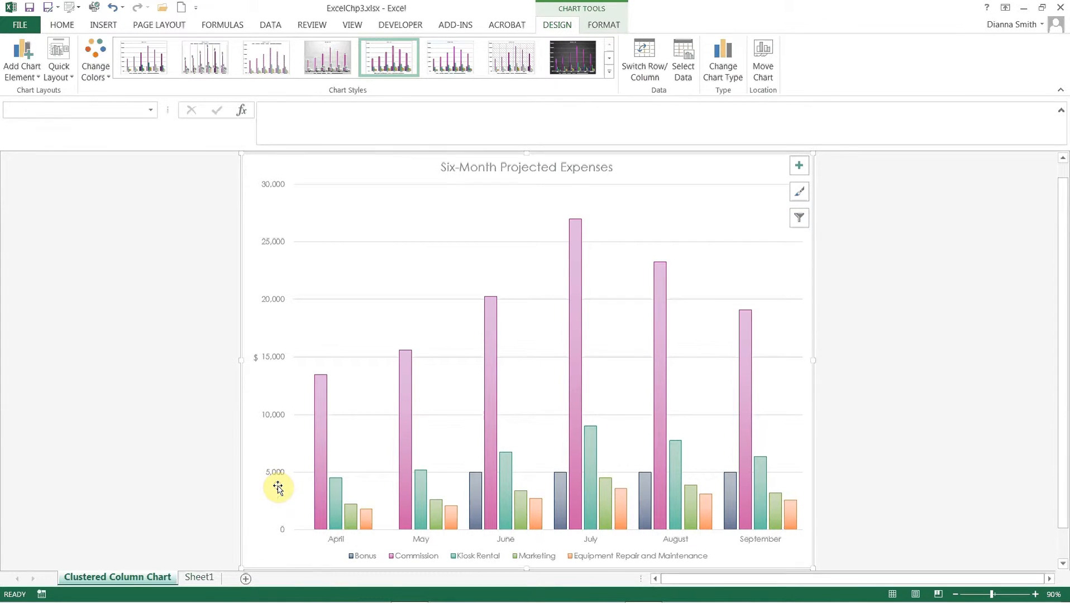
- Rename Sheet1 as "Six-Month Financial Projection", keeping the chart sheet's name as it is
double_click(114, 579)
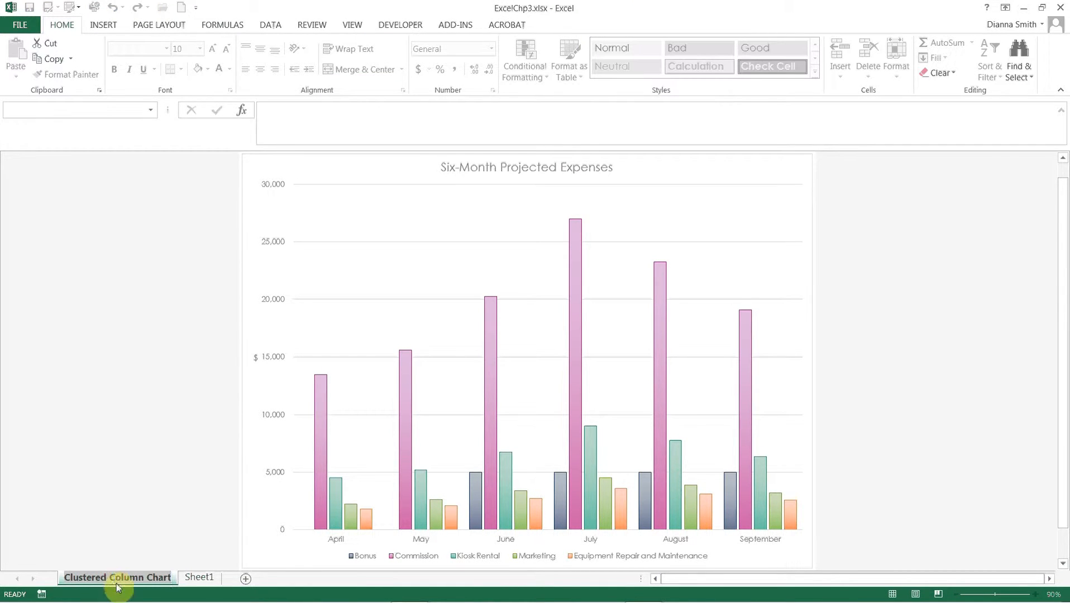
left_click(191, 579)
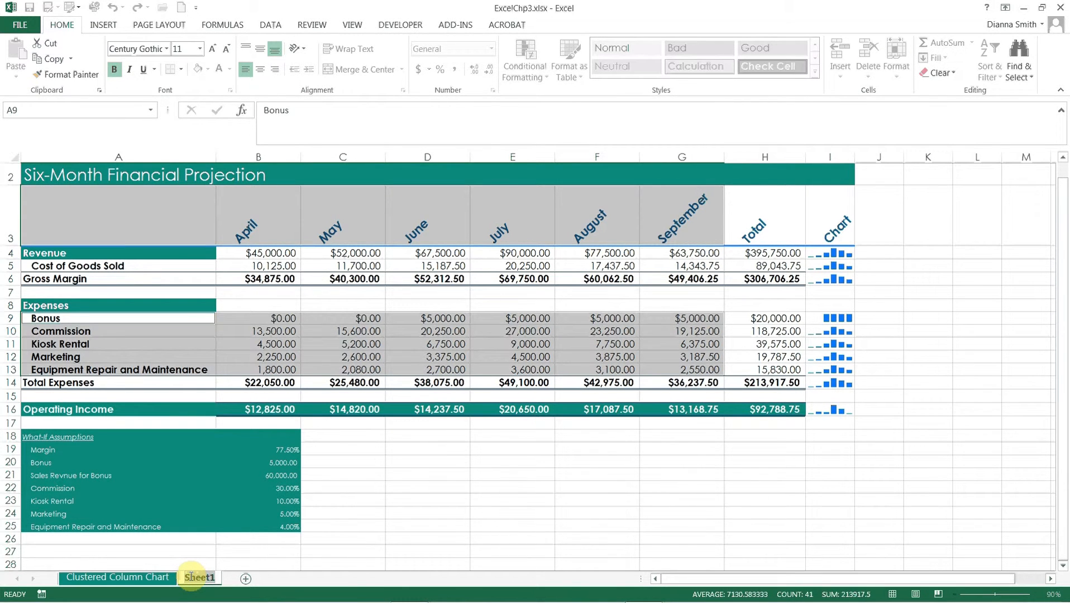
type("Six")
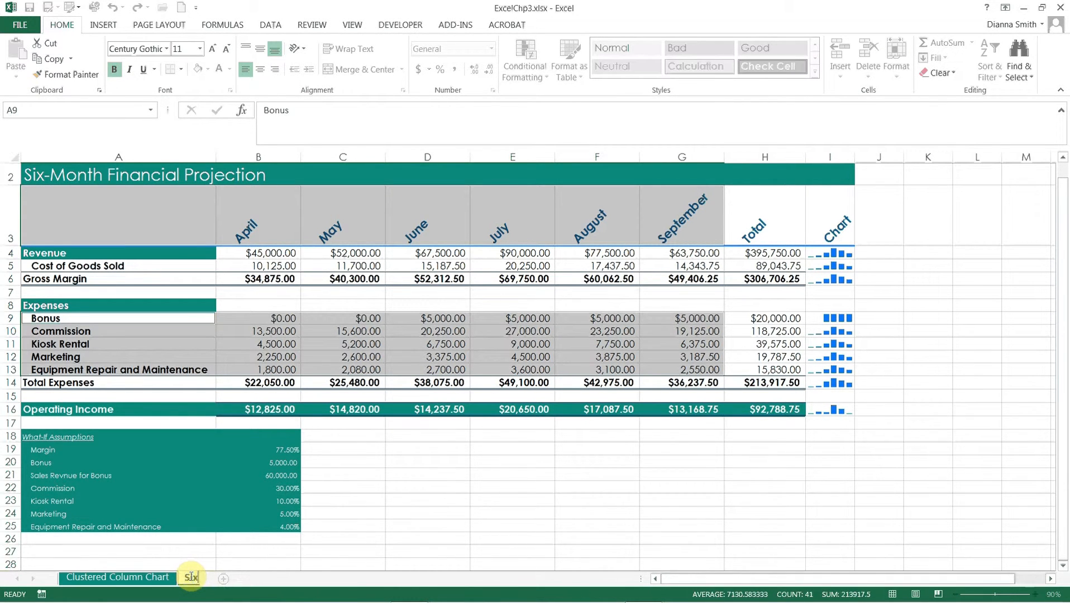
key("Return")
type("-Mon")
type("th F")
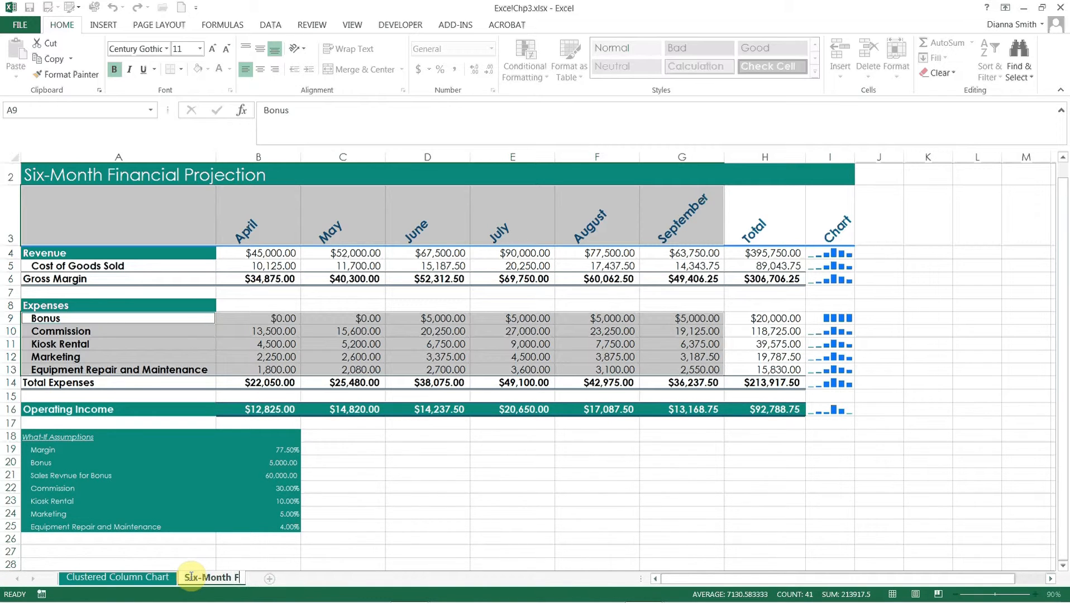
type("inancial Projection")
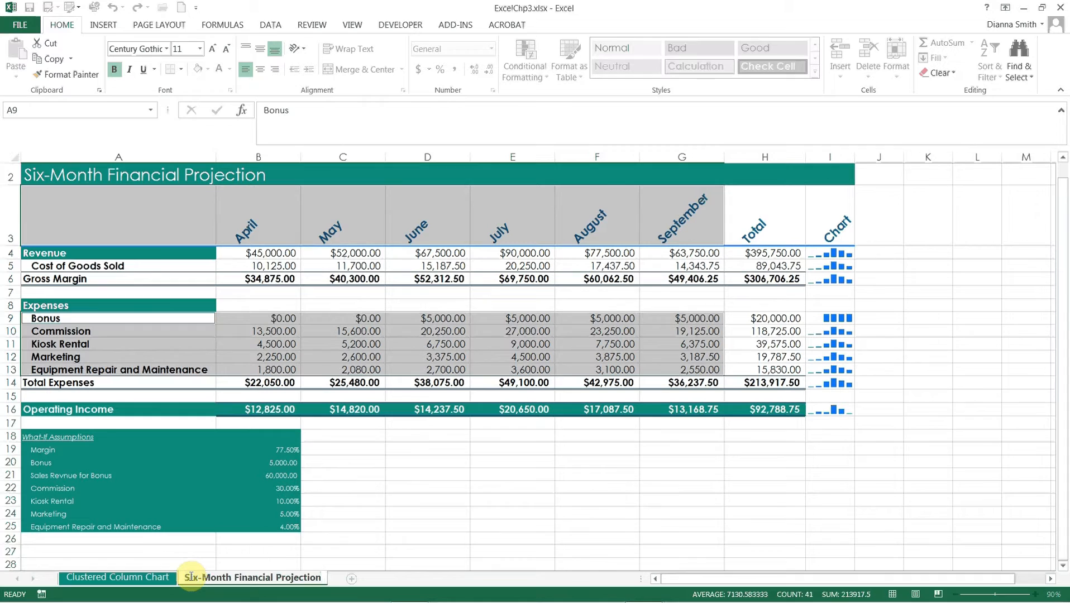
key("Return")
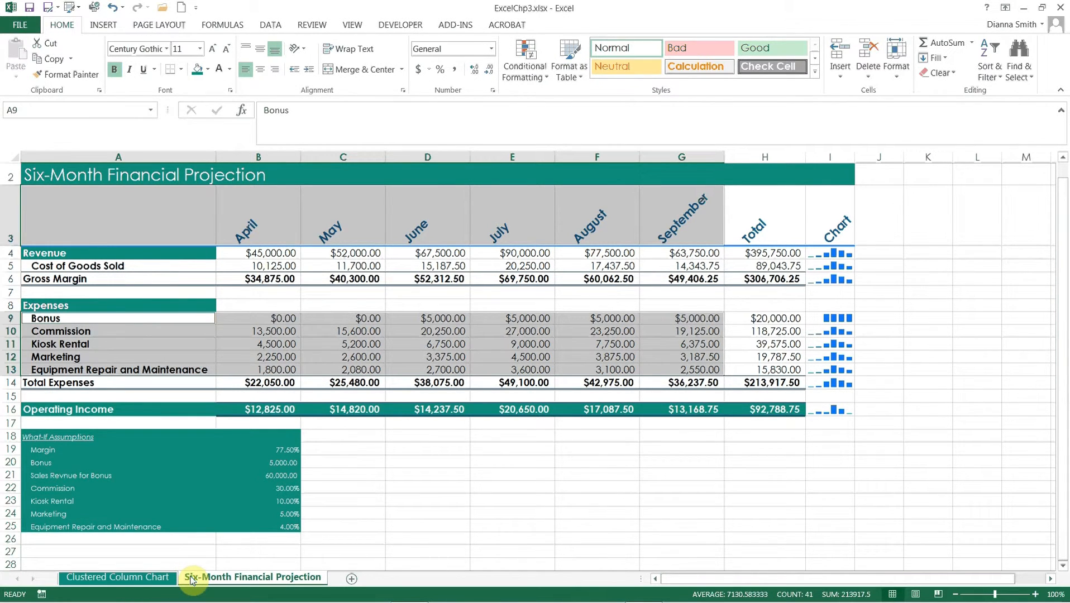
- Colour the Six-Month Financial Projection sheet tab with the theme colour Dark Purple, Accent 2
right_click(191, 581)
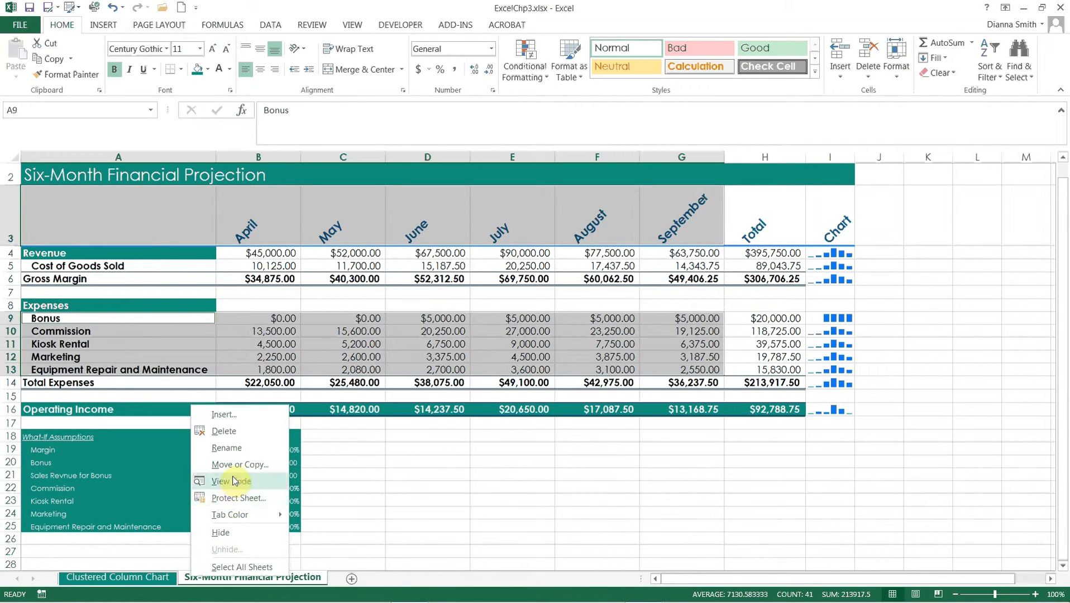
mouse_move(233, 518)
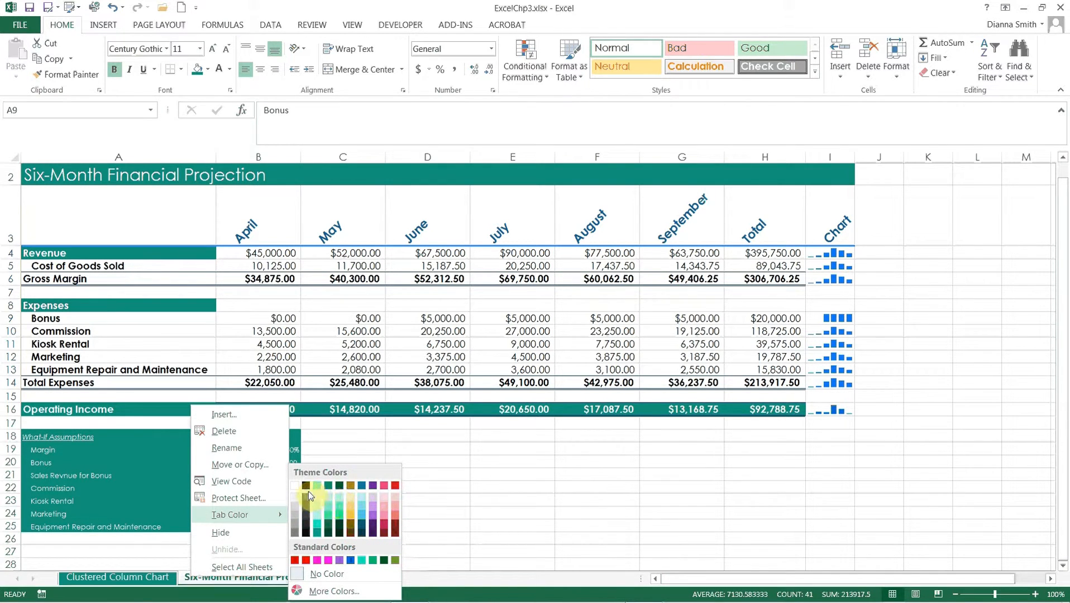
left_click(350, 486)
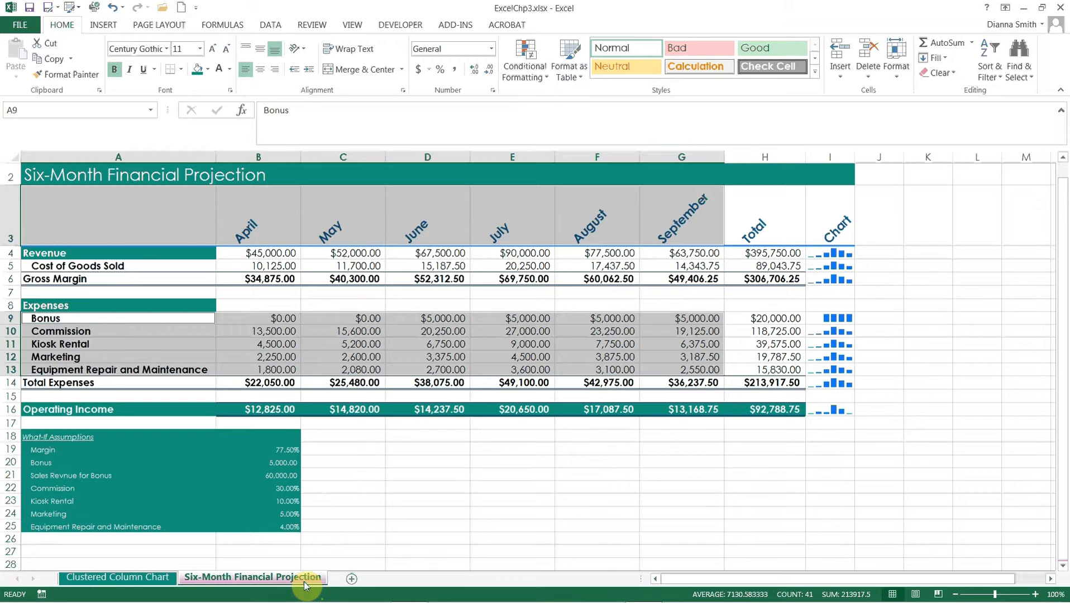
- Move the Six-Month Financial Projection sheet ahead of the Clustered Column Chart sheet and save the workbook
left_click_drag(305, 585, 62, 563)
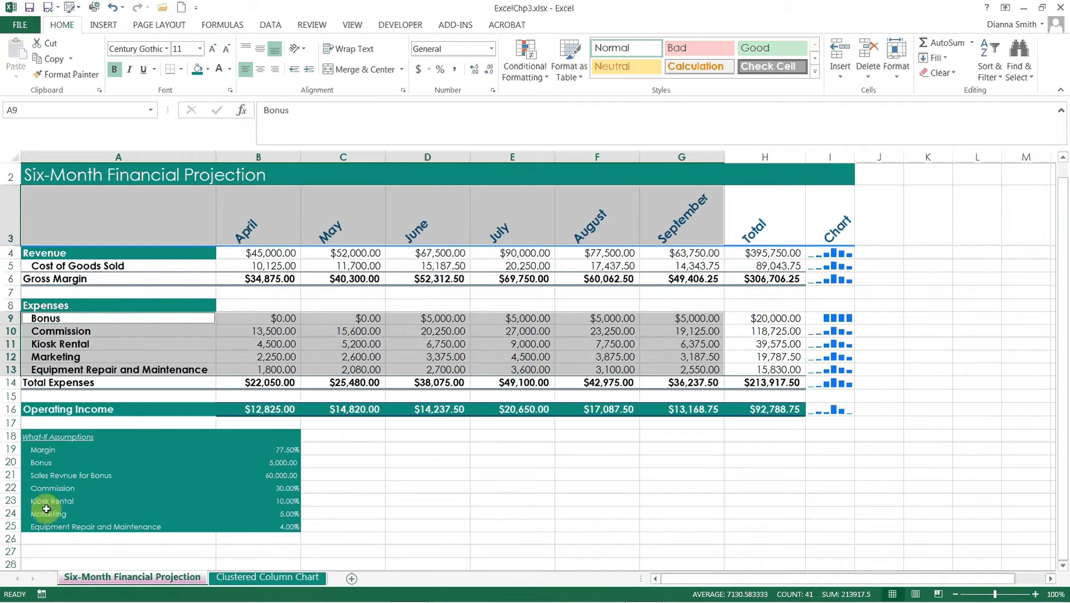
left_click(29, 8)
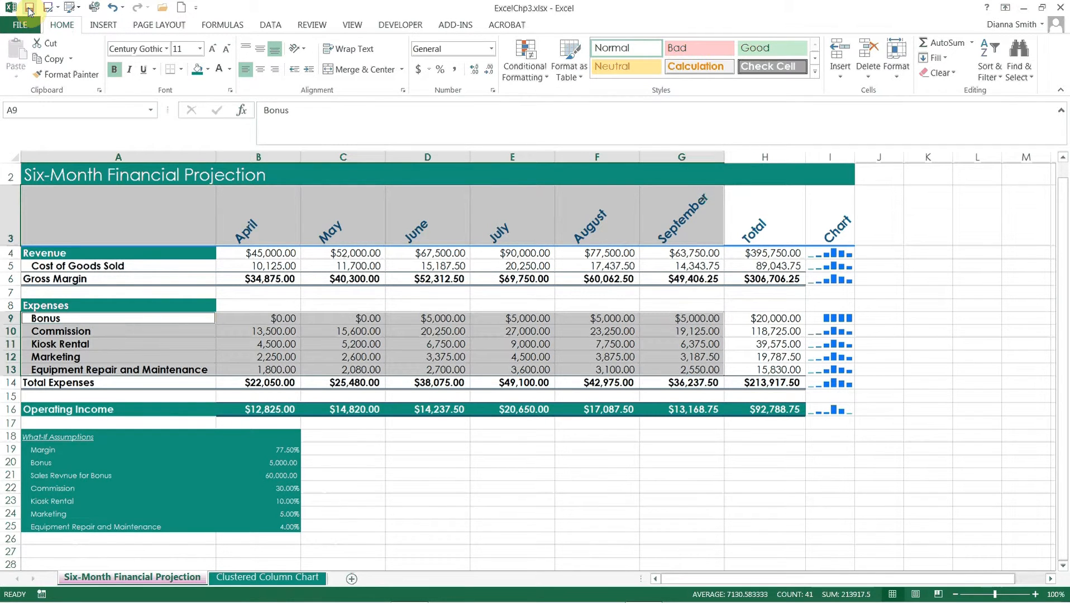
- Spell-check the Six-Month Financial Projection sheet from cell A1, changing all occurrences of "Revnue" to "Revenue"
key("ctrl+Home")
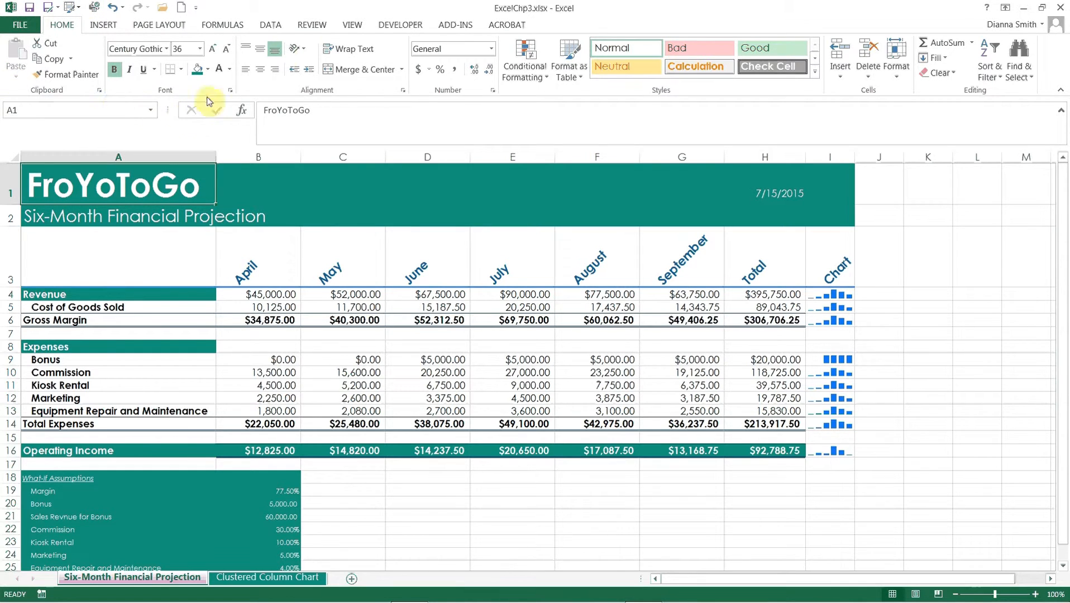
left_click(311, 26)
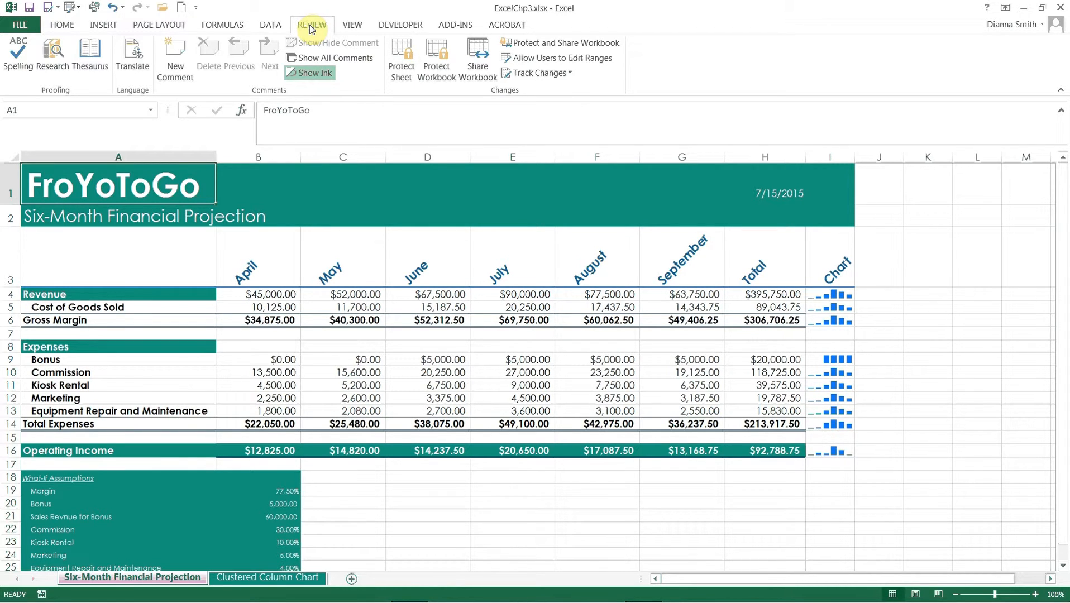
left_click(24, 65)
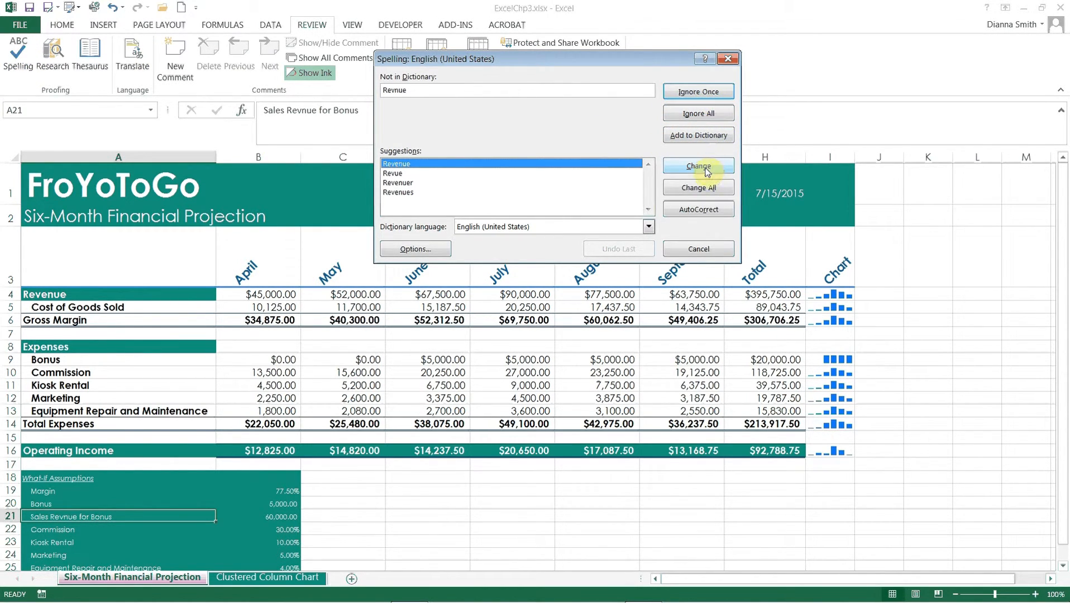
left_click(702, 188)
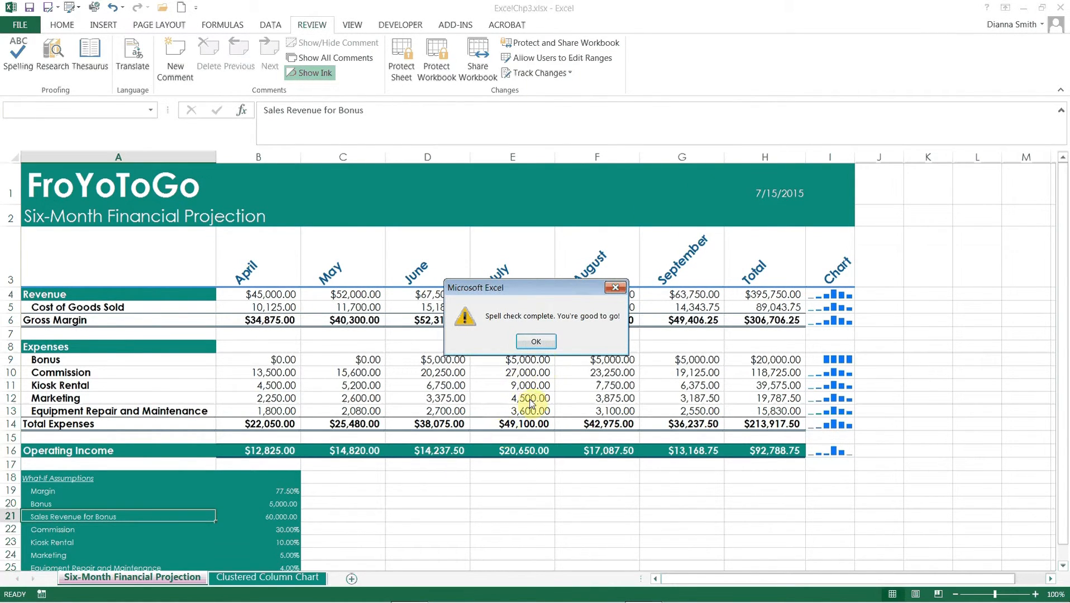
left_click(537, 344)
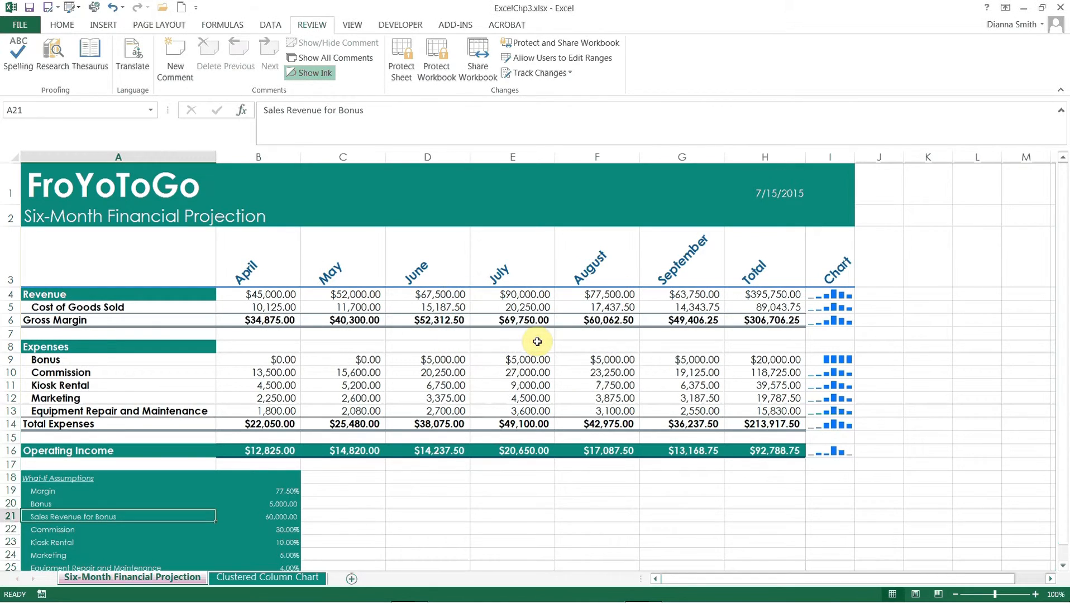
- Run the spelling check on the Clustered Column Chart sheet and close its completion message
left_click(232, 577)
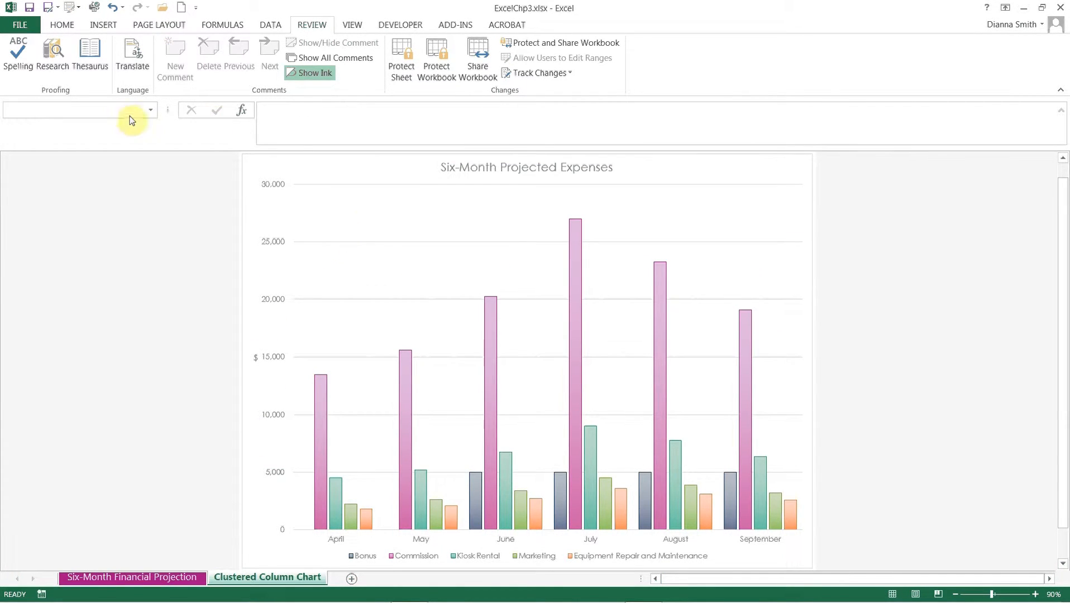
left_click(26, 52)
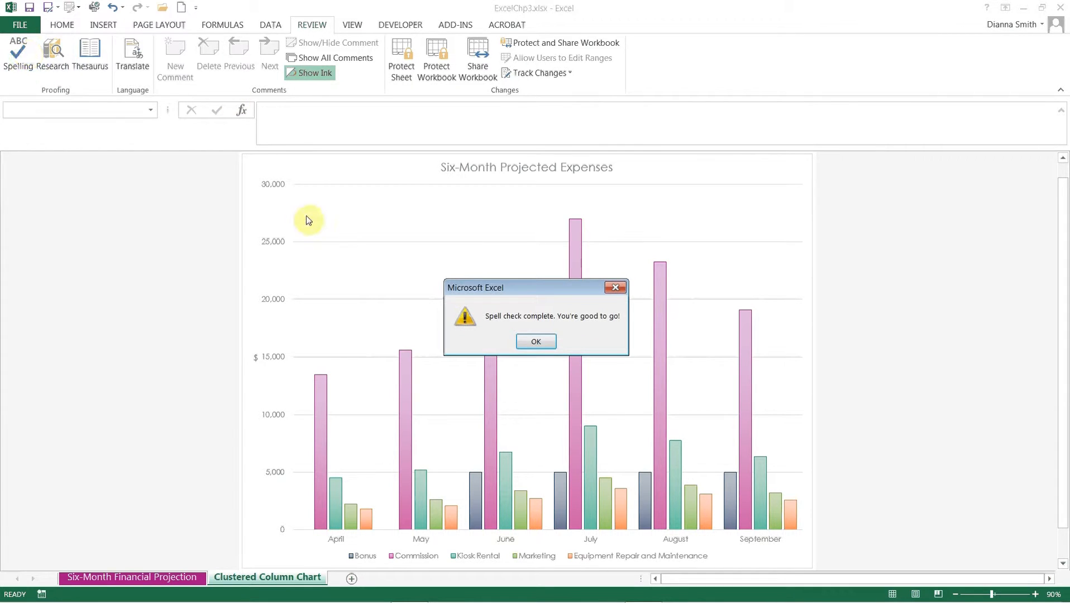
left_click(536, 348)
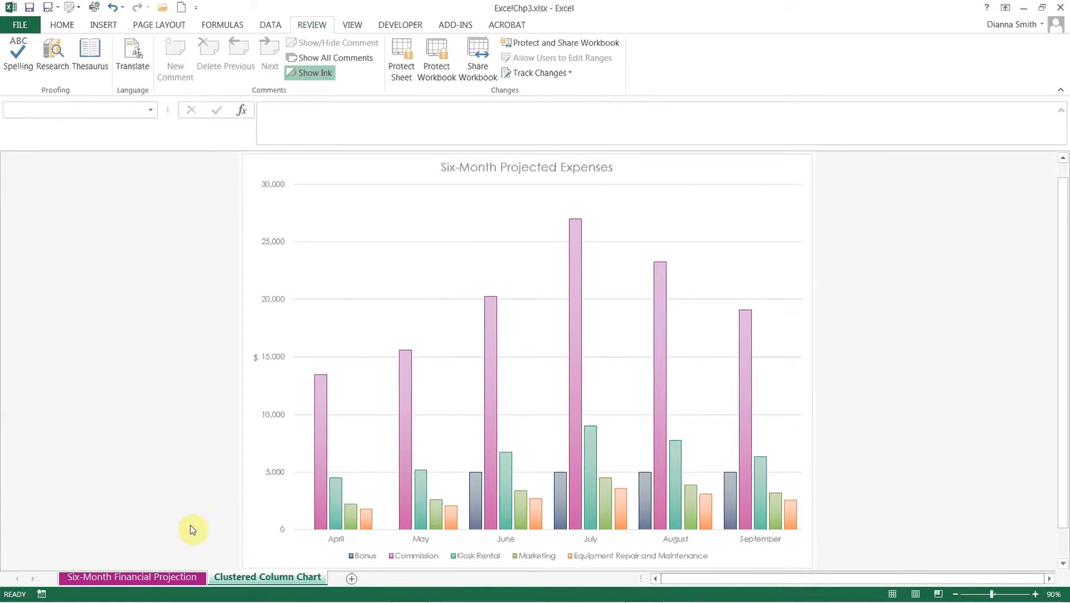
- Group the Six-Month Financial Projection and Clustered Column Chart sheets and open their print preview
left_click(163, 579, "ctrl")
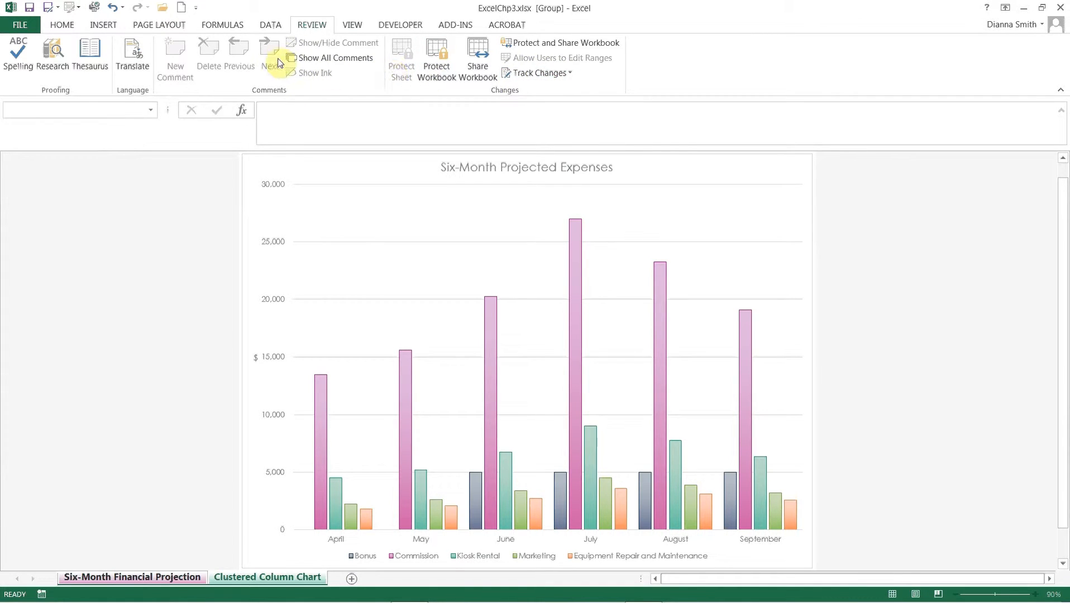
left_click(270, 25)
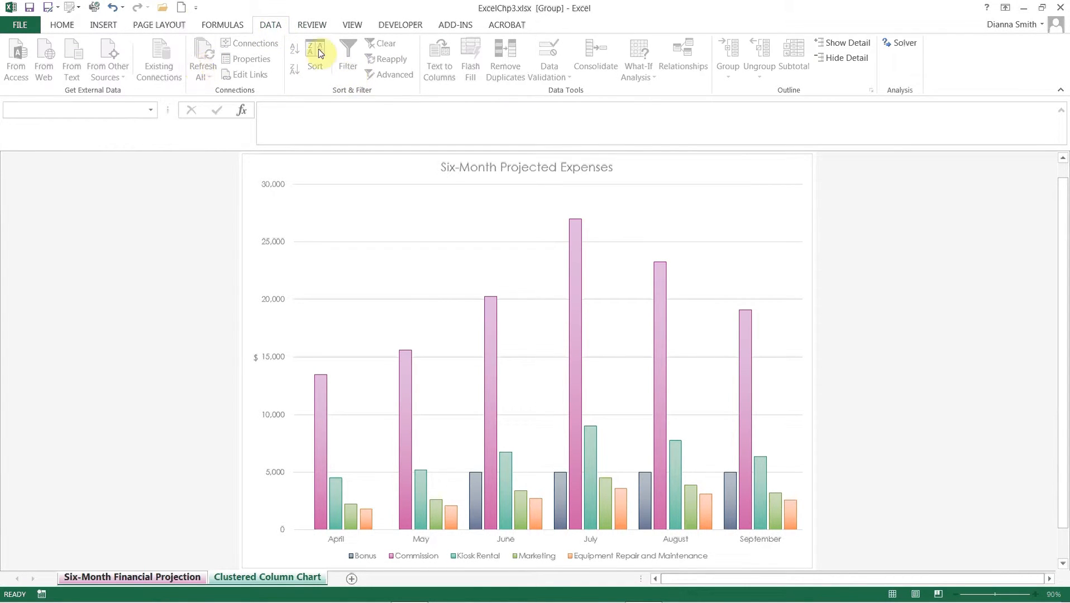
left_click(223, 25)
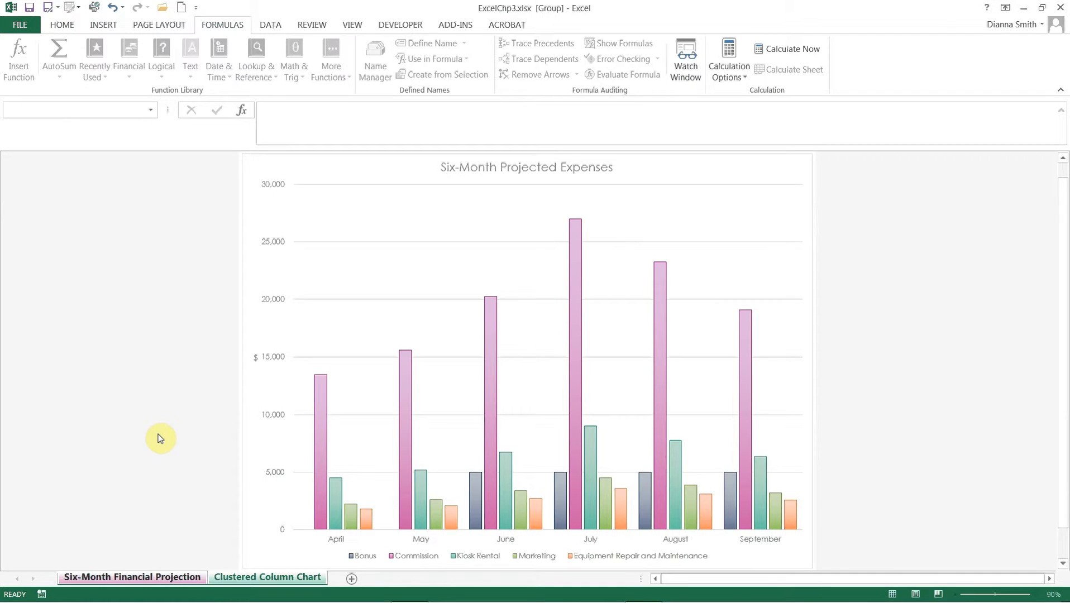
left_click(29, 25)
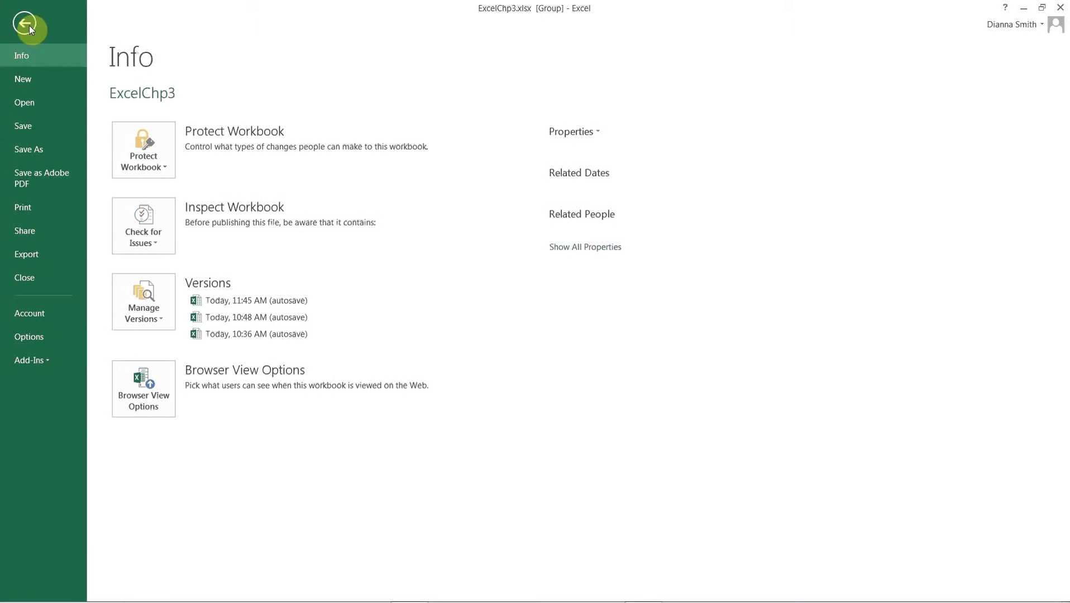
left_click(31, 207)
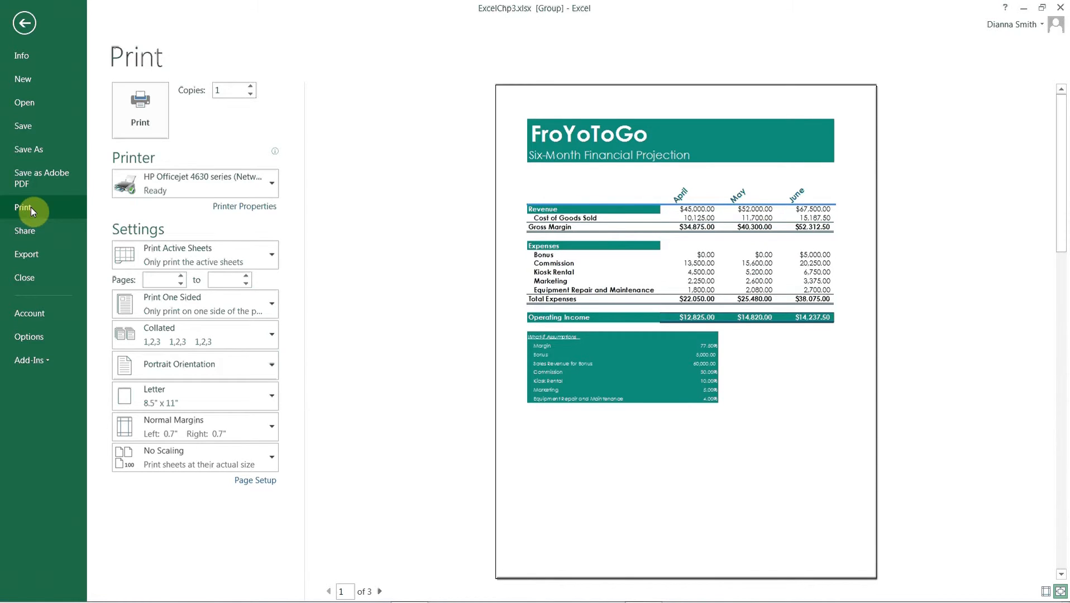
- Set the grouped sheets to print in landscape orientation with the scaling option Fit Sheet on One Page
left_click(180, 363)
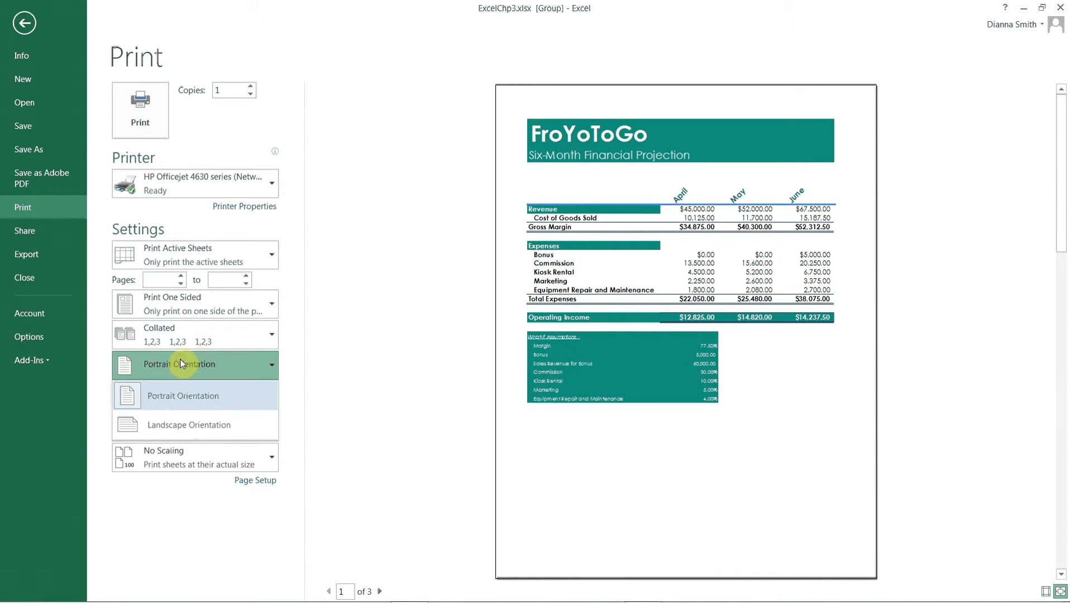
left_click(175, 424)
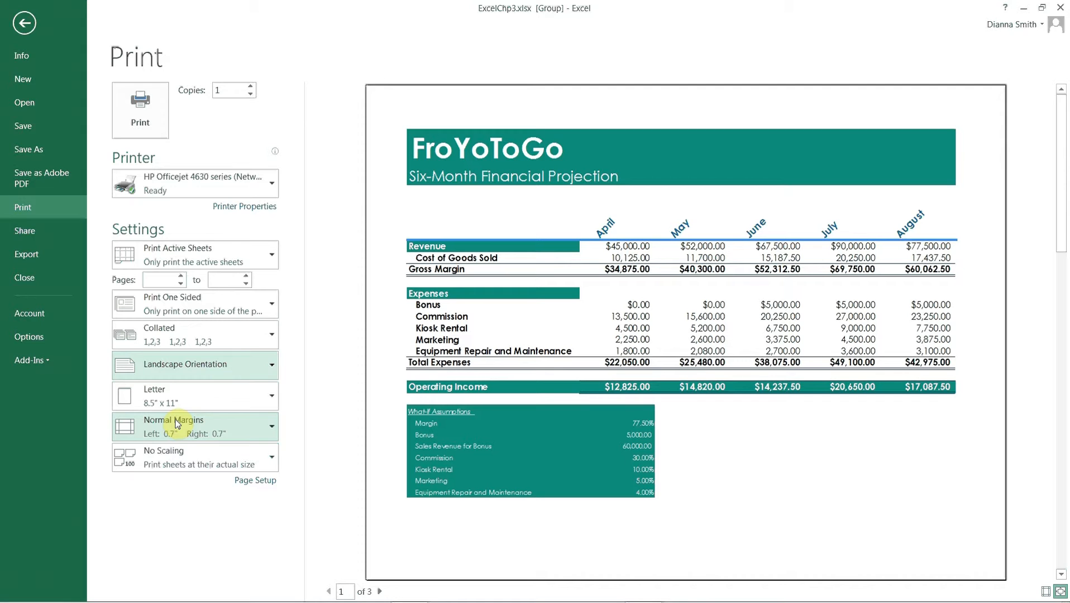
left_click(200, 468)
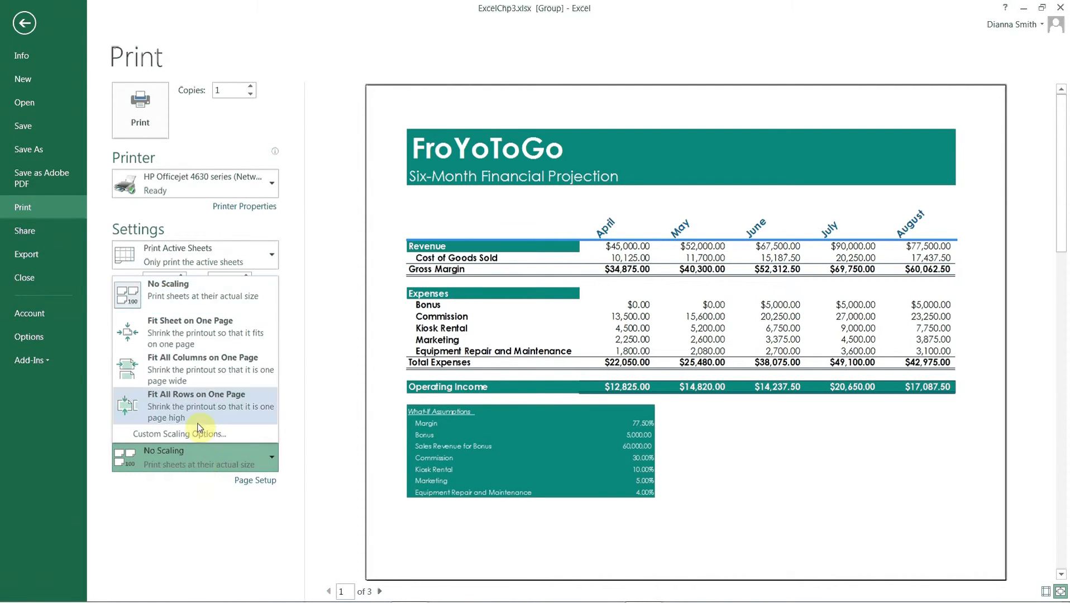
left_click(205, 346)
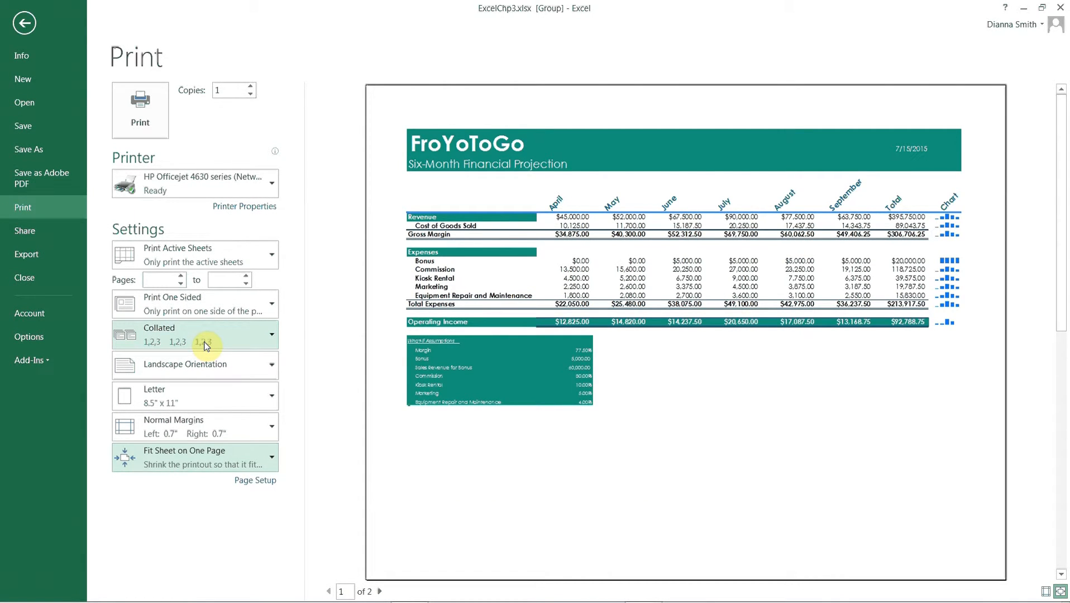
- Check the printer choice, leave the print settings without printing and save the workbook
mouse_move(212, 187)
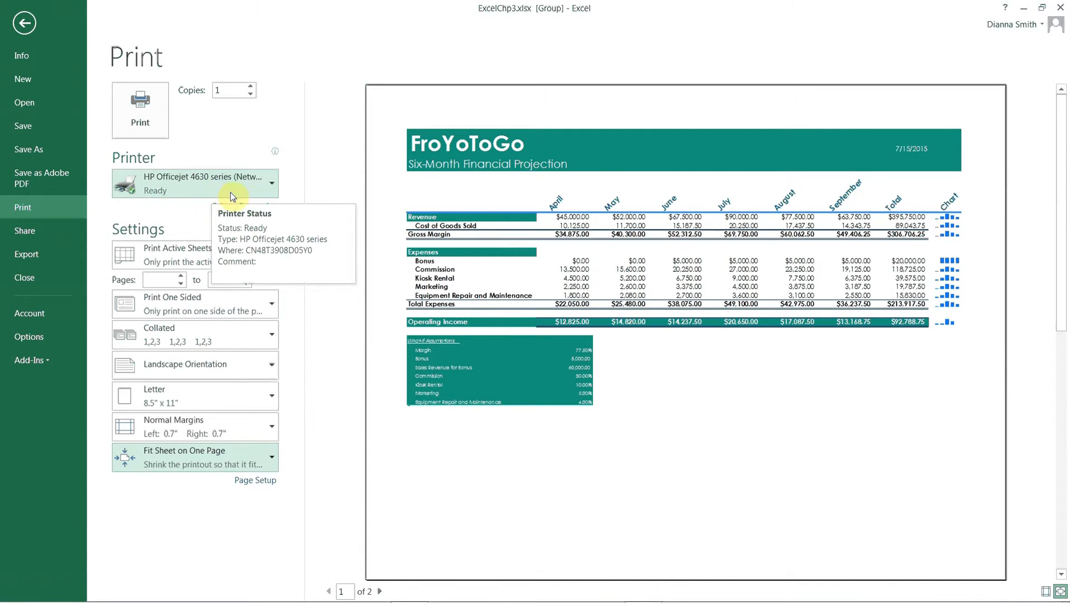
left_click(271, 187)
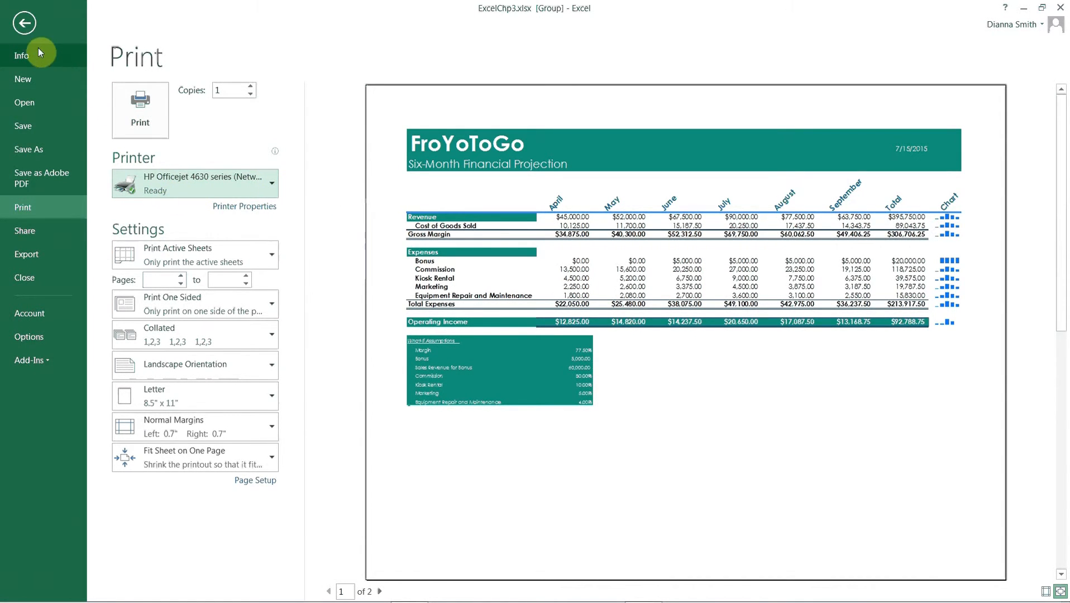
left_click(24, 24)
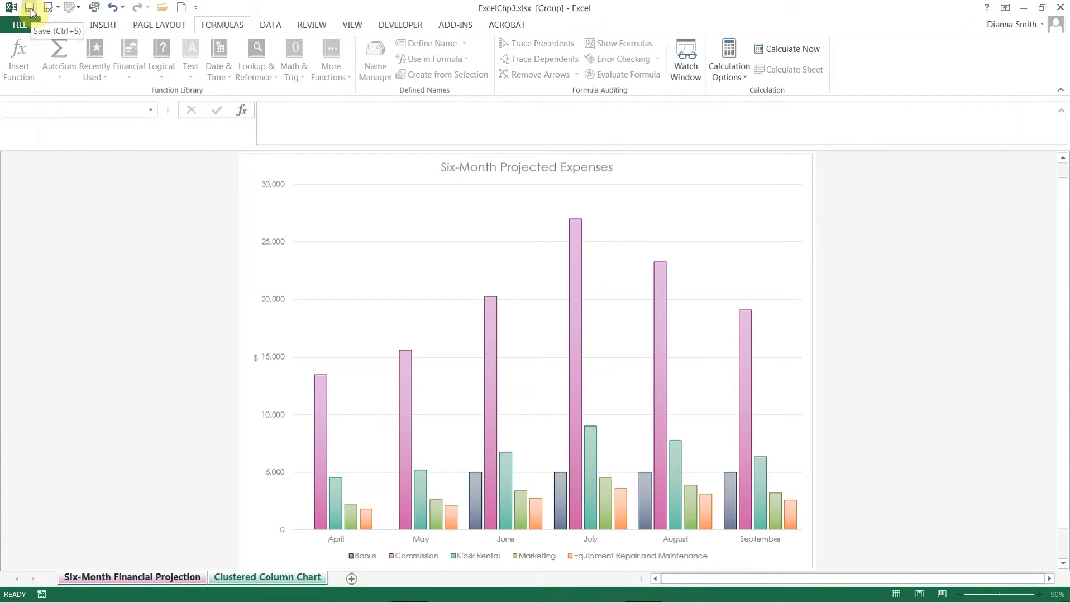
left_click(30, 8)
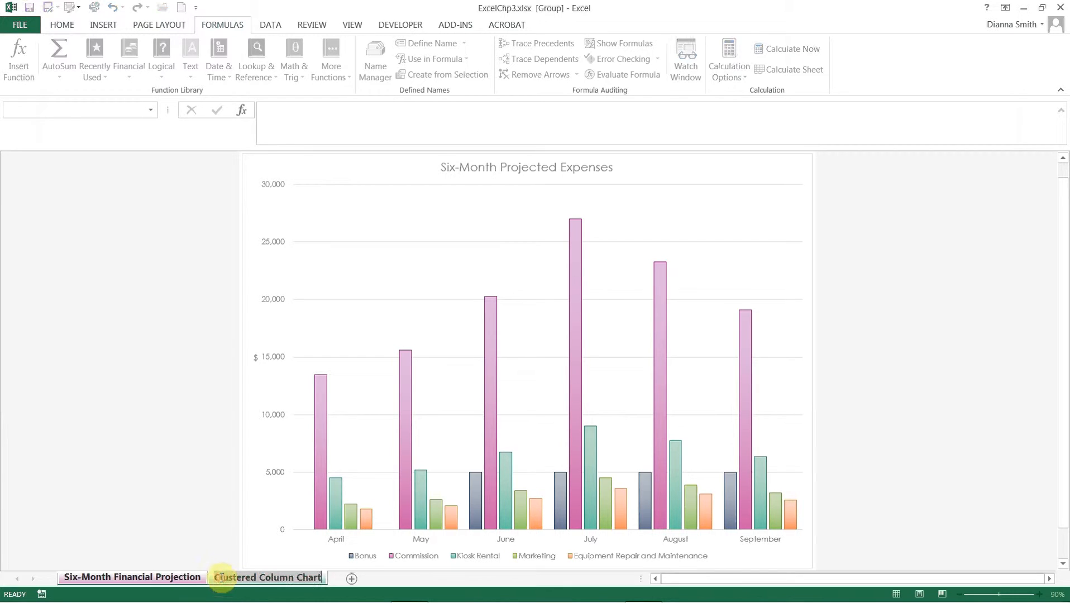
- Ungroup the sheets by switching to the Six-Month Financial Projection sheet and select cell A1
left_click(183, 579)
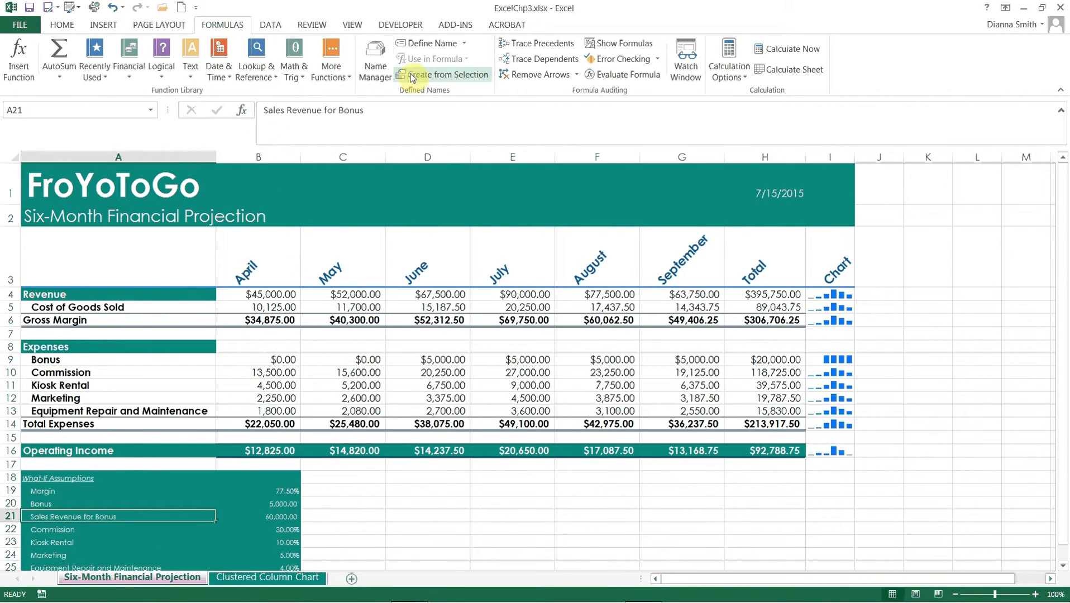
left_click(59, 30)
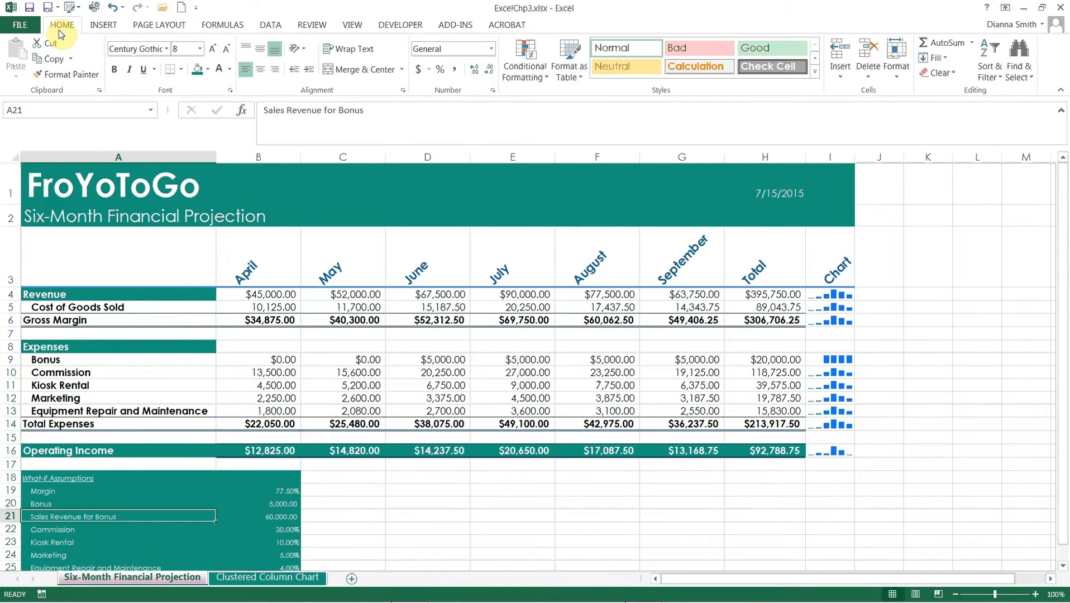
left_click(75, 178)
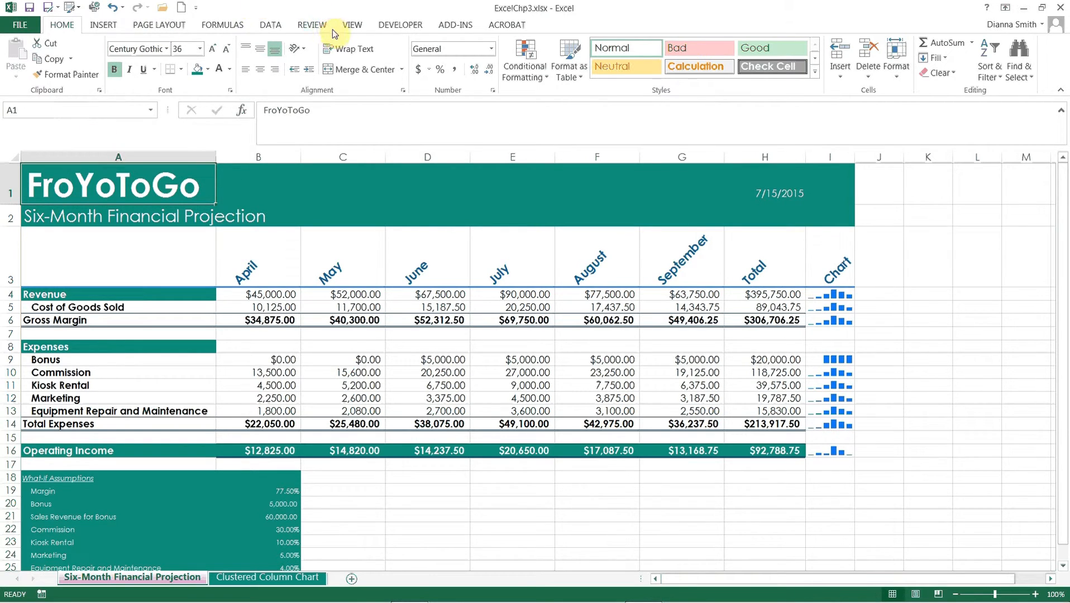
- Set the zoom of the Six-Month Financial Projection sheet to 75%
left_click(352, 26)
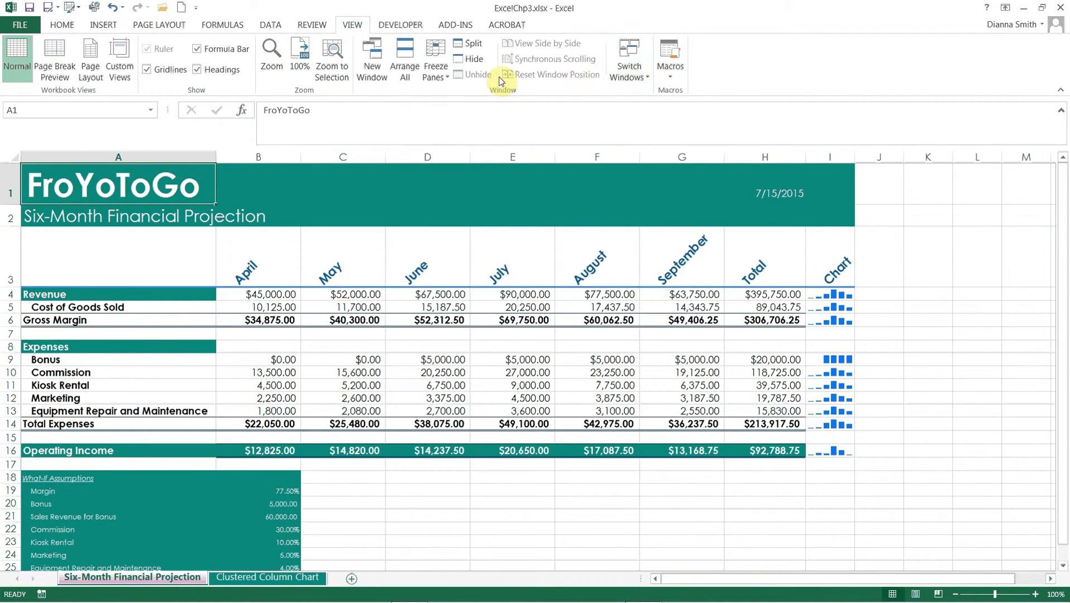
left_click(276, 71)
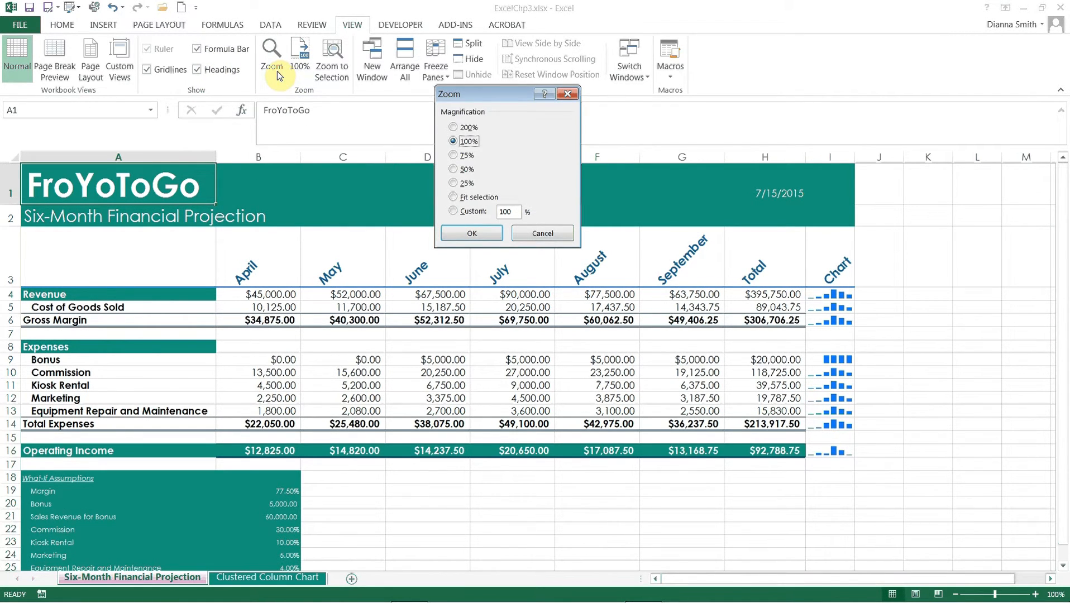
left_click(453, 155)
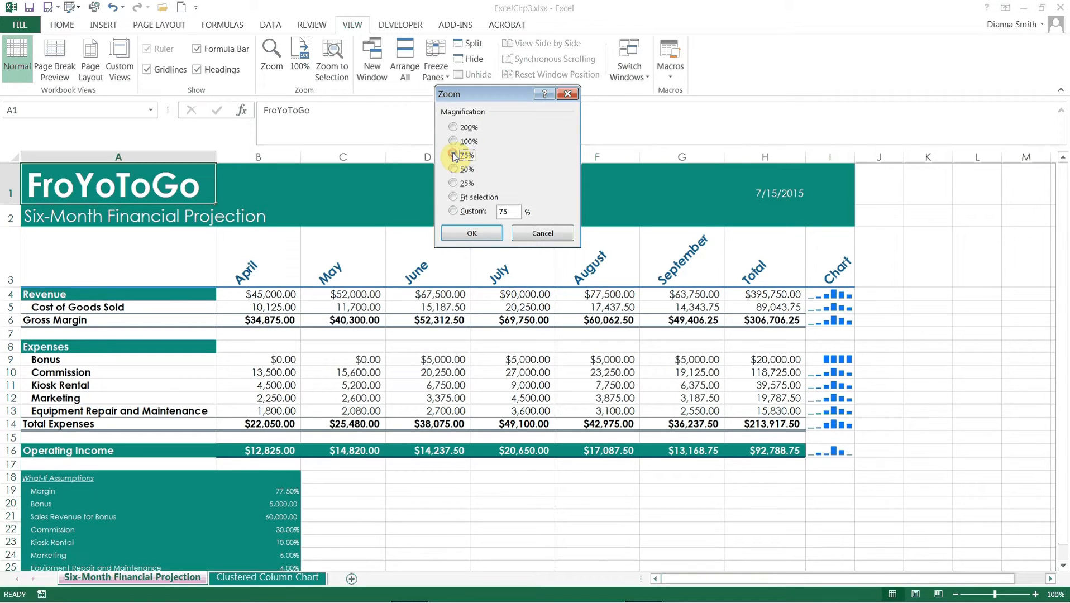
left_click(485, 237)
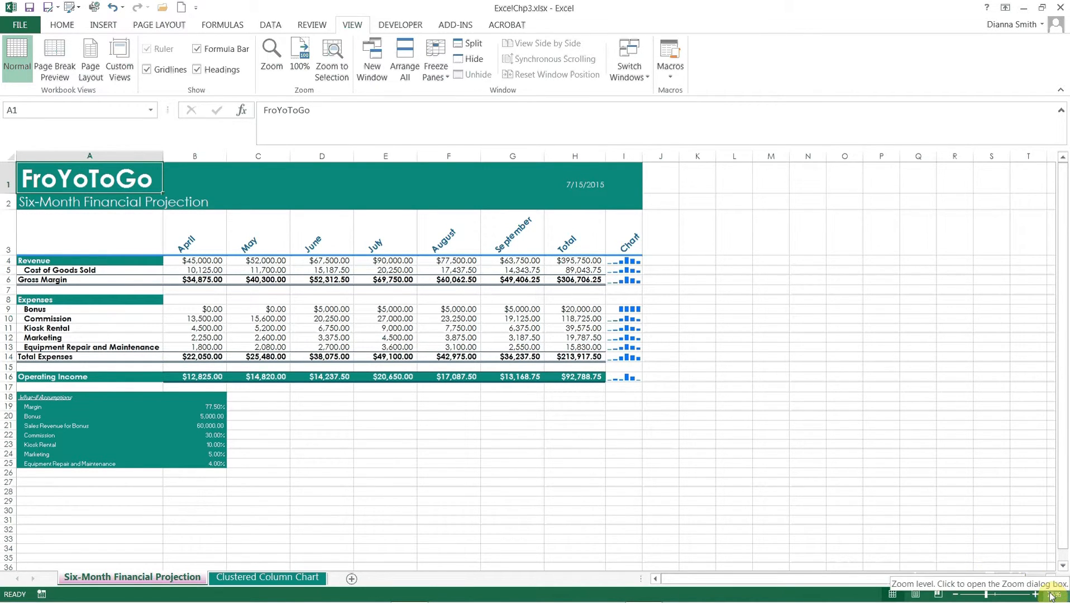
left_click(1051, 595)
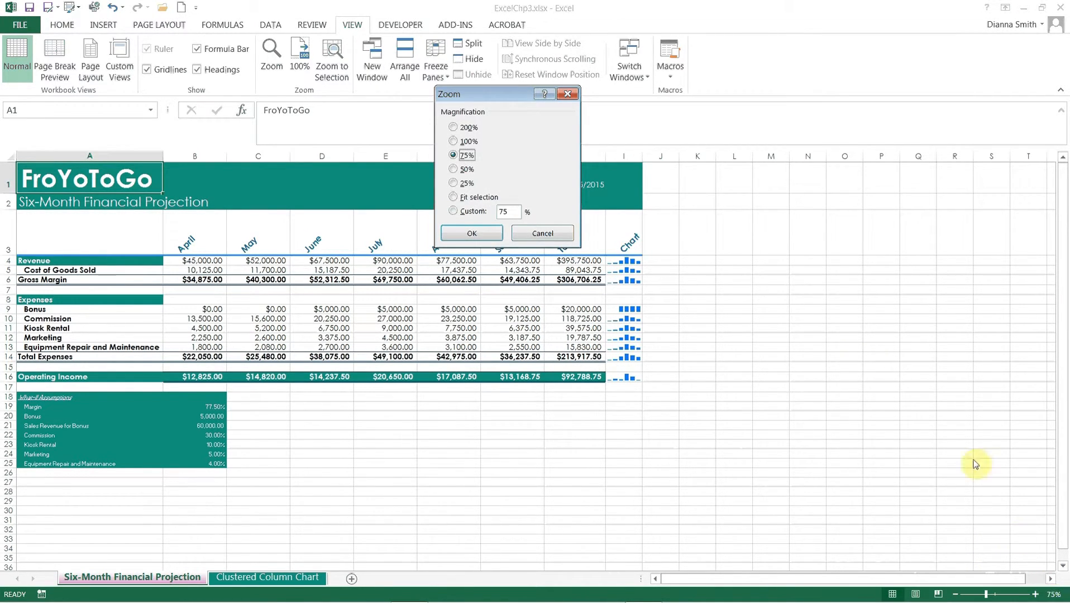
left_click(549, 232)
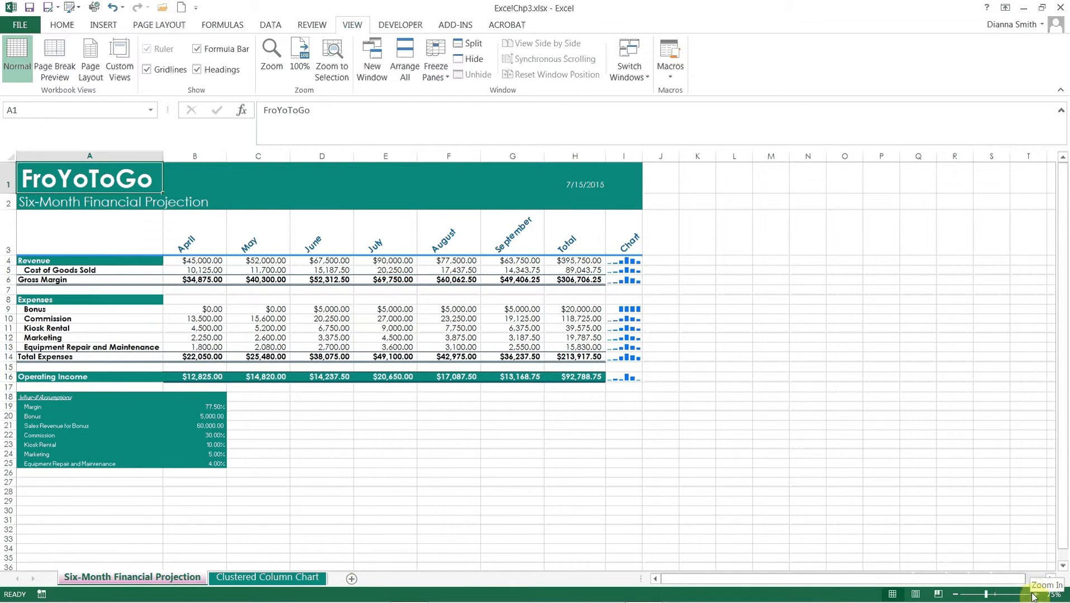
- Zoom the worksheet out to 70% and return it to 100%
left_click(955, 594)
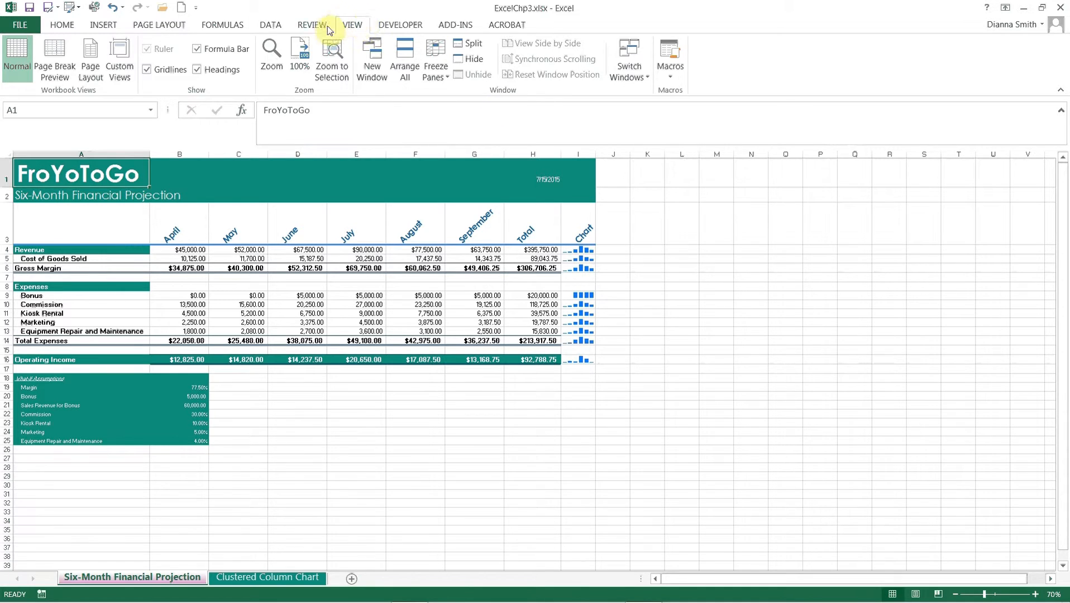
left_click(305, 53)
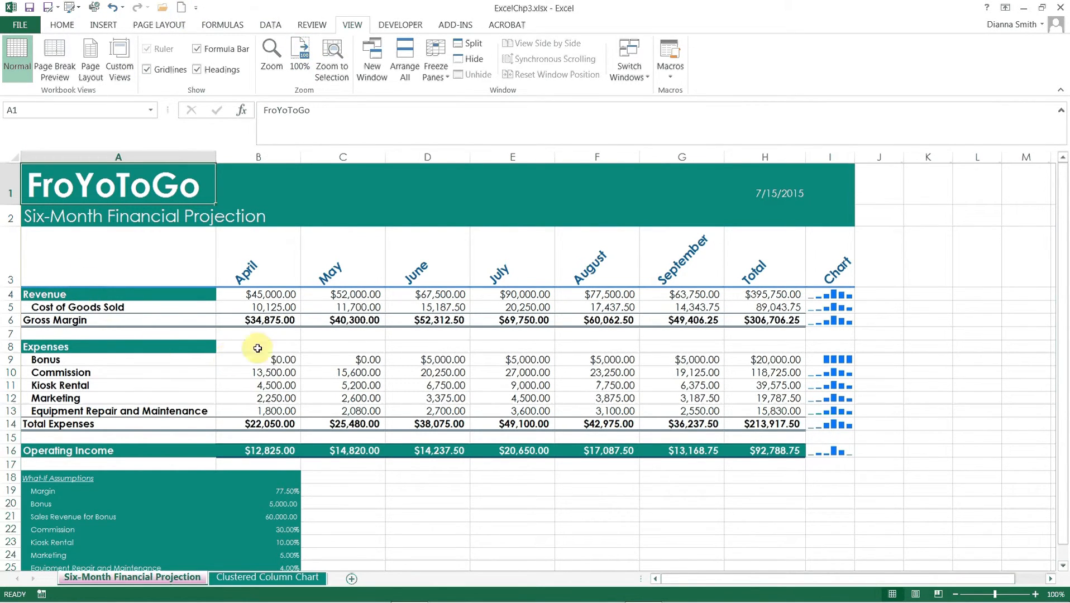
- Split the worksheet window into four panes at cell E8, try the panes and remove the split
left_click(514, 348)
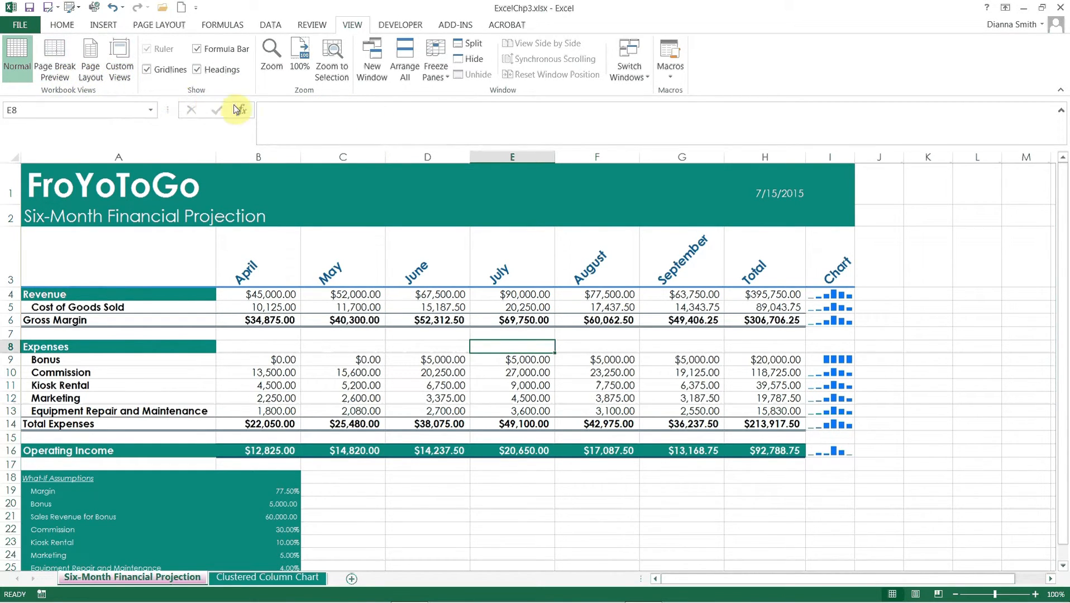
left_click(472, 47)
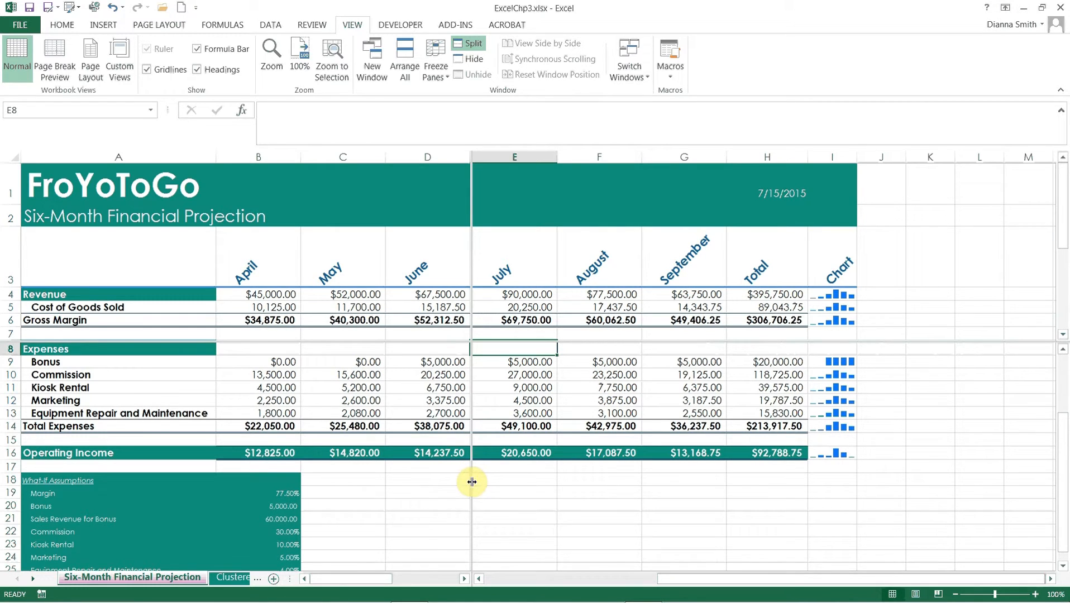
left_click_drag(472, 481, 470, 485)
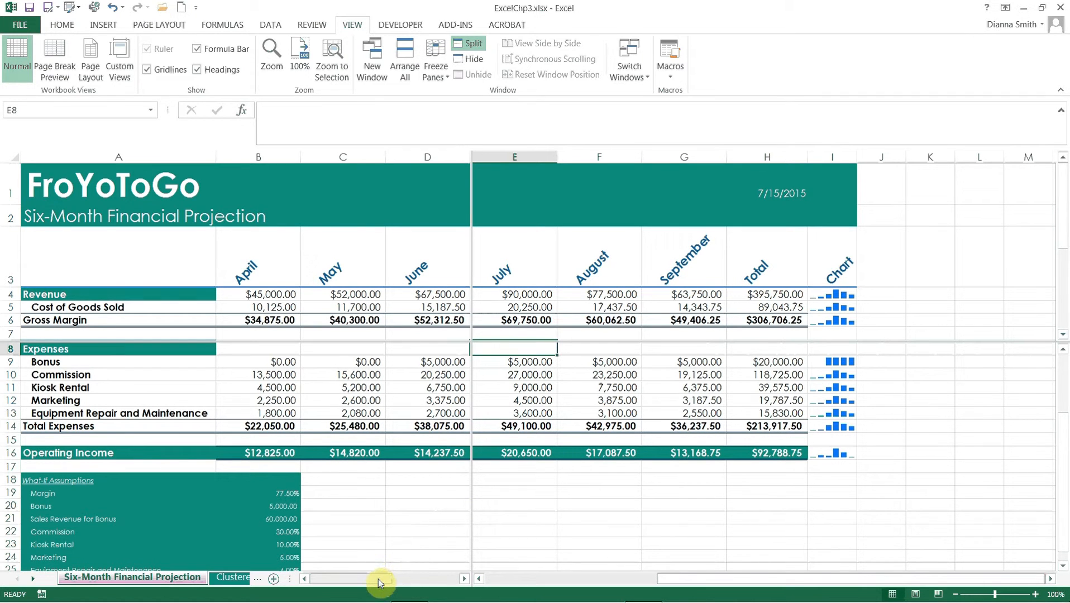
left_click_drag(378, 580, 303, 576)
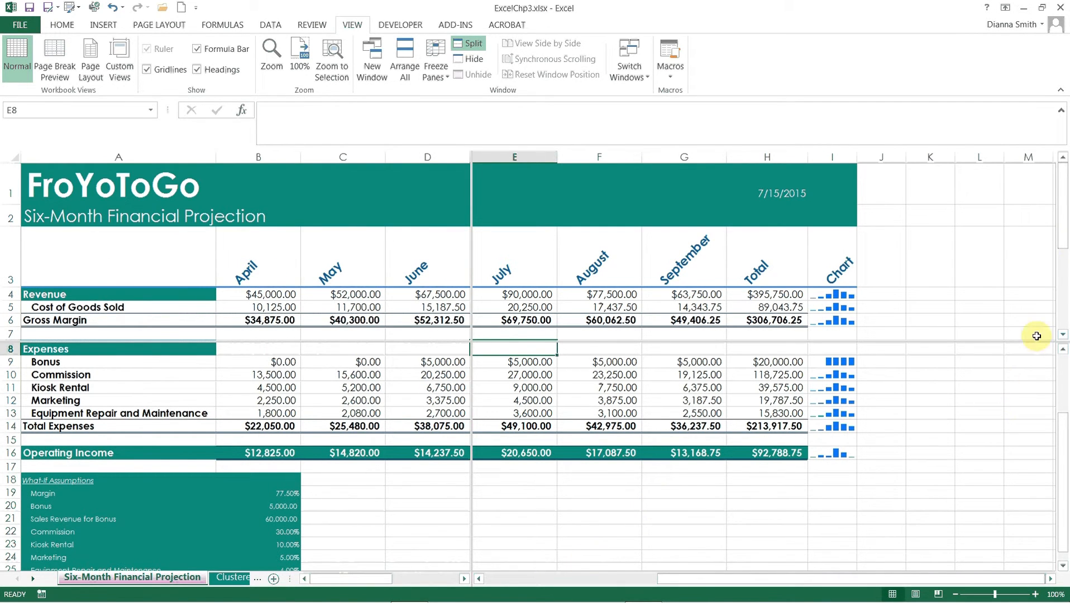
left_click_drag(1061, 232, 1060, 177)
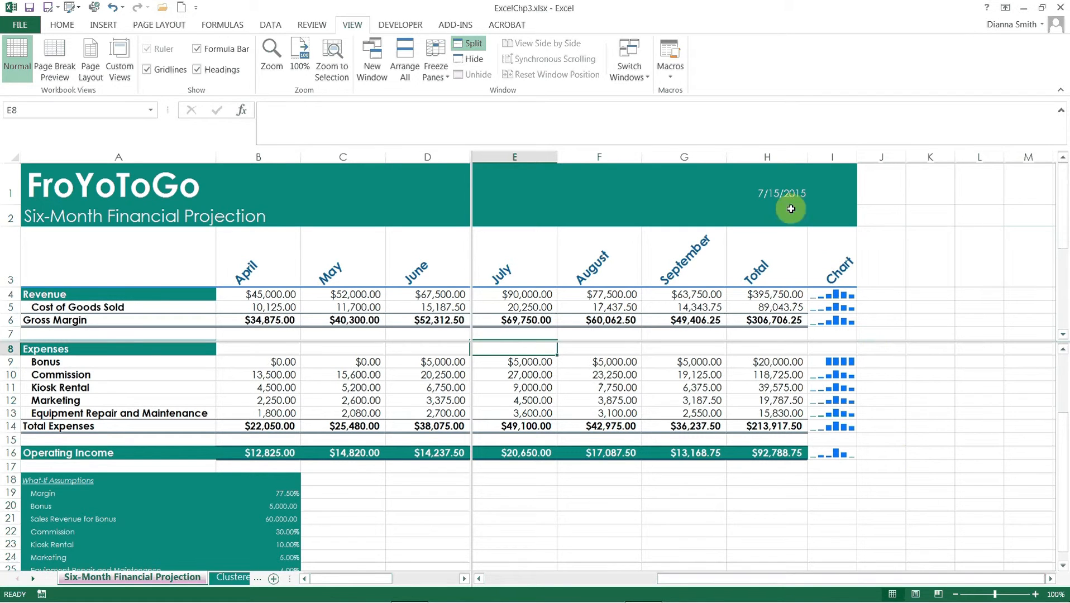
left_click(476, 44)
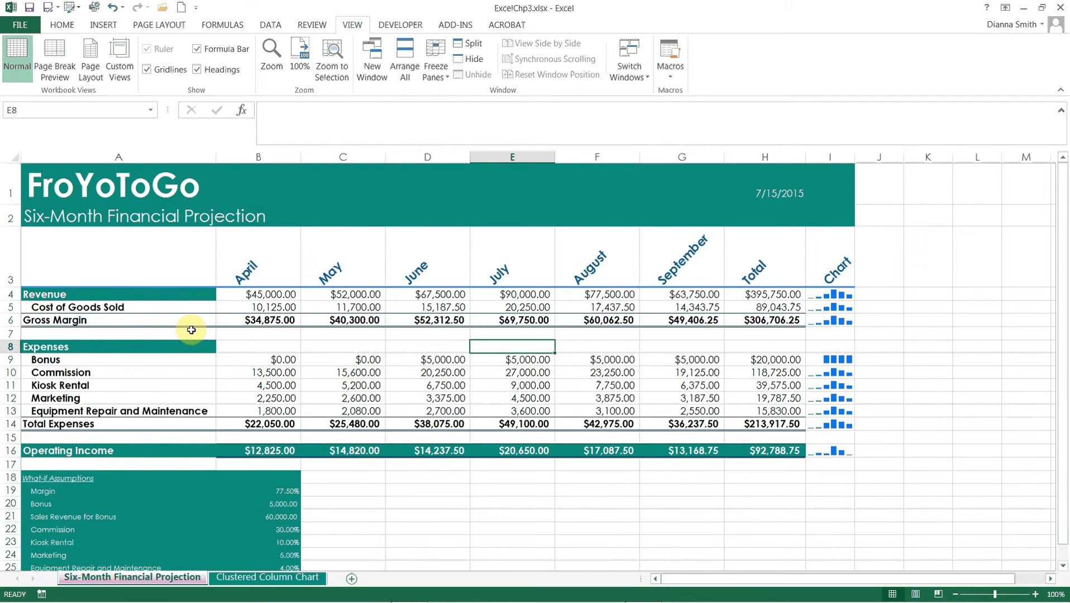
- Freeze the panes at cell B4 so rows 1 to 3 and column A stay in view
left_click(253, 294)
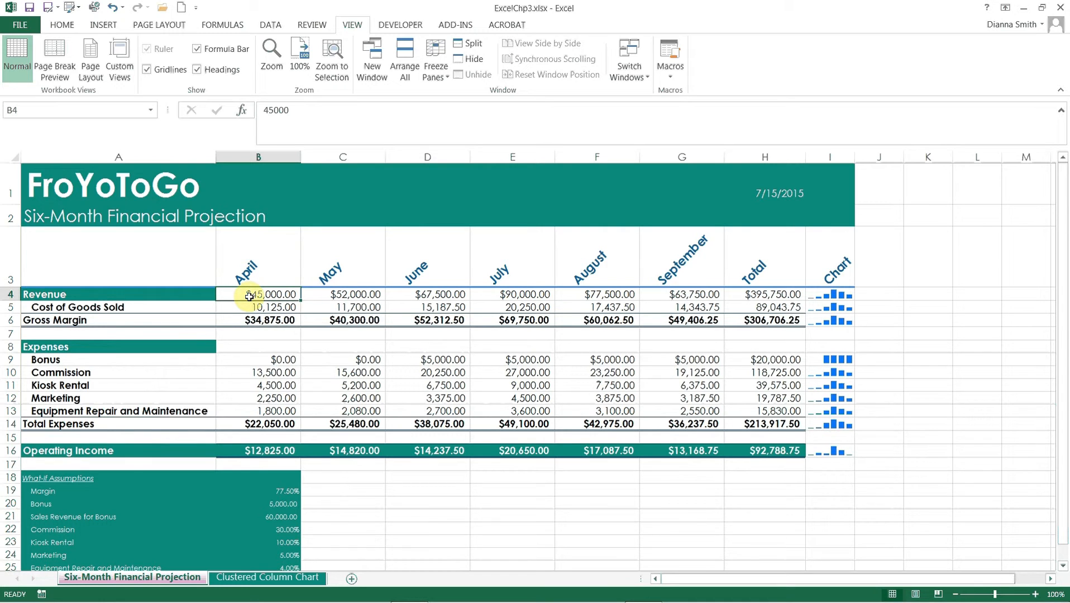
left_click(436, 71)
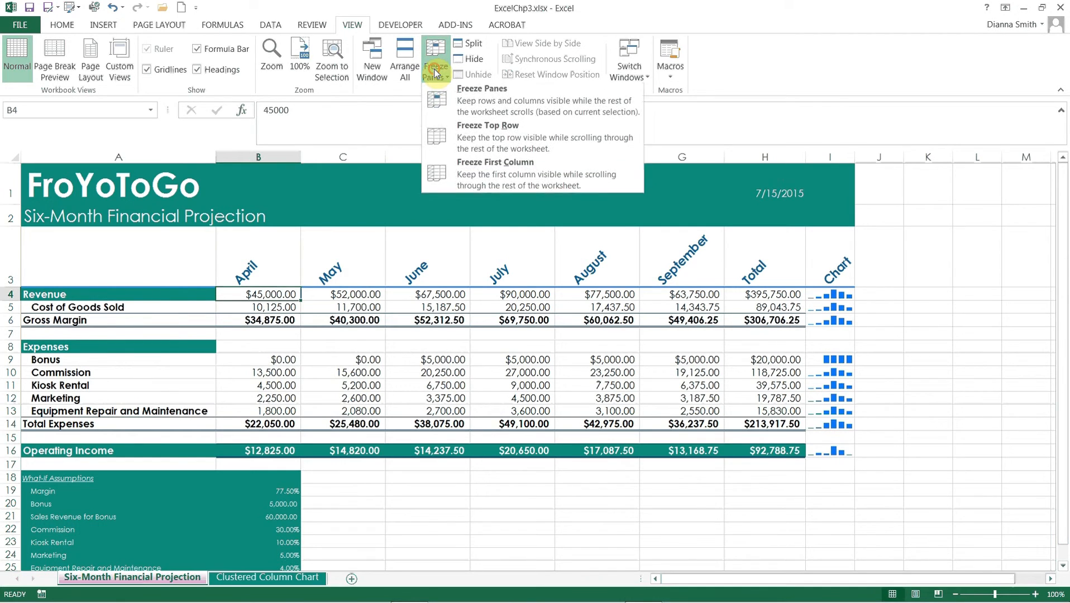
left_click(461, 104)
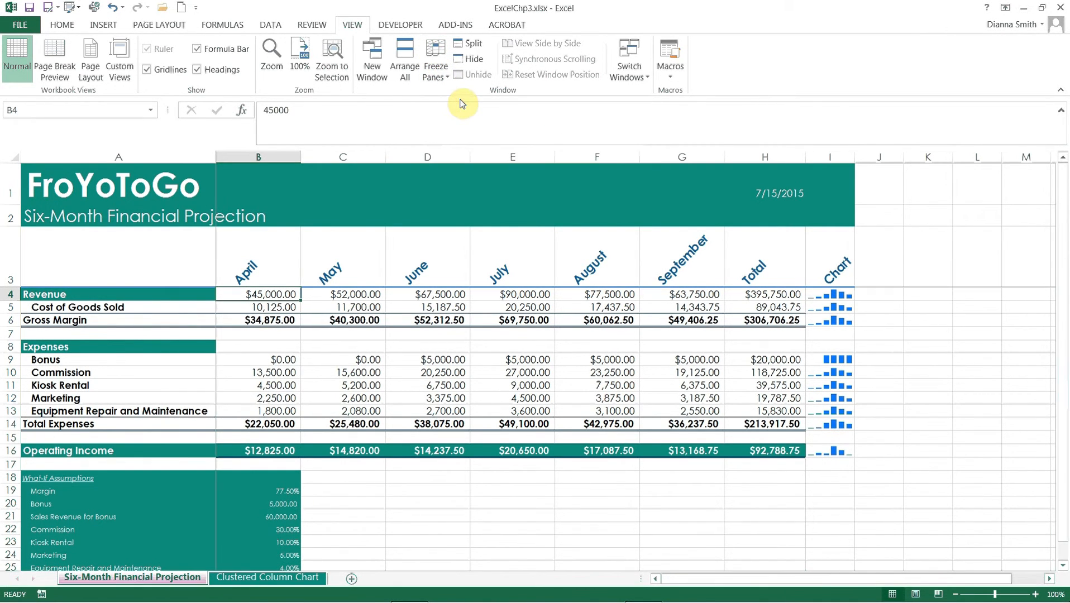
- Move down column G from cell G21 past the data to check the frozen title and month rows
left_click(664, 513)
key("Down")
key("Down")
key("Down")
key("Down")
key("Down")
key("Down")
key("Down")
key("Down")
key("Down")
key("Down")
key("Down")
key("Down")
key("Down")
key("Down")
key("Down")
key("Down")
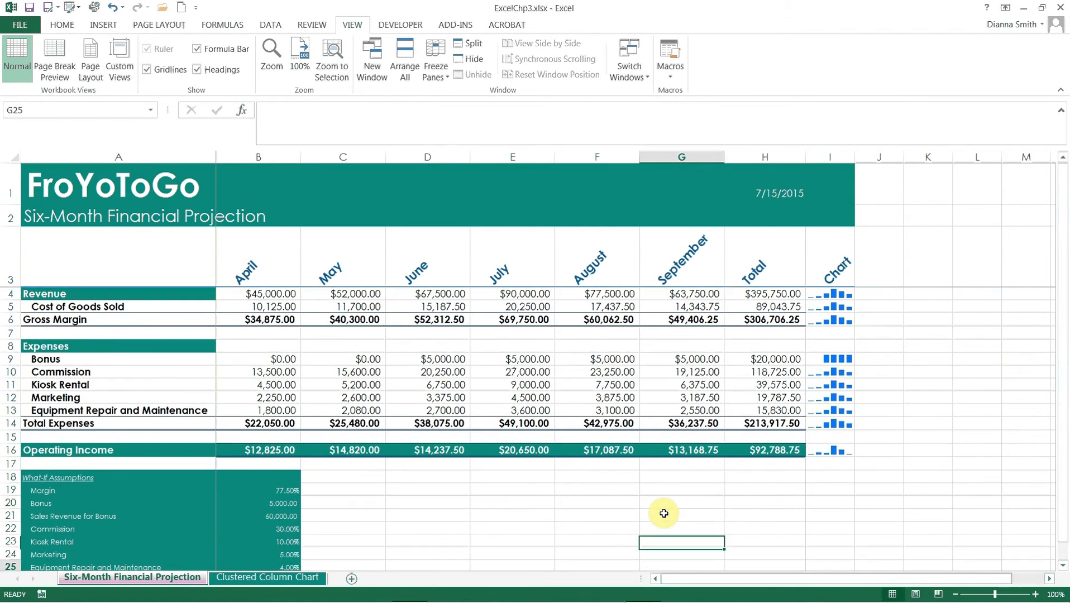
key("Down")
key("Down")
key("Down")
key("Down")
key("Down")
key("Down")
key("Down")
key("Down")
key("Down")
key("Down")
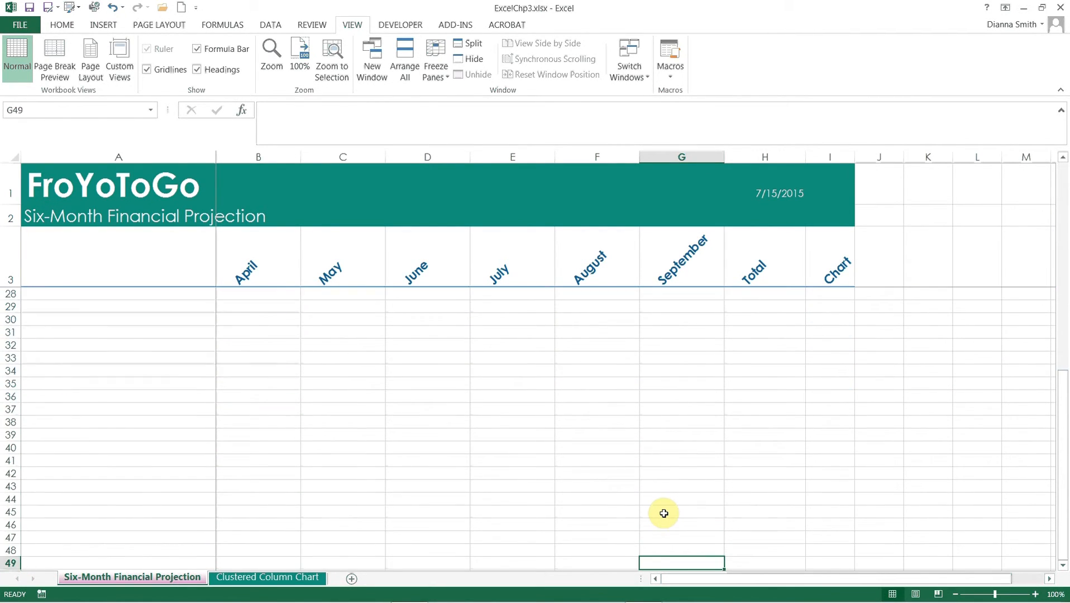
- Move up column G to row 1 and across to column U to check the frozen rows and column A
key("Up")
key("Up")
key("Up")
key("Up")
key("Up")
key("Up")
key("Up")
key("Up")
key("Up")
key("Up")
key("Up")
key("Up")
key("Up")
key("Up")
key("Up")
key("Up")
key("Up")
key("Up")
key("Up")
key("Up")
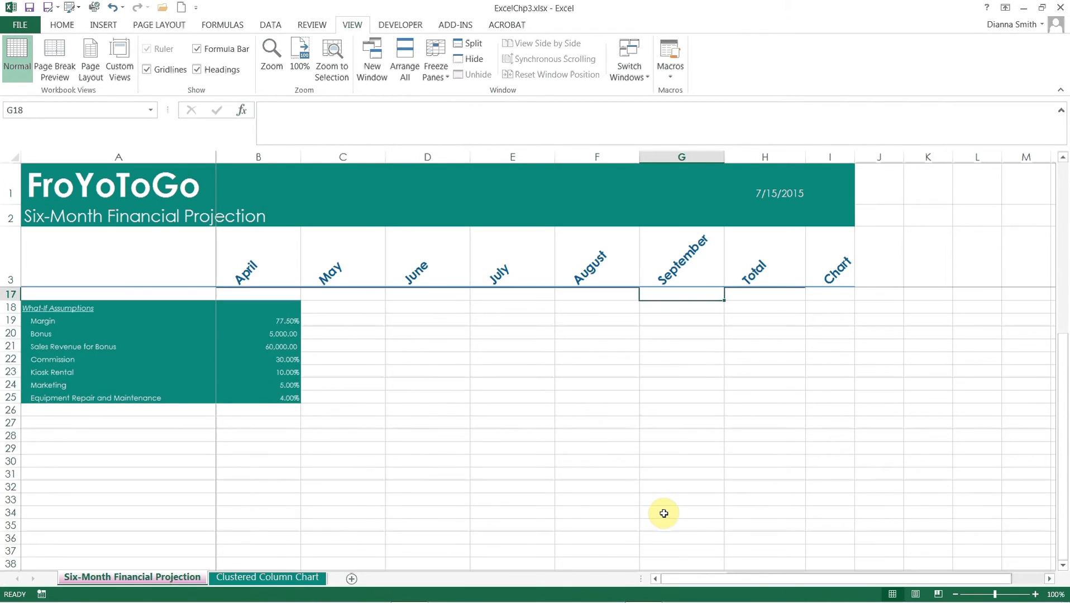
key("Right")
key("Right")
key("Right")
key("Right")
key("Right")
key("Right")
key("Right")
key("Right")
key("Right")
key("Right")
key("Right")
key("Right")
key("Right")
key("Right")
key("Right")
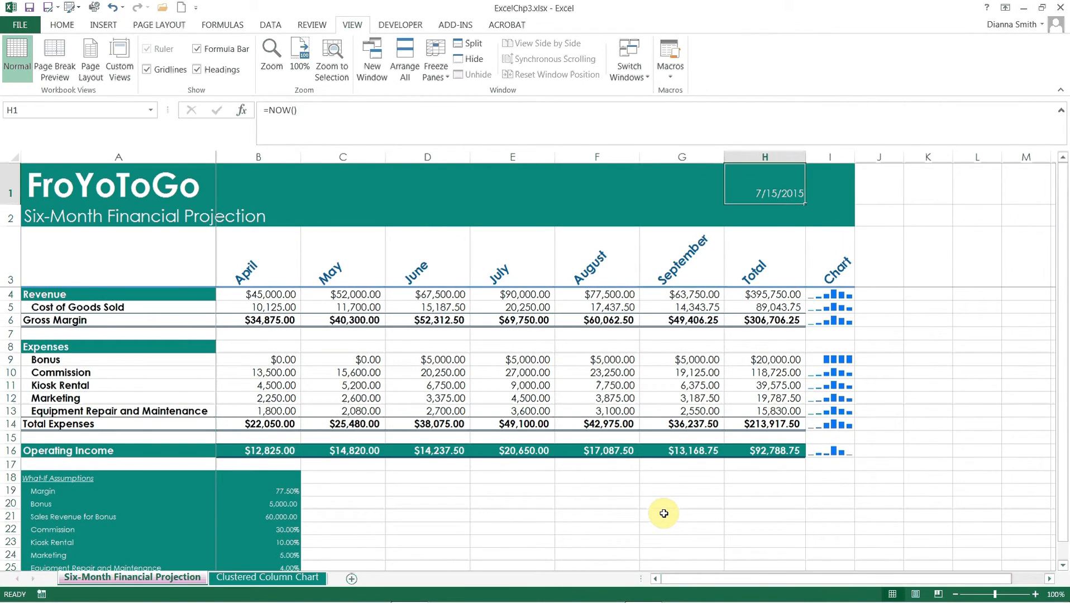
key("Left")
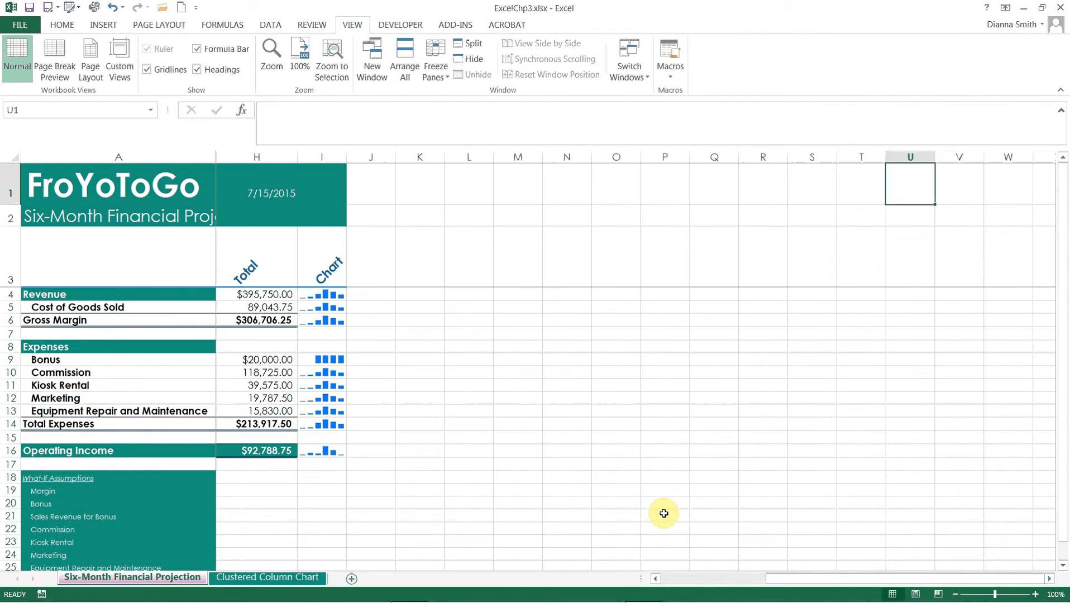
- Return to cell A1 and unfreeze the worksheet panes
key("Left")
key("Left")
key("Left")
key("Left")
key("Left")
key("Left")
key("Left")
key("Left")
key("Left")
key("Left")
key("Left")
key("Left")
key("Left")
key("Left")
key("Left")
key("Left")
key("Left")
key("Left")
key("Left")
key("Left")
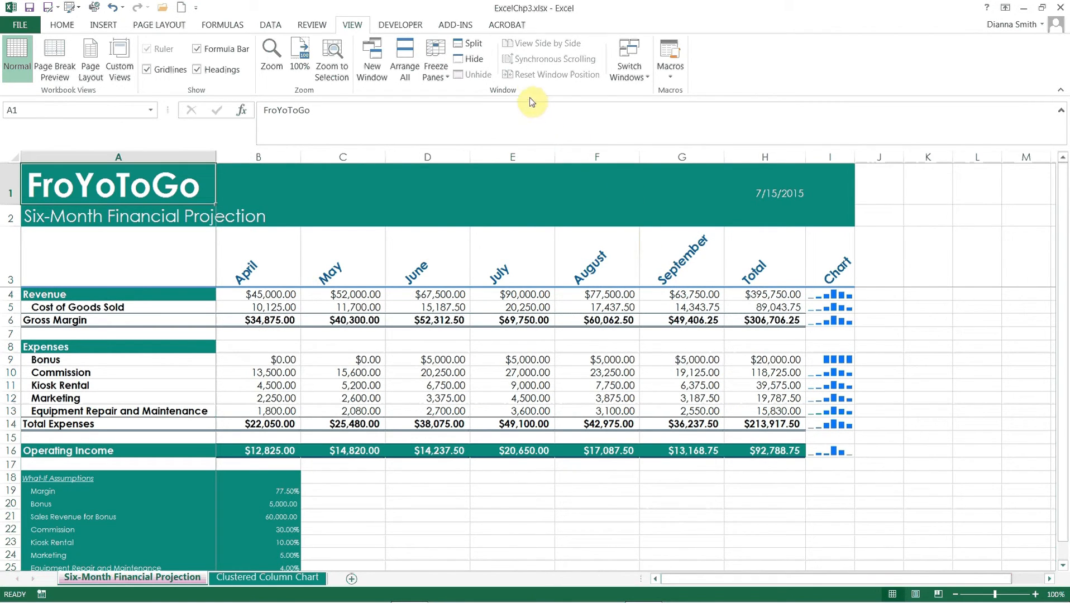
left_click(449, 78)
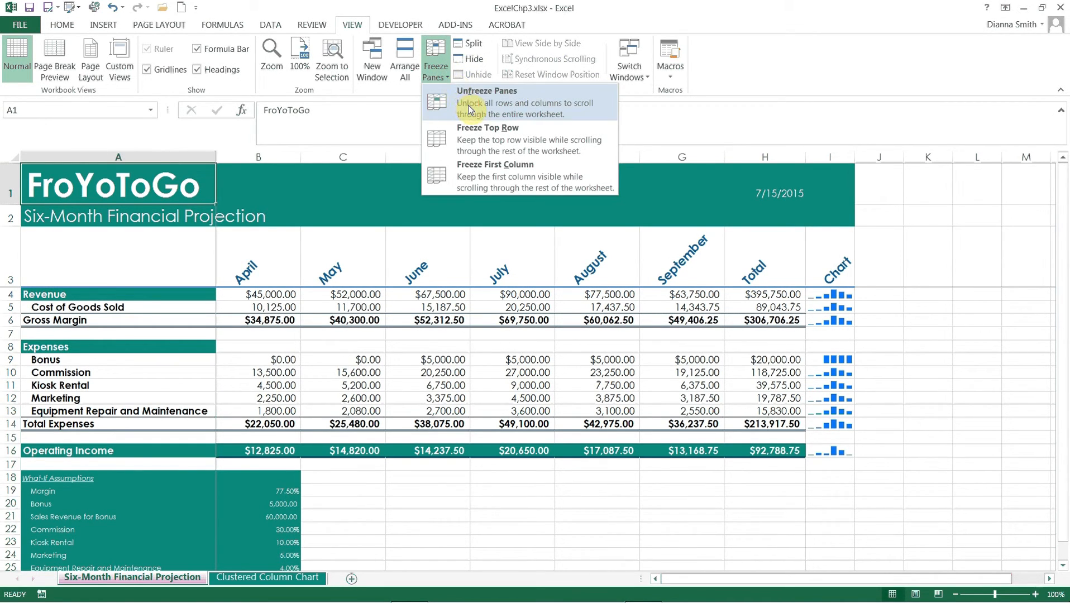
left_click(468, 106)
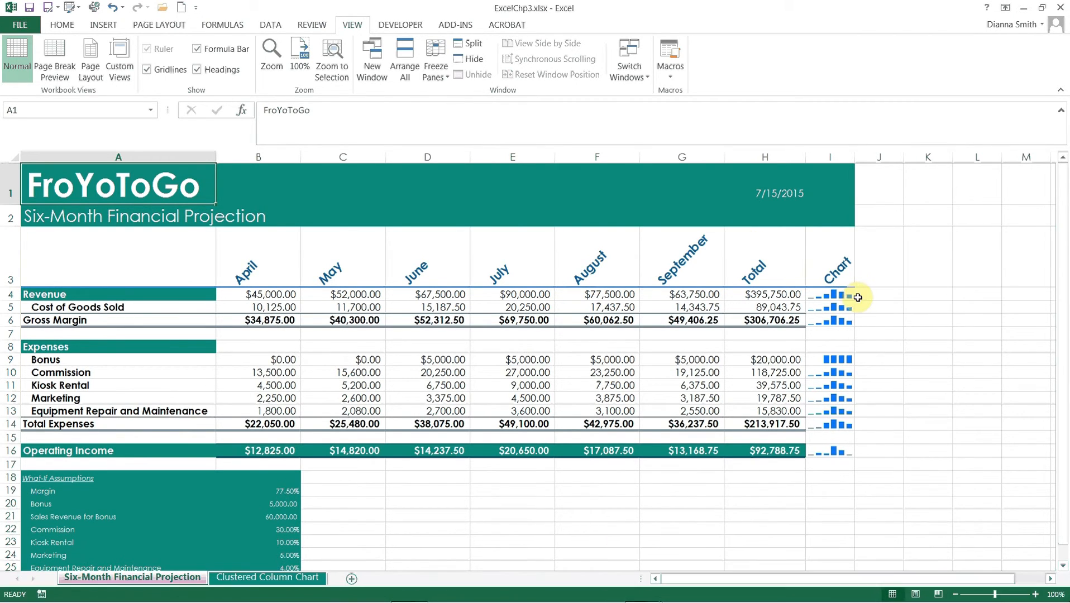
- Try Goal Seek on total operating income in H16 with target 100000 by changing the kiosk rental percentage in B23, and discard the solution
left_click(761, 454)
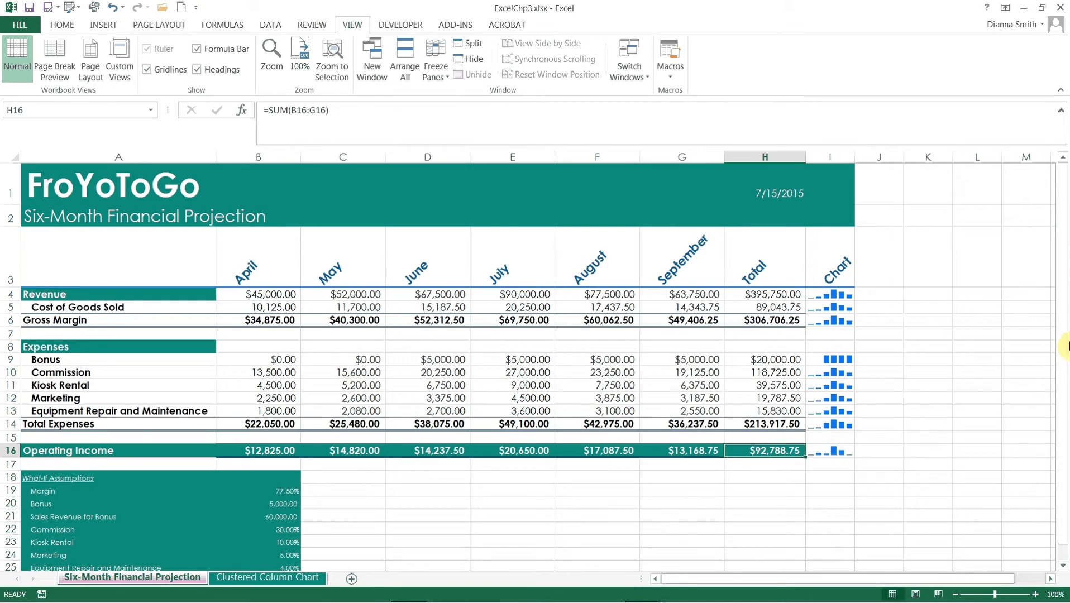
left_click_drag(1063, 338, 1063, 423)
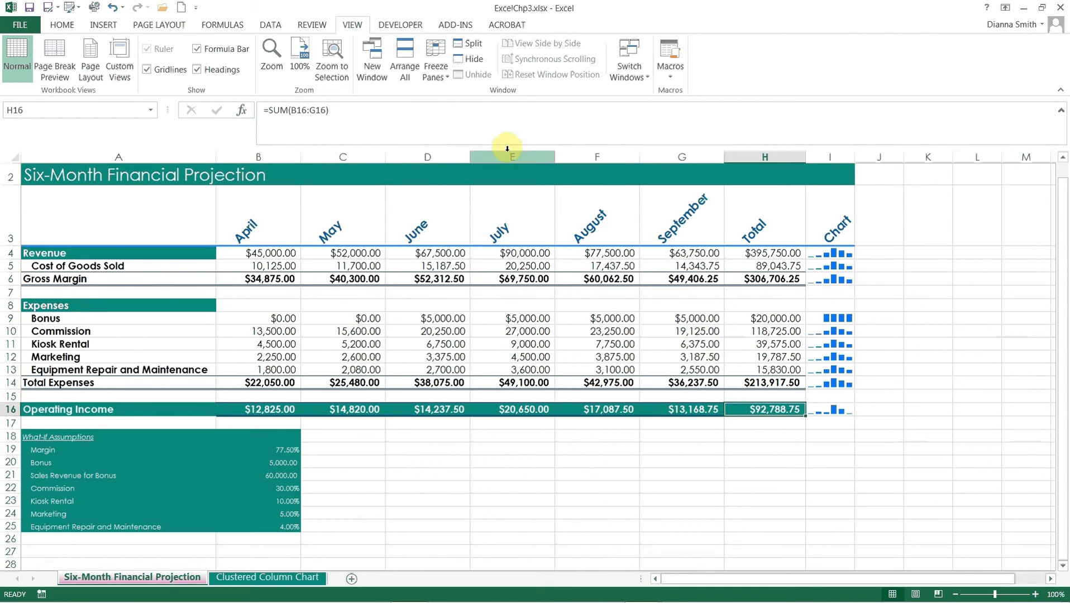
left_click(271, 25)
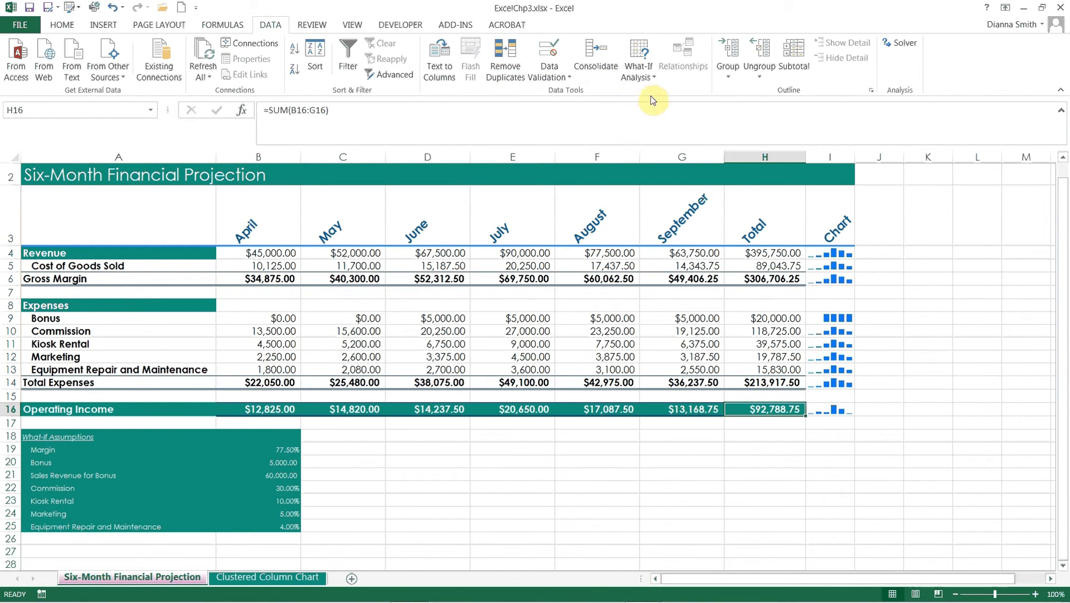
left_click(652, 81)
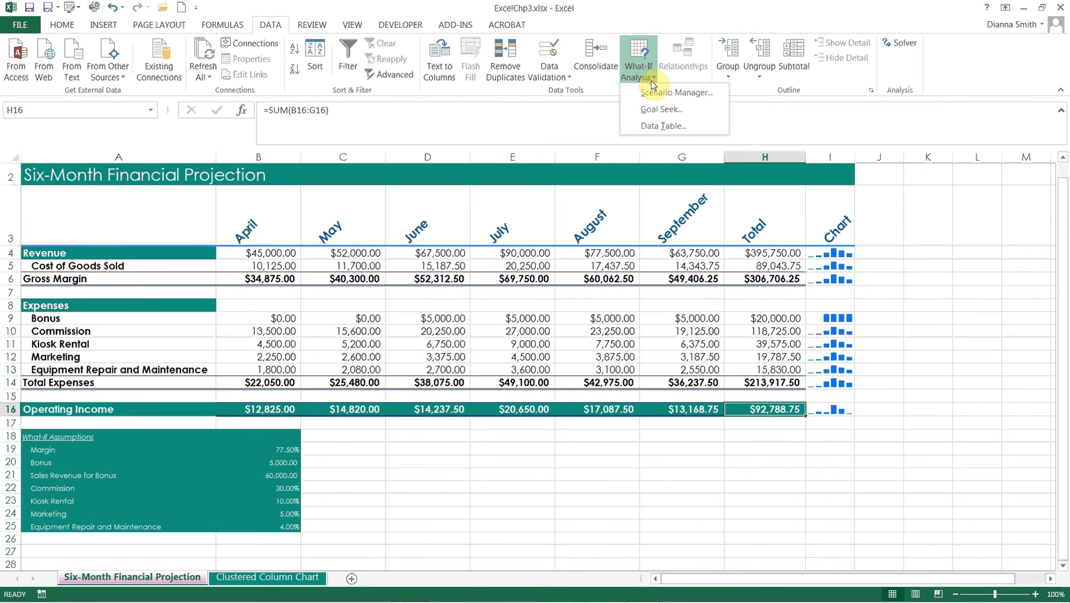
left_click(656, 110)
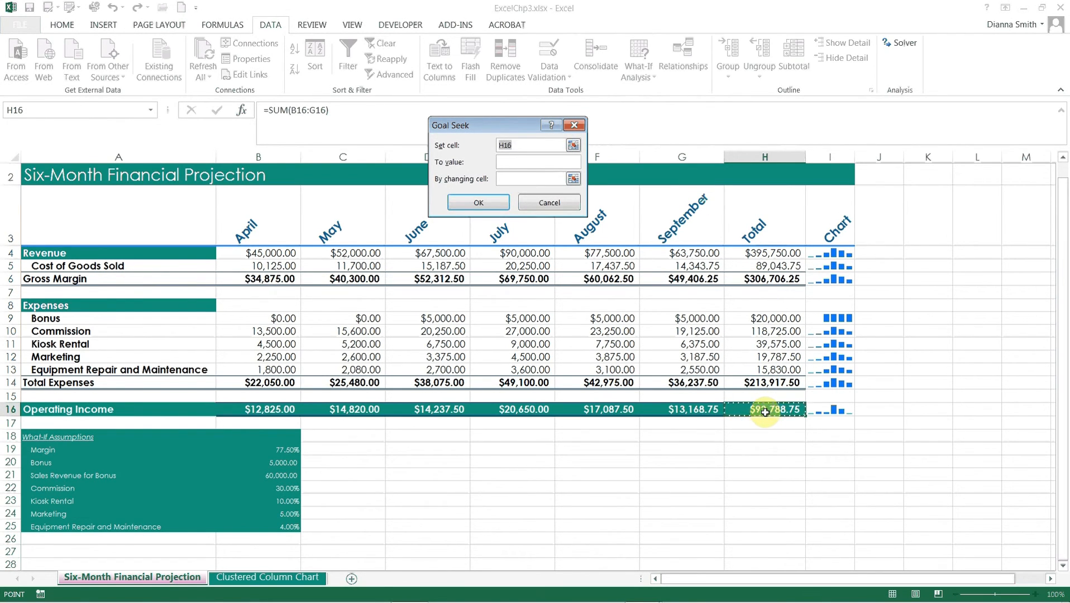
left_click(519, 160)
type("100000")
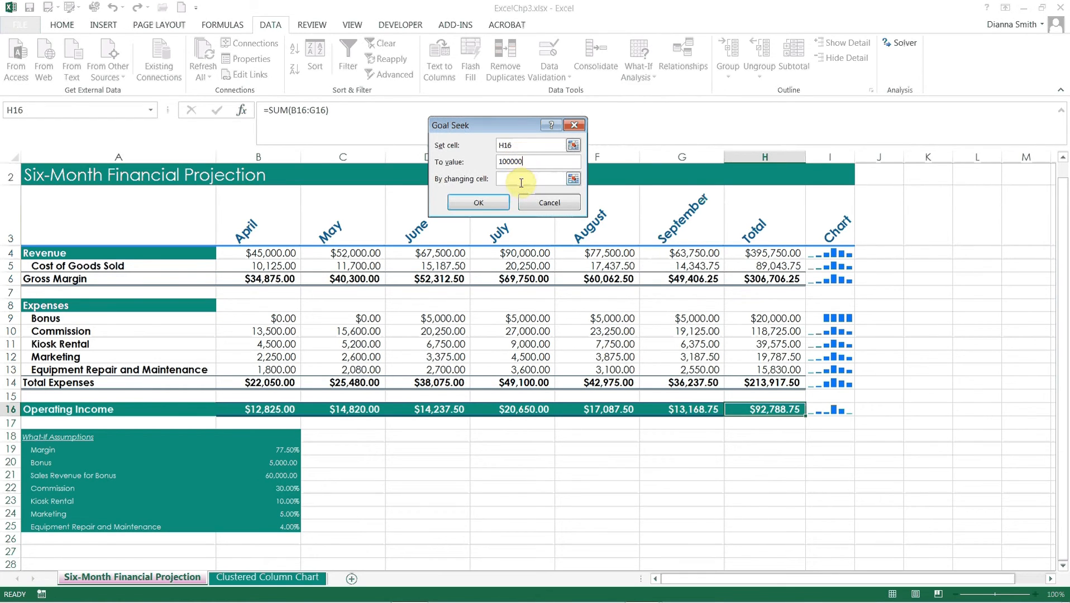
left_click(521, 179)
left_click(288, 506)
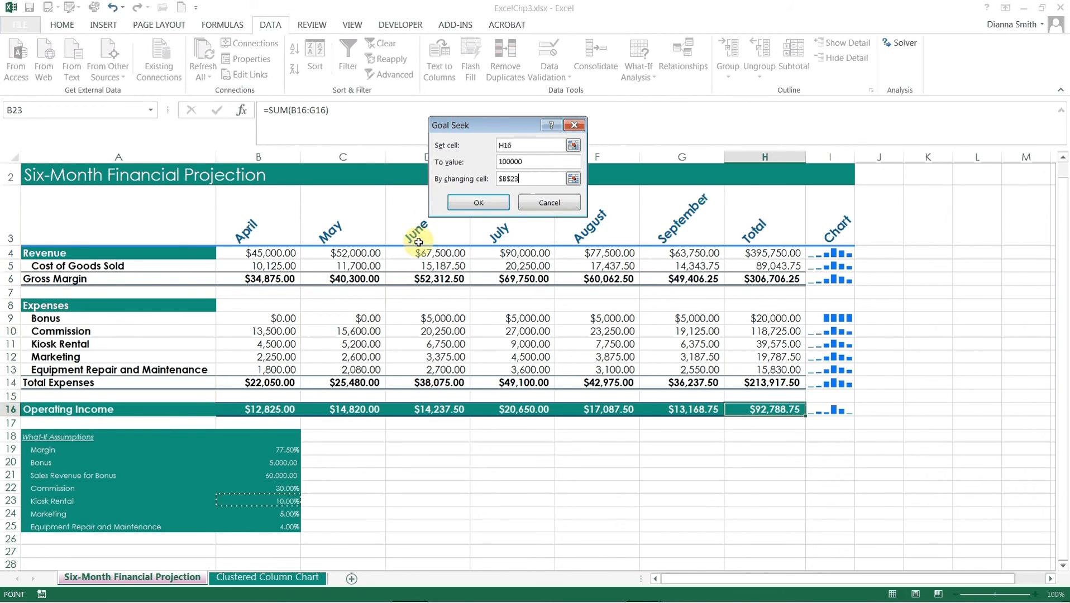
left_click(477, 205)
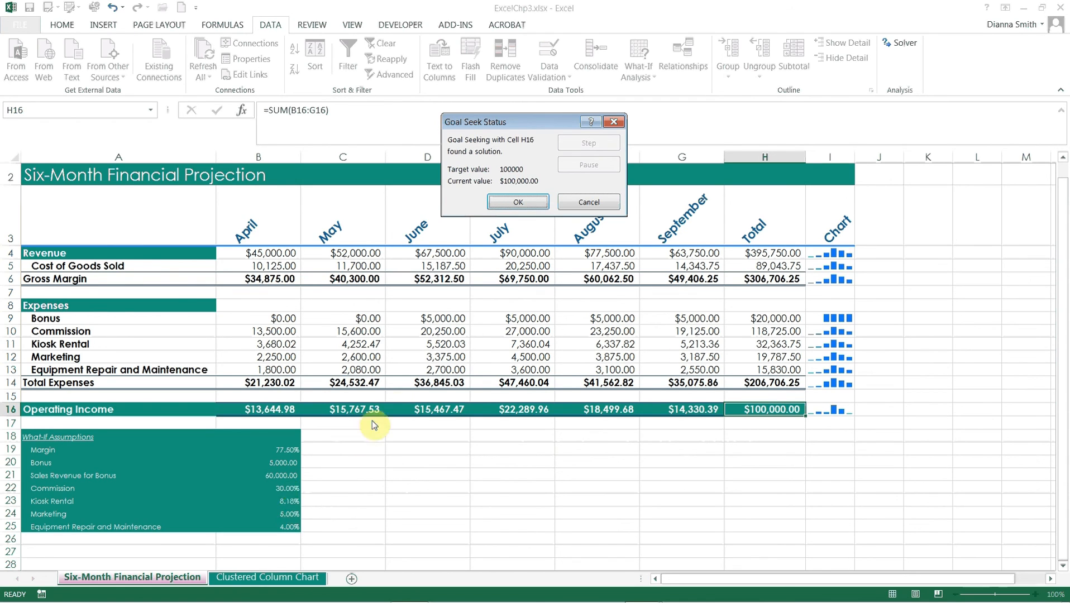
left_click(591, 205)
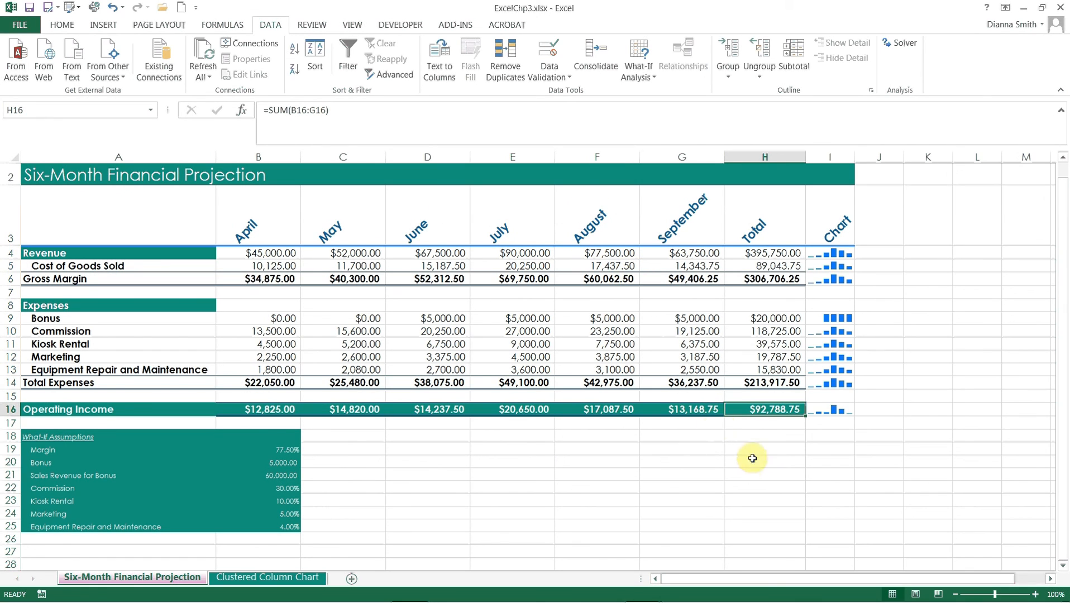